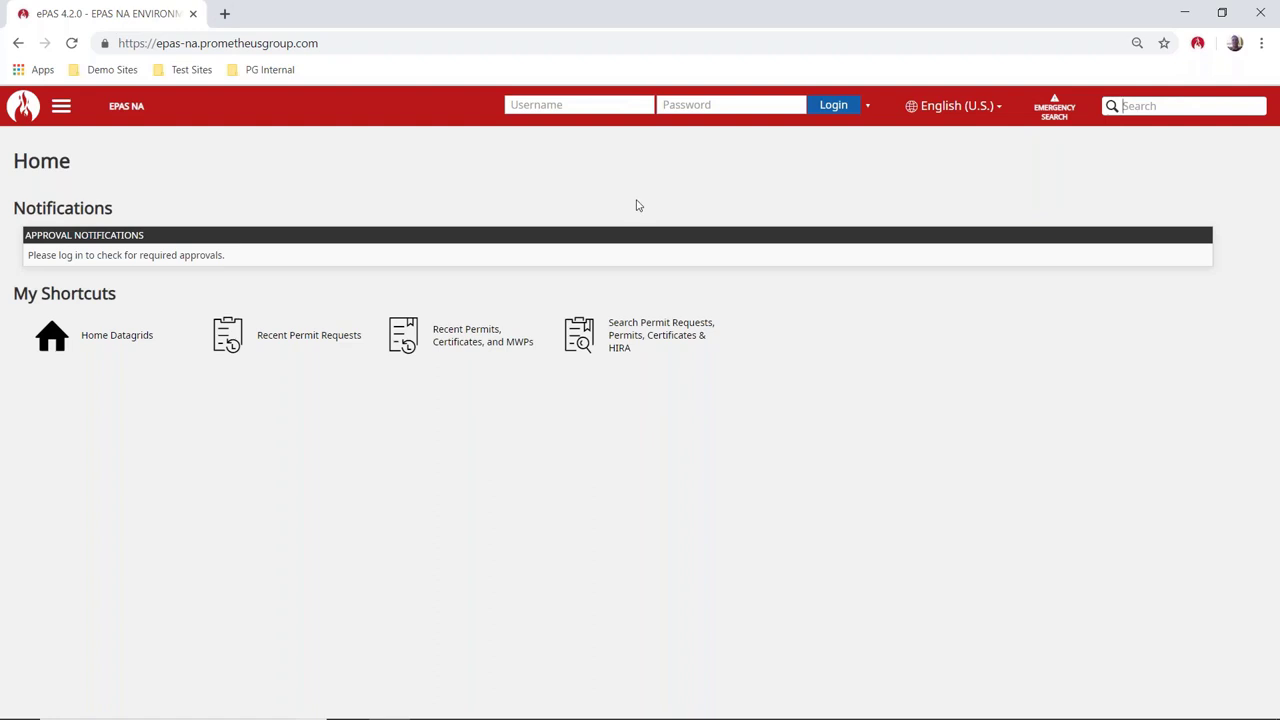
Log in to ePAS with the user's username and password.
{"action": "left_click", "coordinate": [642, 103]}
{"action": "key", "text": "Tab"}
{"action": "type", "text": "*************"}
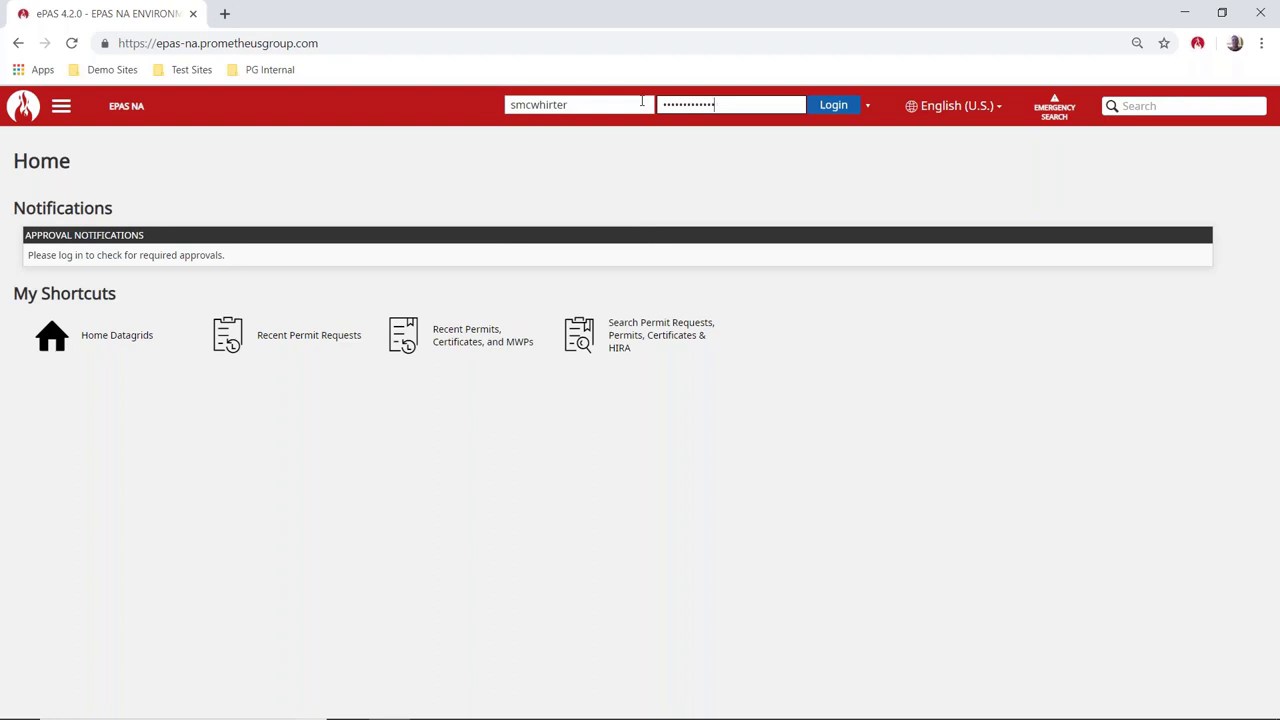
{"action": "key", "text": "Return"}
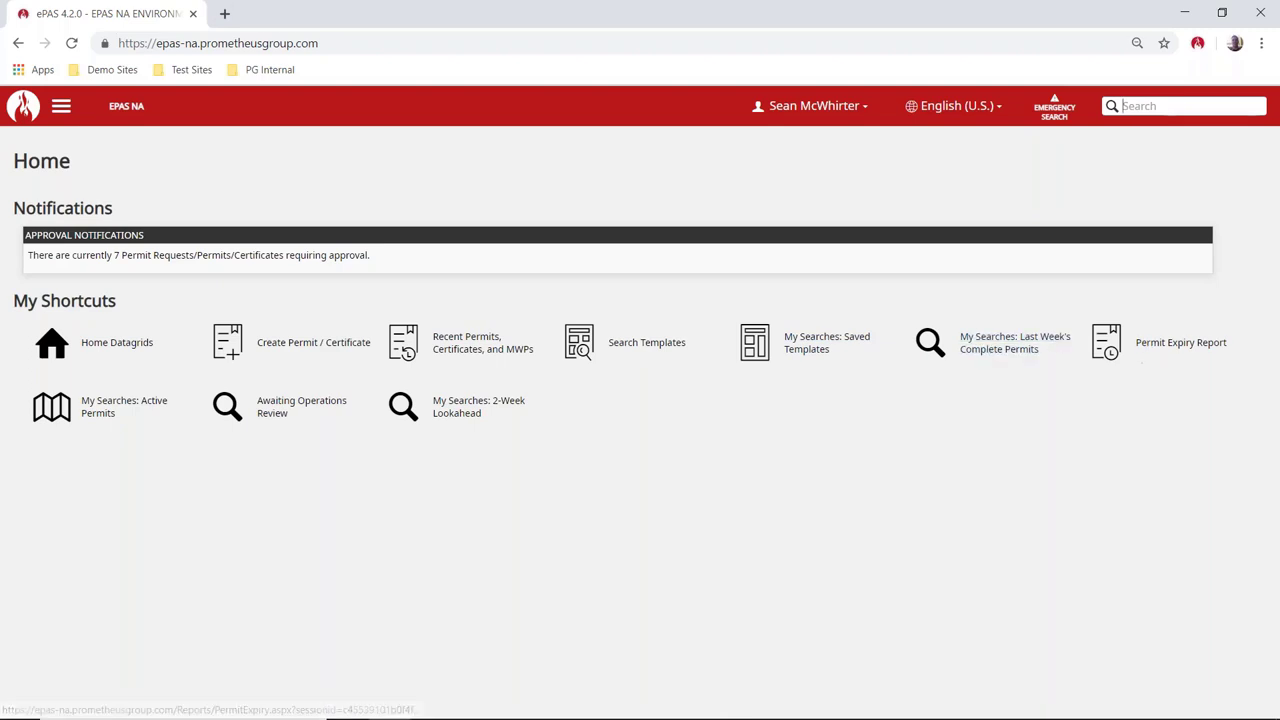
Open the Active Permits site map and expand its permit-type legend.
{"action": "left_click", "coordinate": [124, 406]}
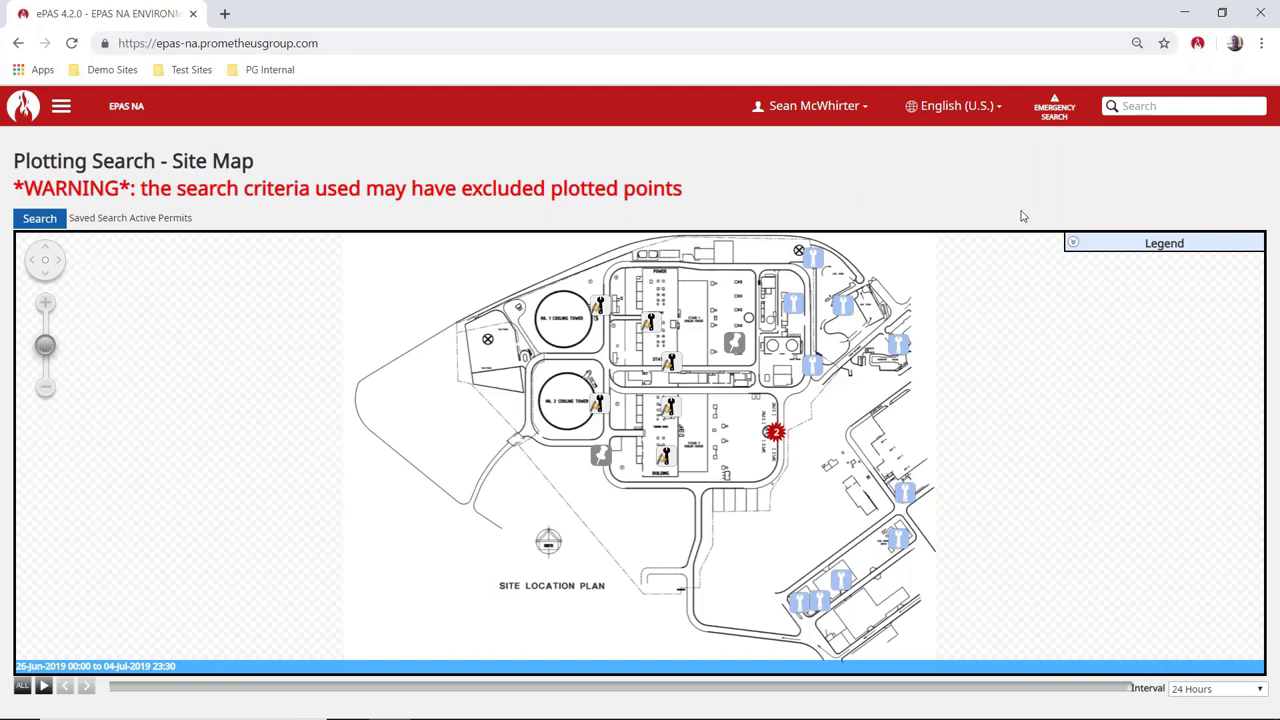
{"action": "left_click", "coordinate": [1074, 246]}
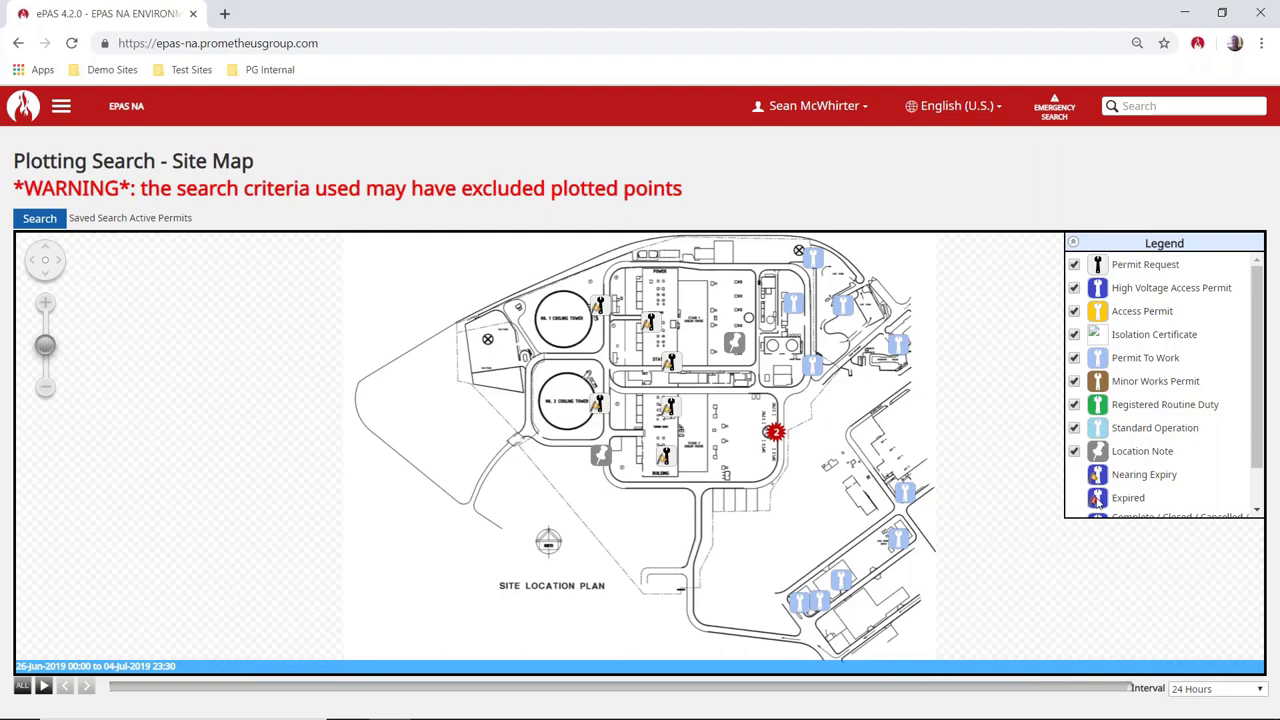
Collapse the site map legend and go back to the Home page.
{"action": "left_click", "coordinate": [1073, 246]}
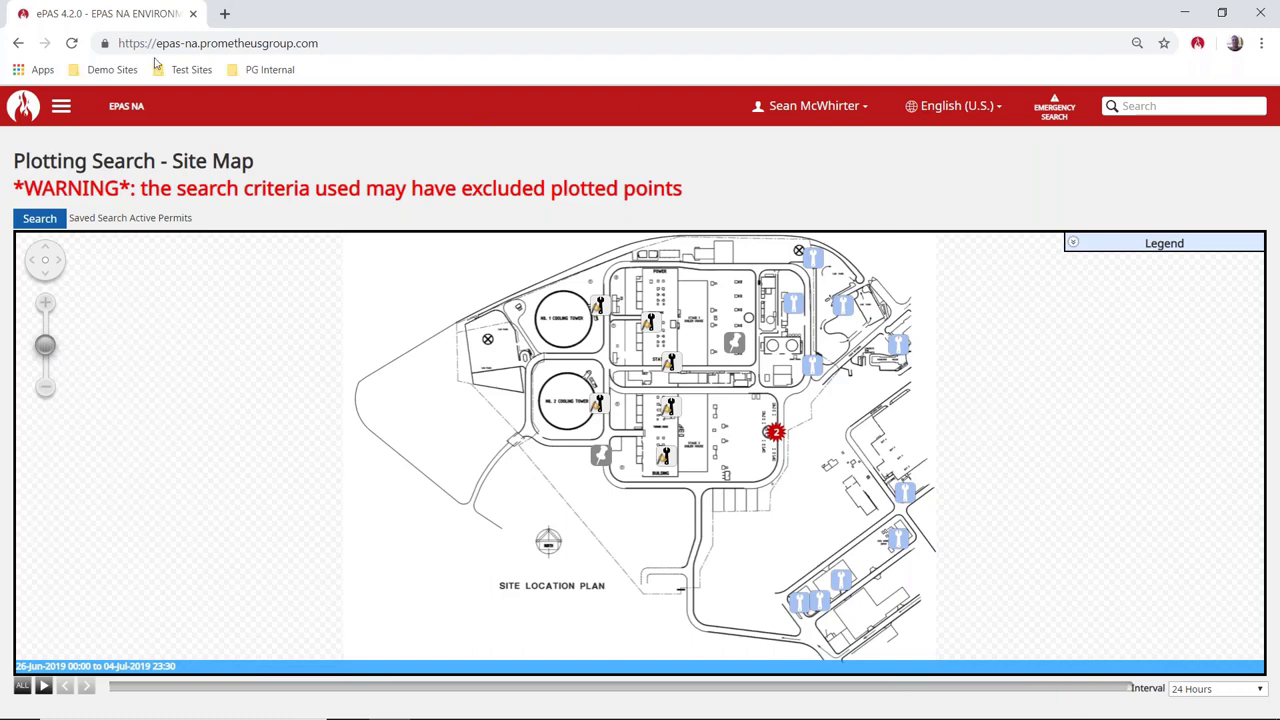
{"action": "left_click", "coordinate": [28, 103]}
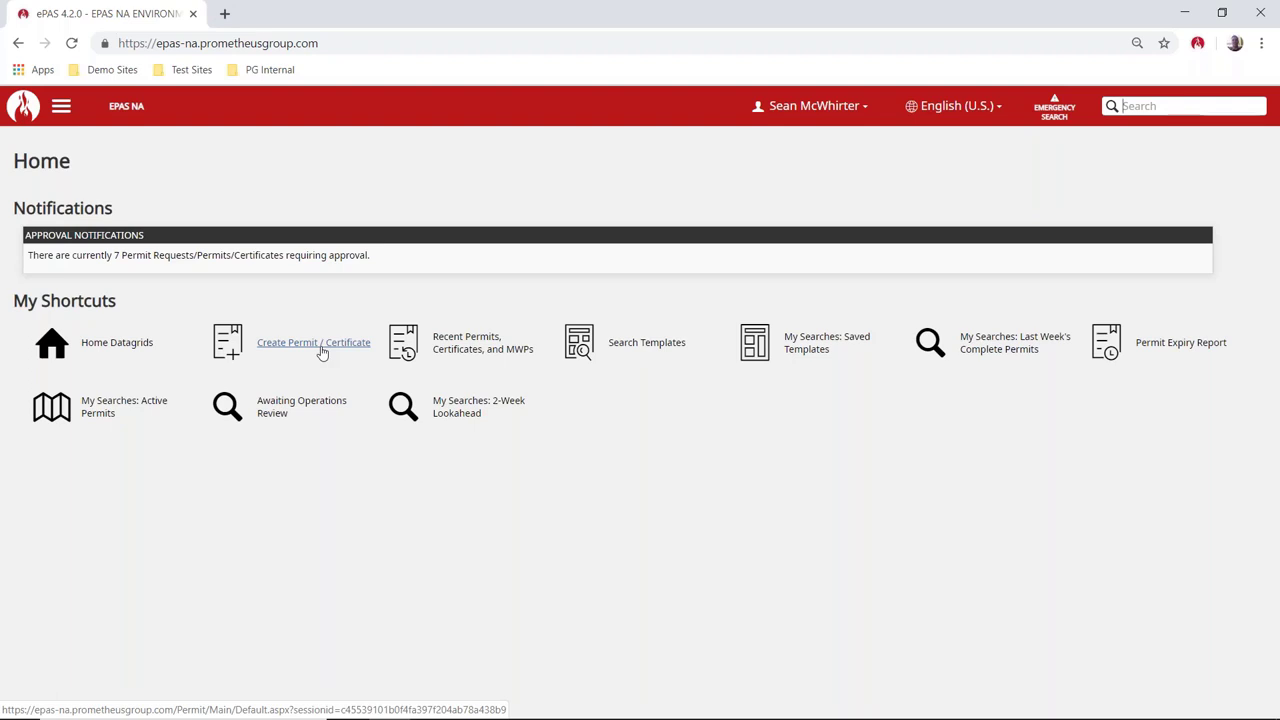
Create a new Permit To Work titled 'hot work'.
{"action": "left_click", "coordinate": [322, 350]}
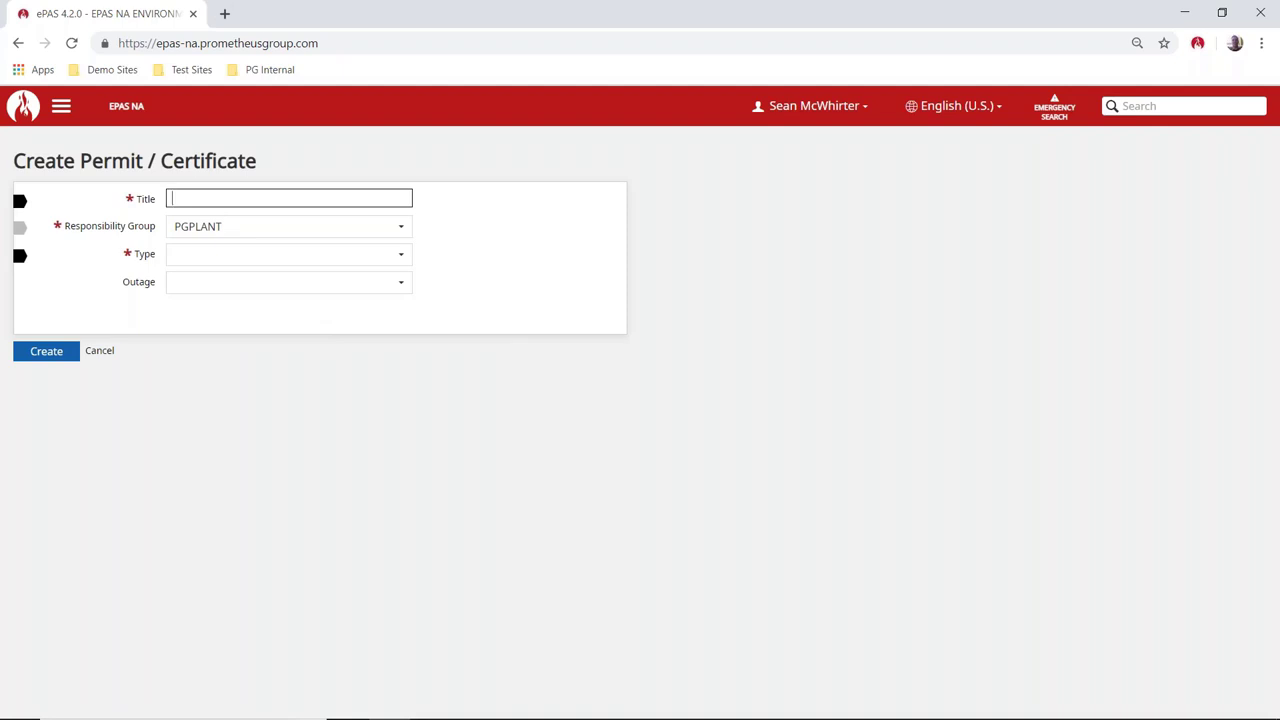
{"action": "type", "text": "hot work"}
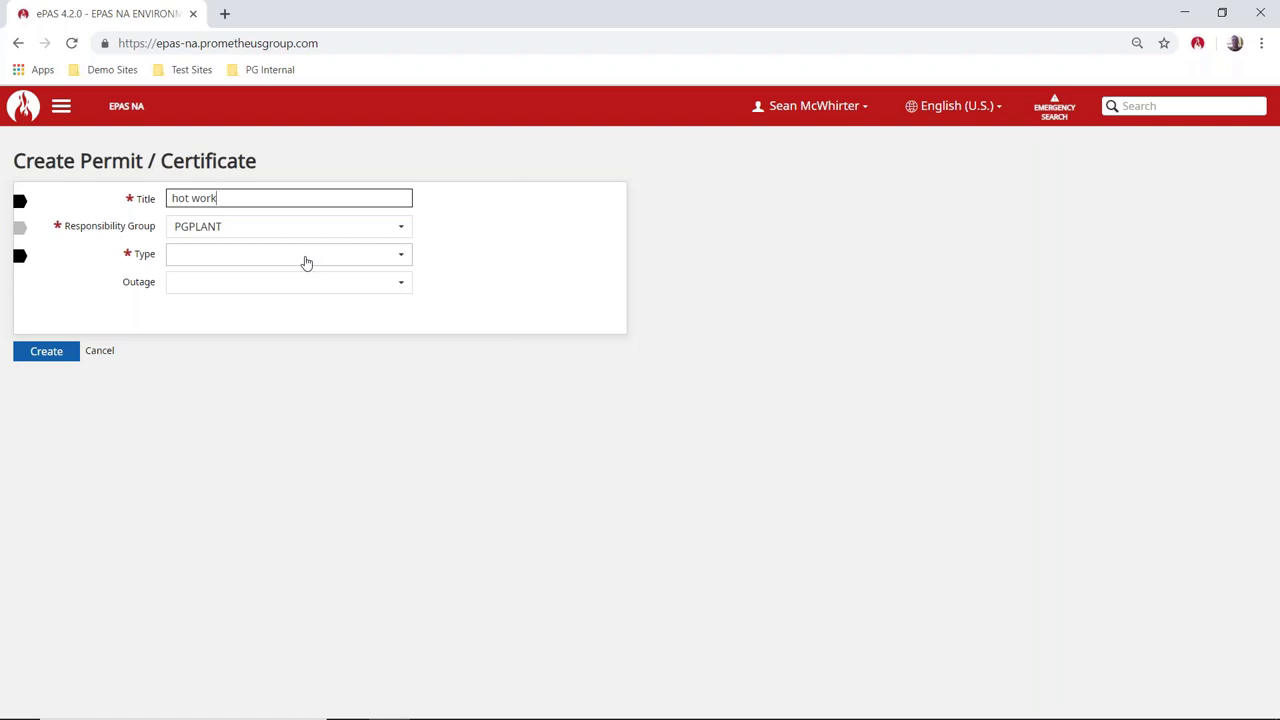
{"action": "left_click", "coordinate": [307, 262]}
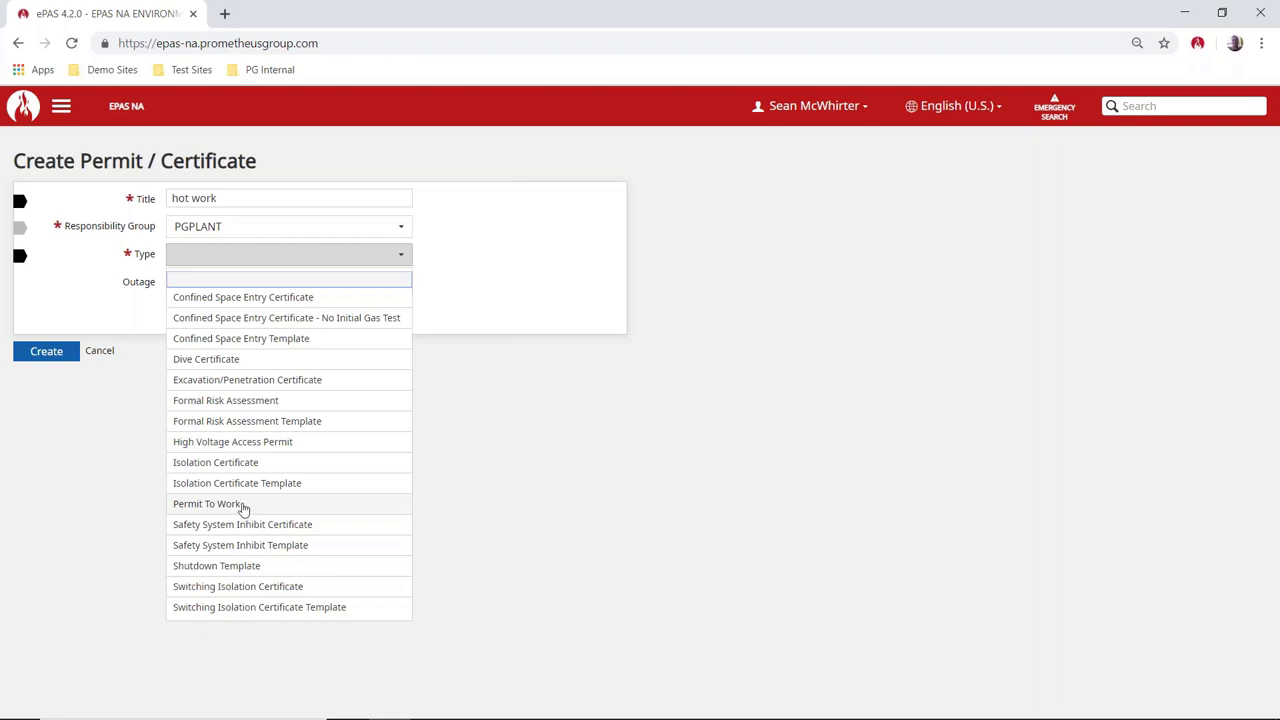
{"action": "left_click", "coordinate": [243, 505]}
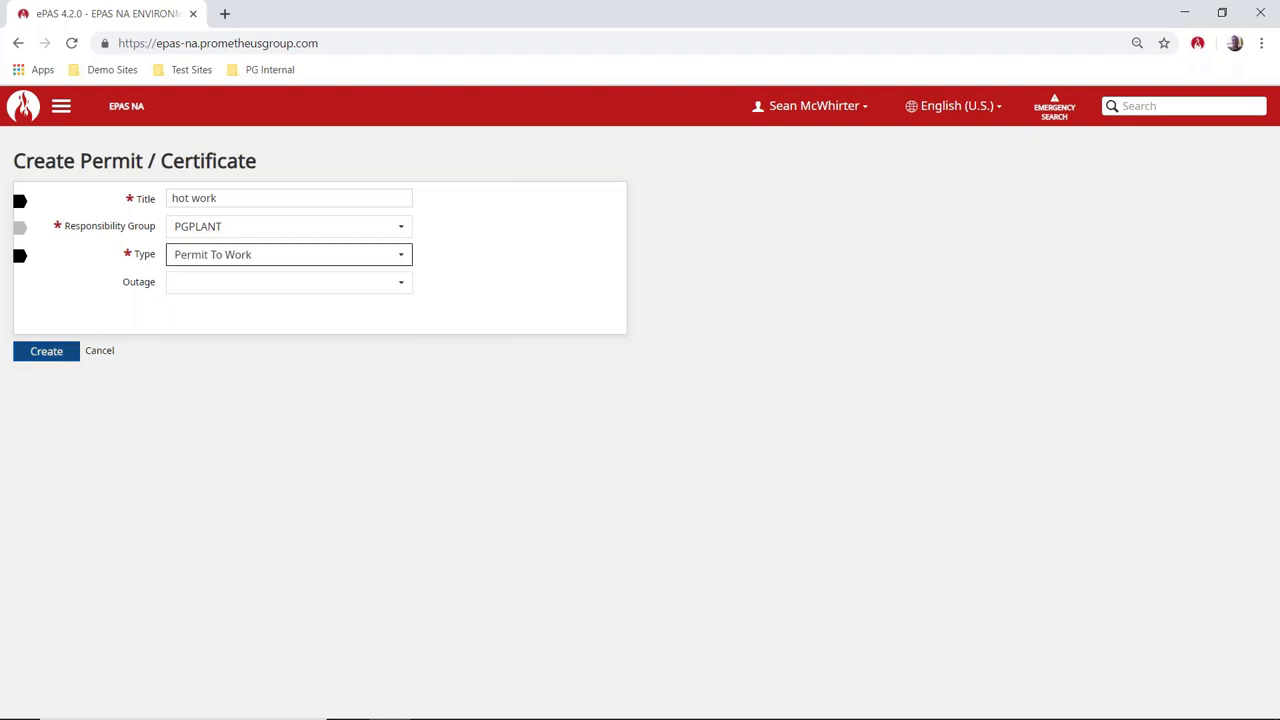
{"action": "left_click", "coordinate": [46, 360]}
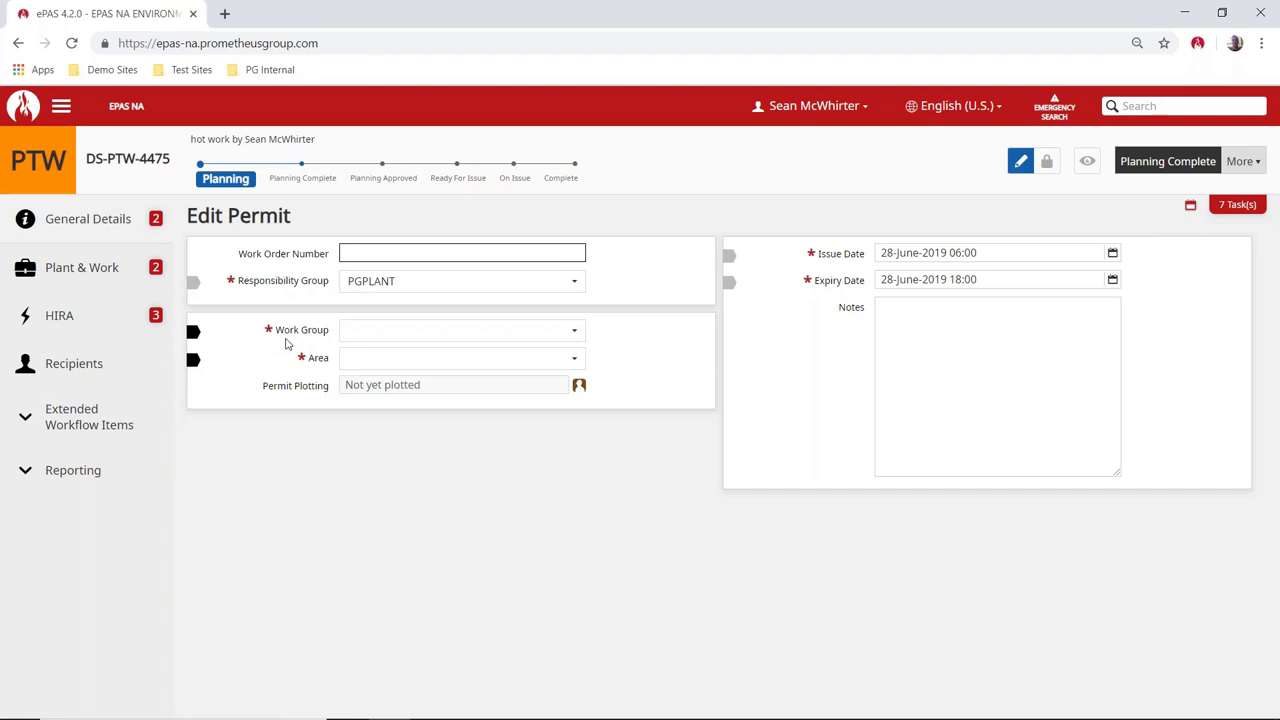
Set the permit's Work Group to Mechanical and Area to Pump station.
{"action": "left_click", "coordinate": [409, 338]}
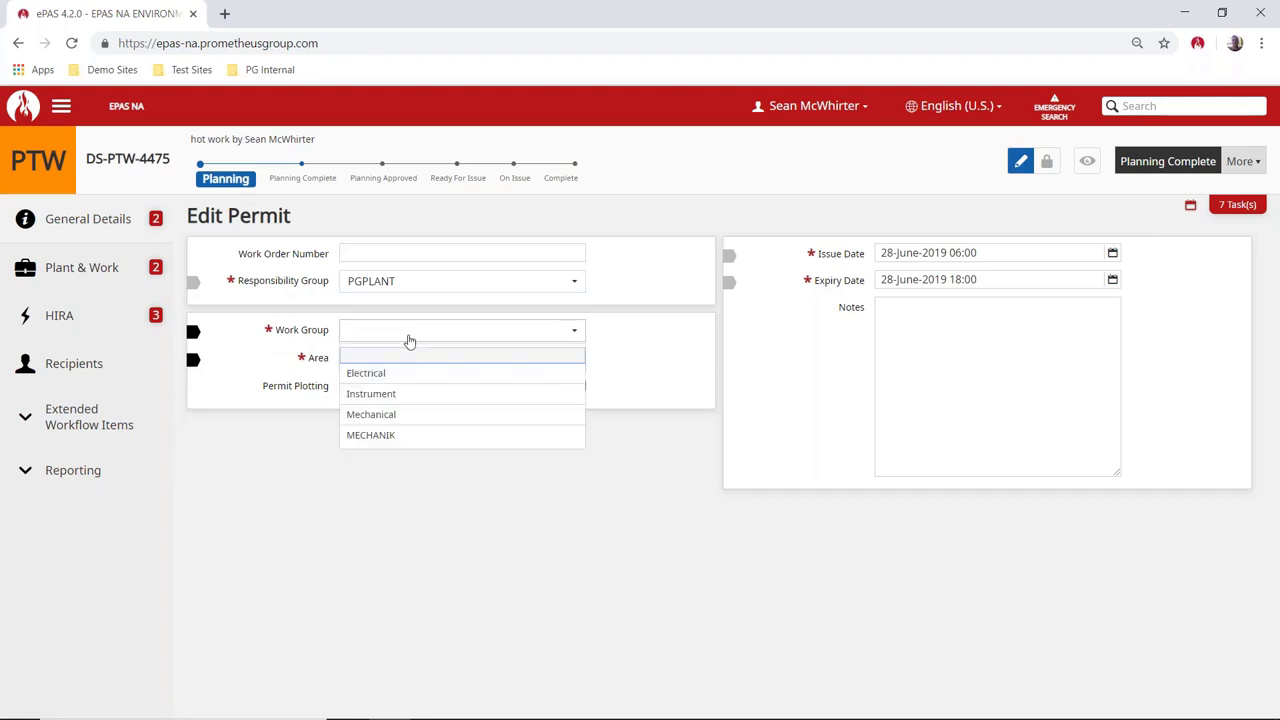
{"action": "left_click", "coordinate": [415, 422]}
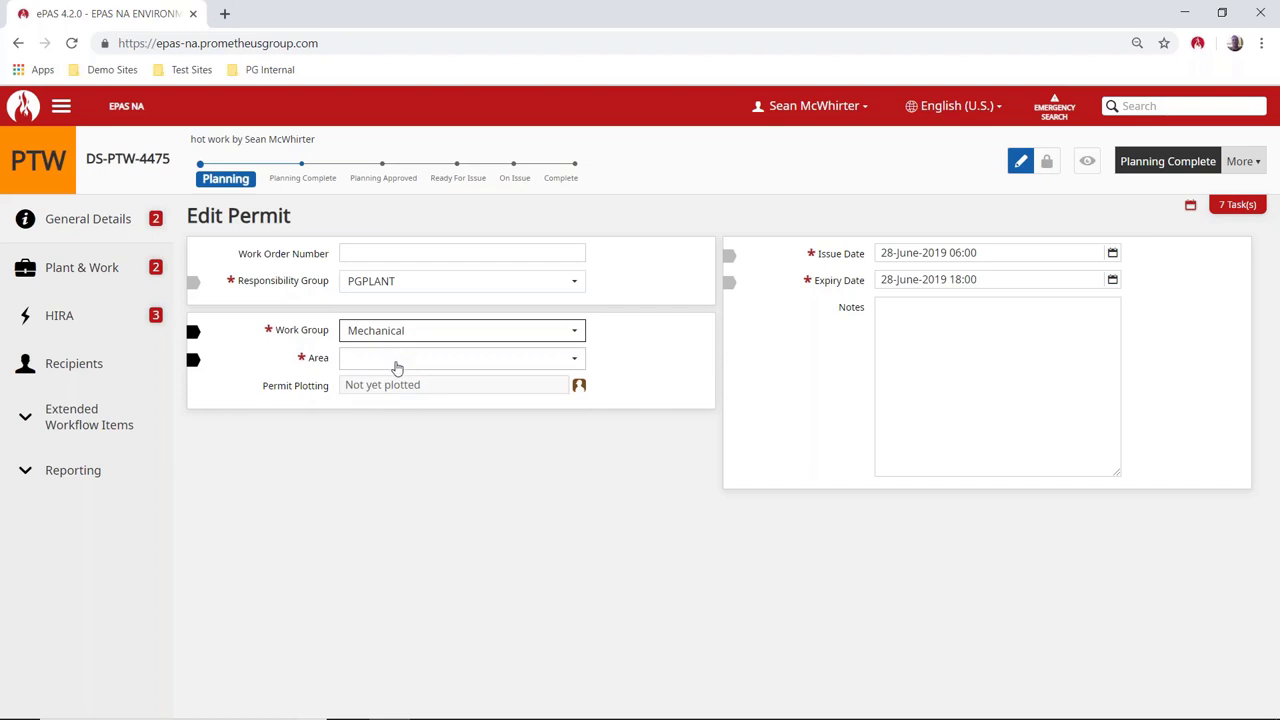
{"action": "left_click", "coordinate": [396, 364]}
{"action": "left_click", "coordinate": [390, 403]}
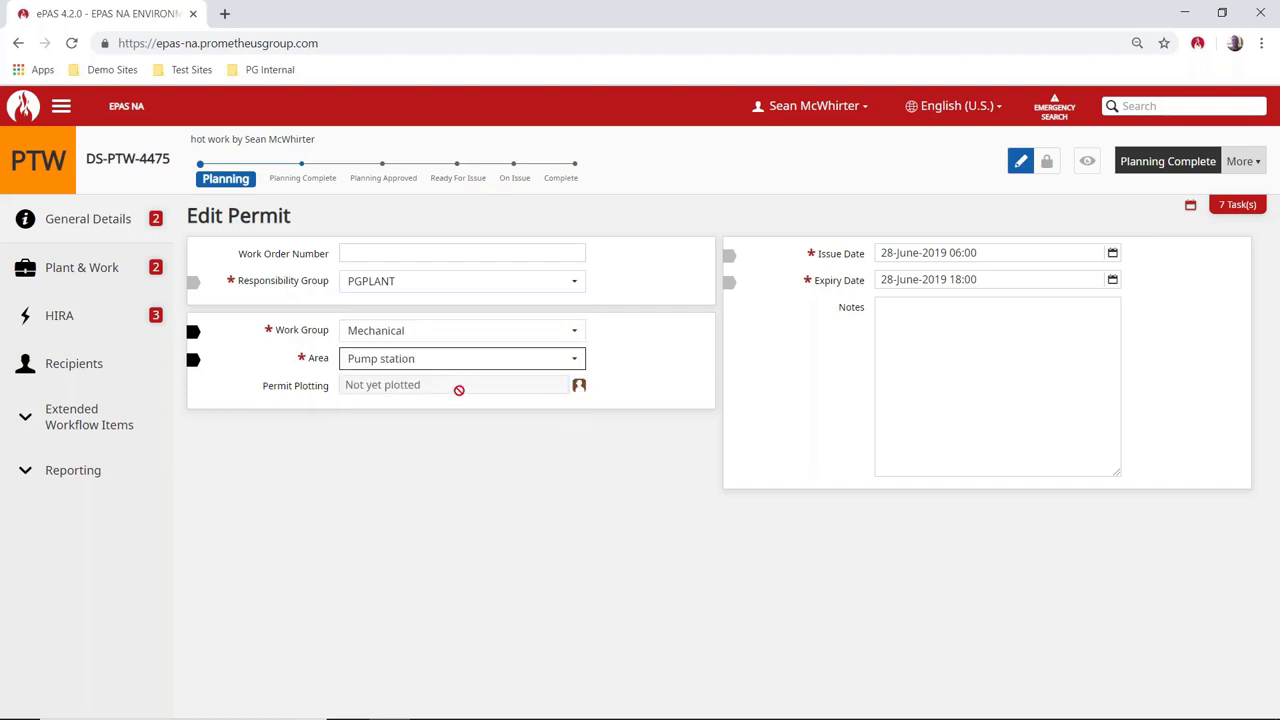
Plot two locations near columns S12 and S1 on the Turbine Floor Stage 1 drawing.
{"action": "left_click", "coordinate": [579, 386]}
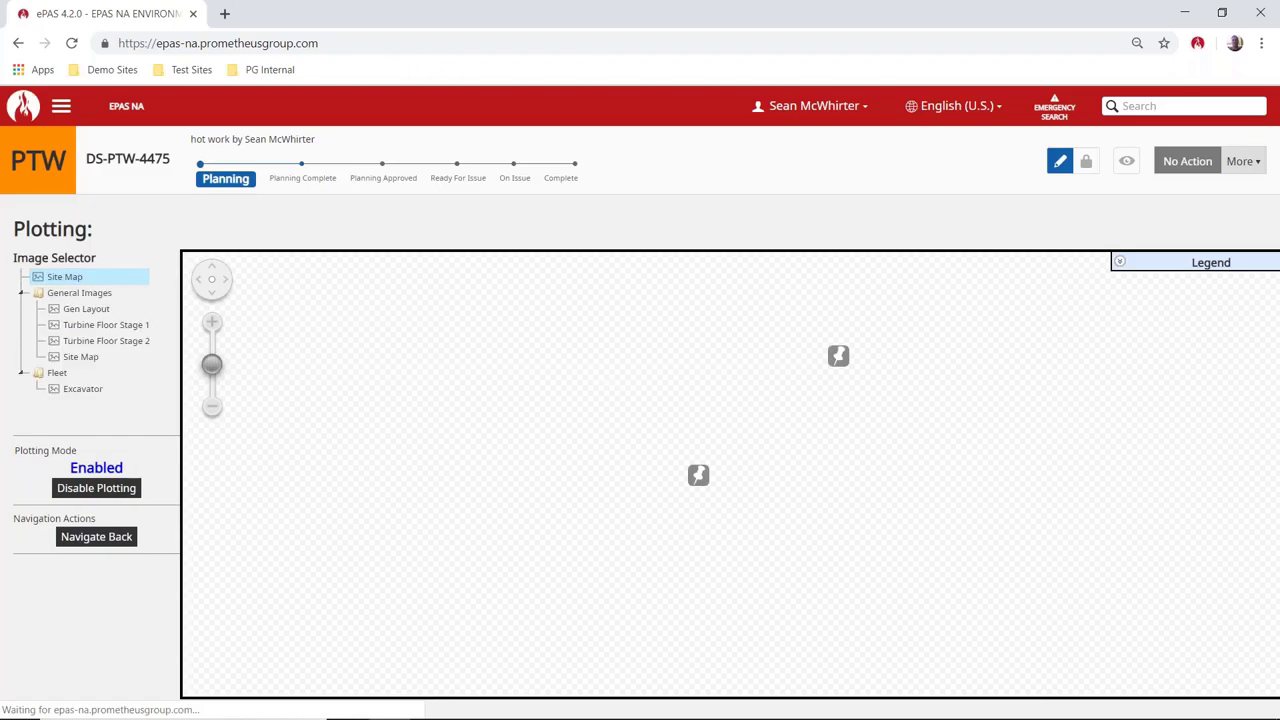
{"action": "left_click", "coordinate": [125, 330]}
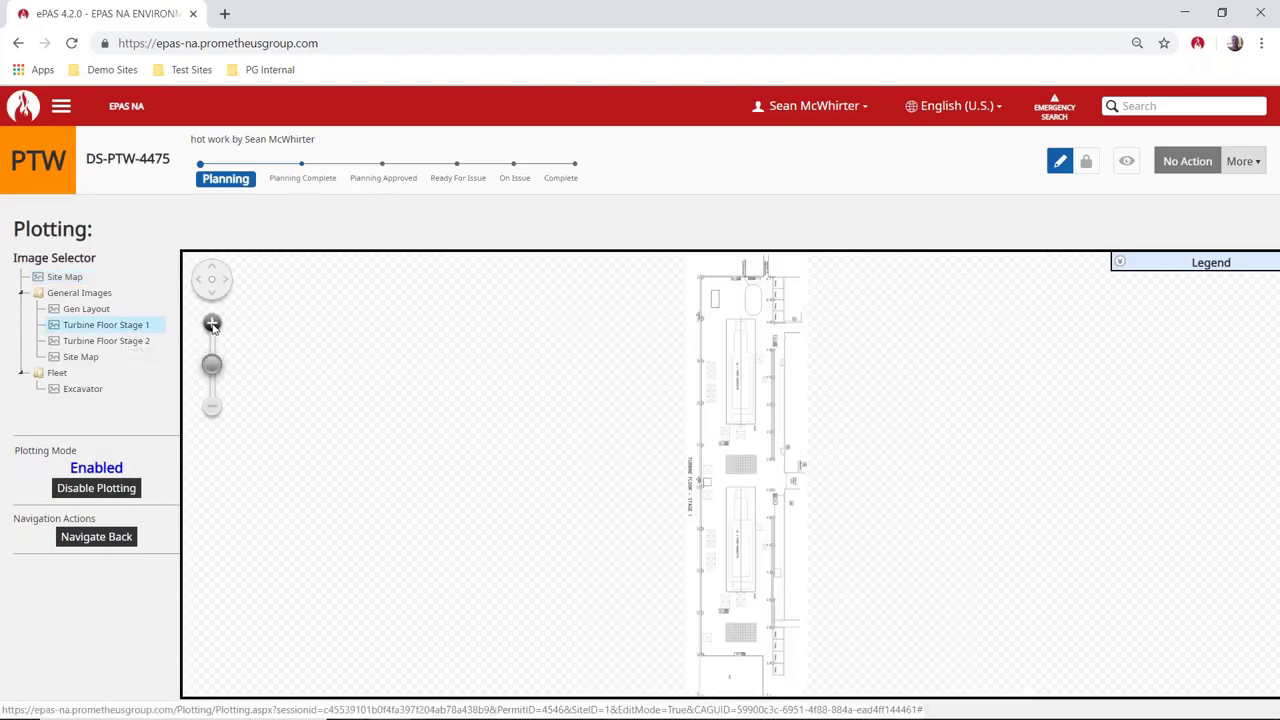
{"action": "scroll", "coordinate": [771, 337], "scroll_direction": "up", "scroll_amount": 3}
{"action": "left_click_drag", "start_coordinate": [786, 334], "coordinate": [755, 597]}
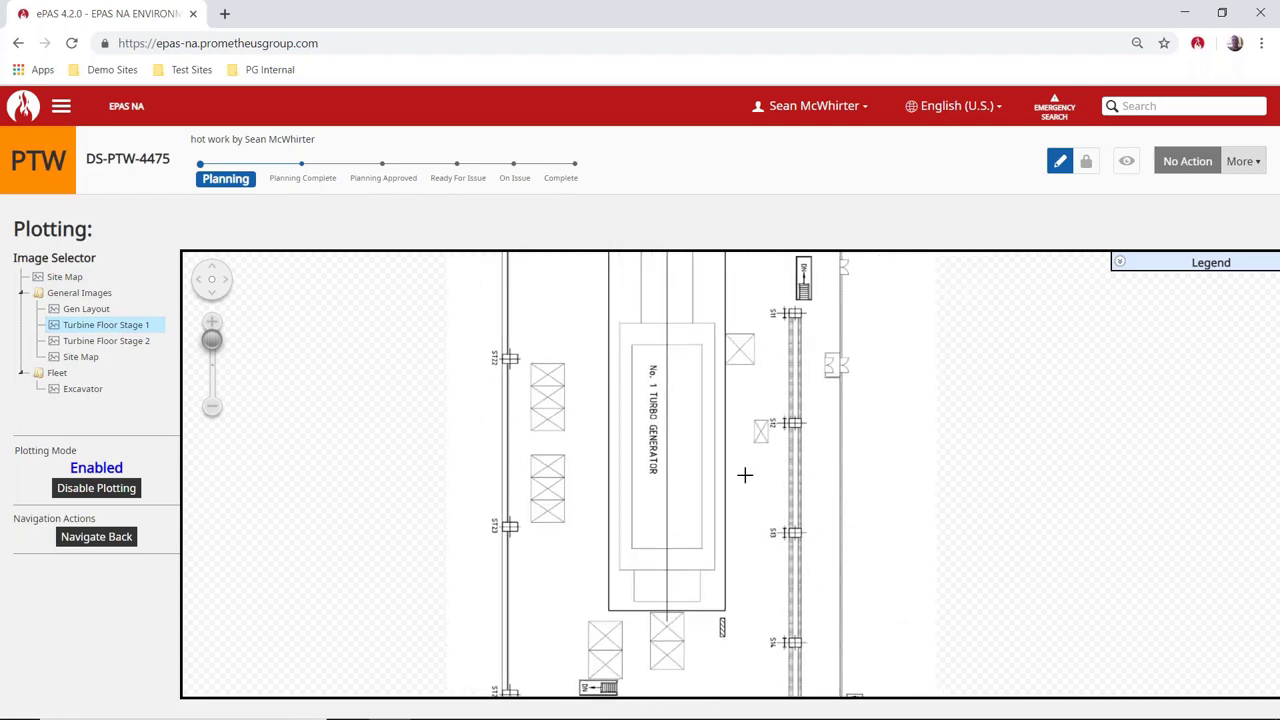
{"action": "left_click", "coordinate": [788, 421]}
{"action": "left_click", "coordinate": [787, 314]}
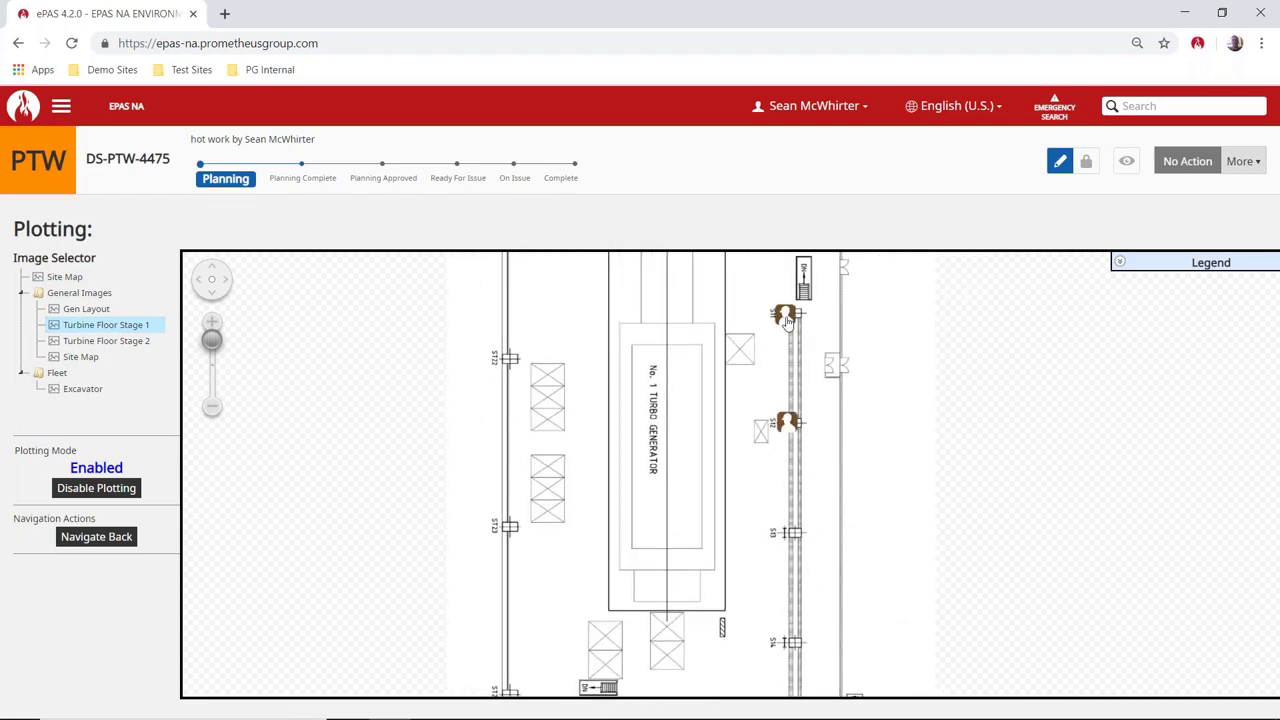
{"action": "left_click", "coordinate": [65, 277]}
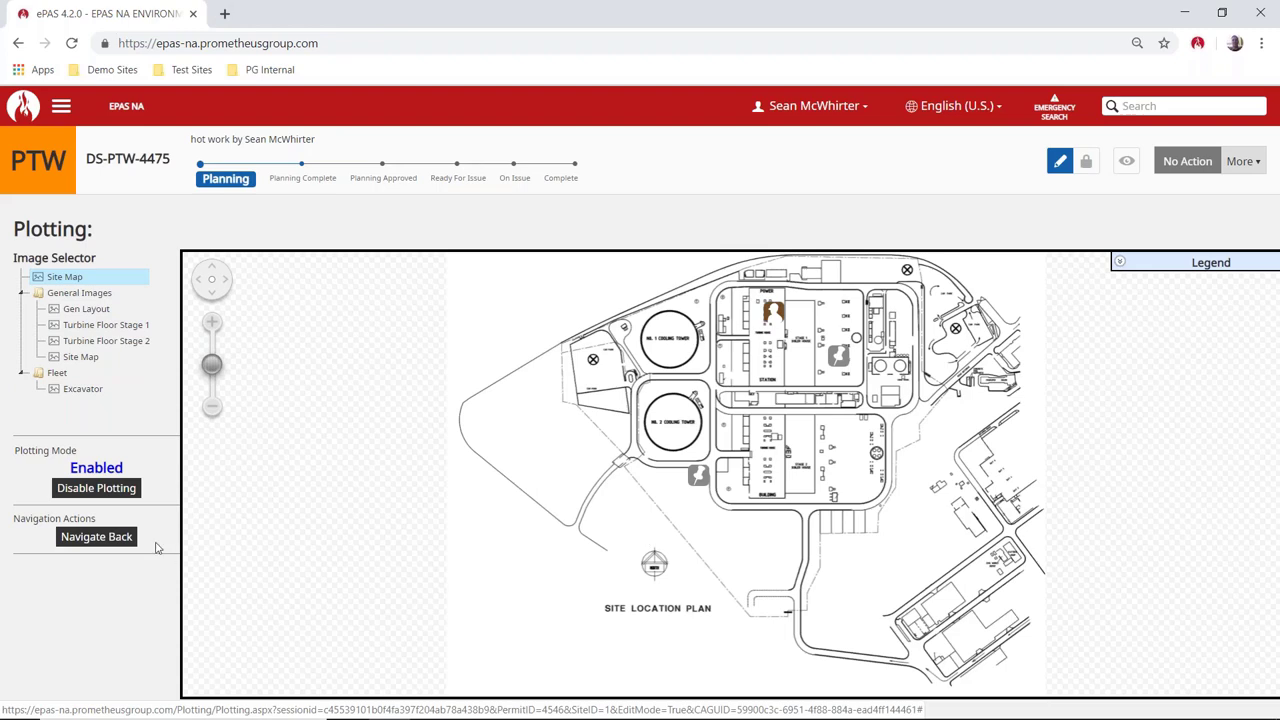
{"action": "left_click", "coordinate": [96, 537]}
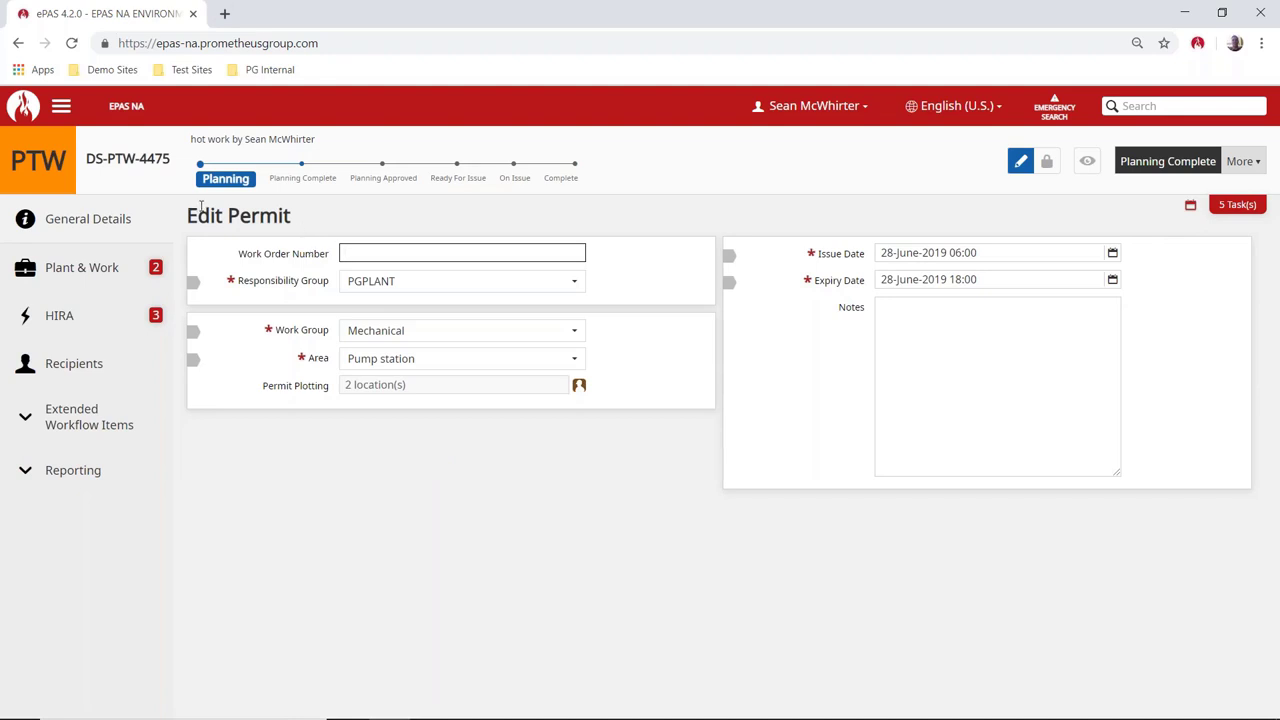
Enter the Plant & Work job description 'detailed scope of work for the hot work we're doing'.
{"action": "left_click", "coordinate": [142, 264]}
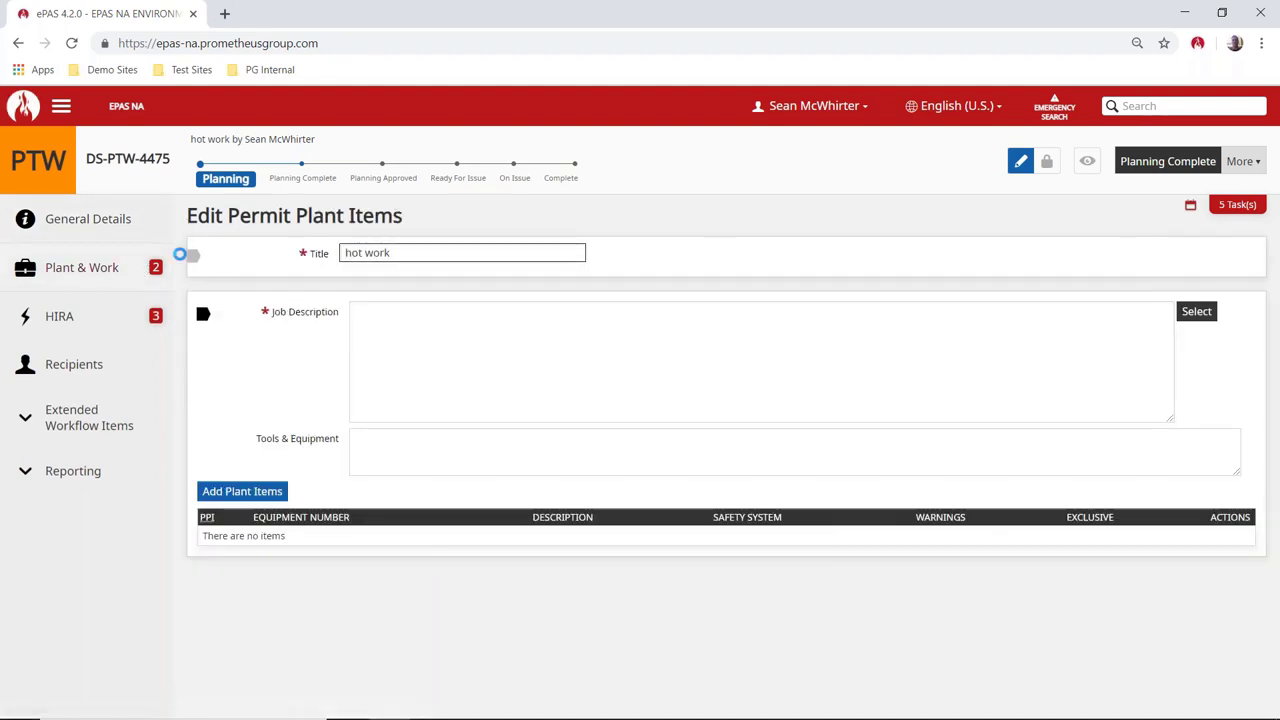
{"action": "left_click", "coordinate": [572, 358]}
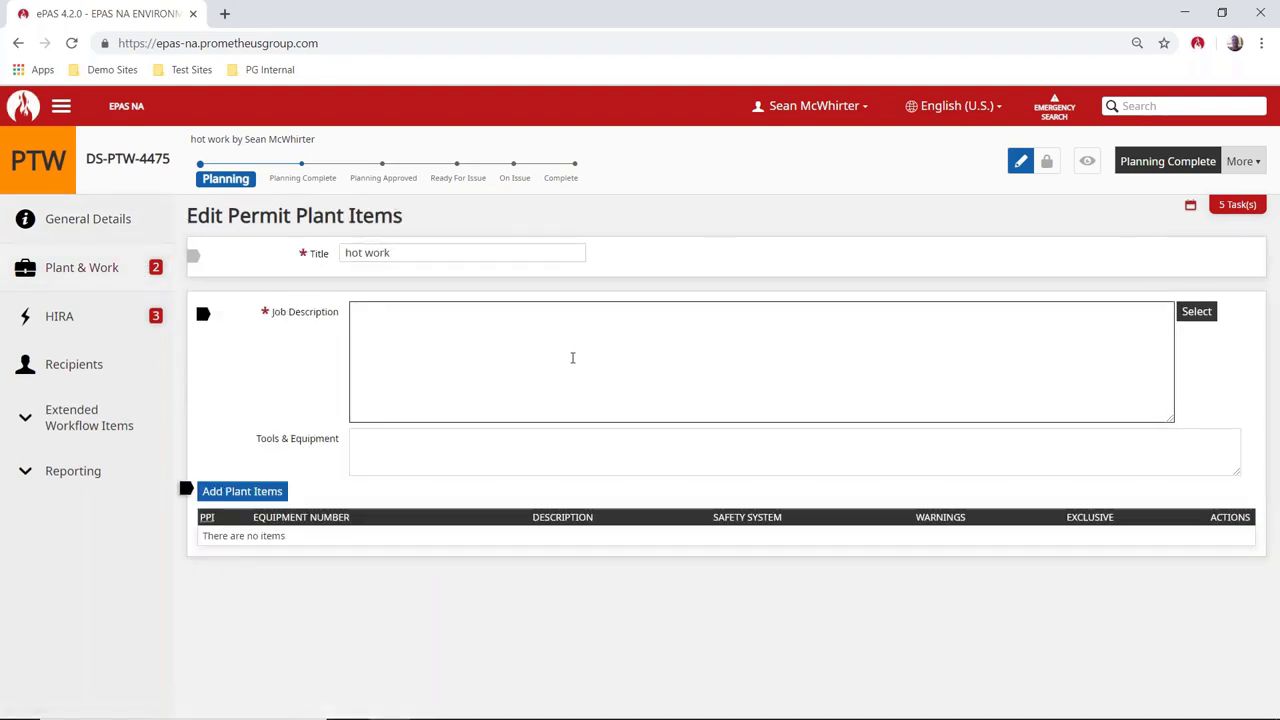
{"action": "type", "text": "detai"}
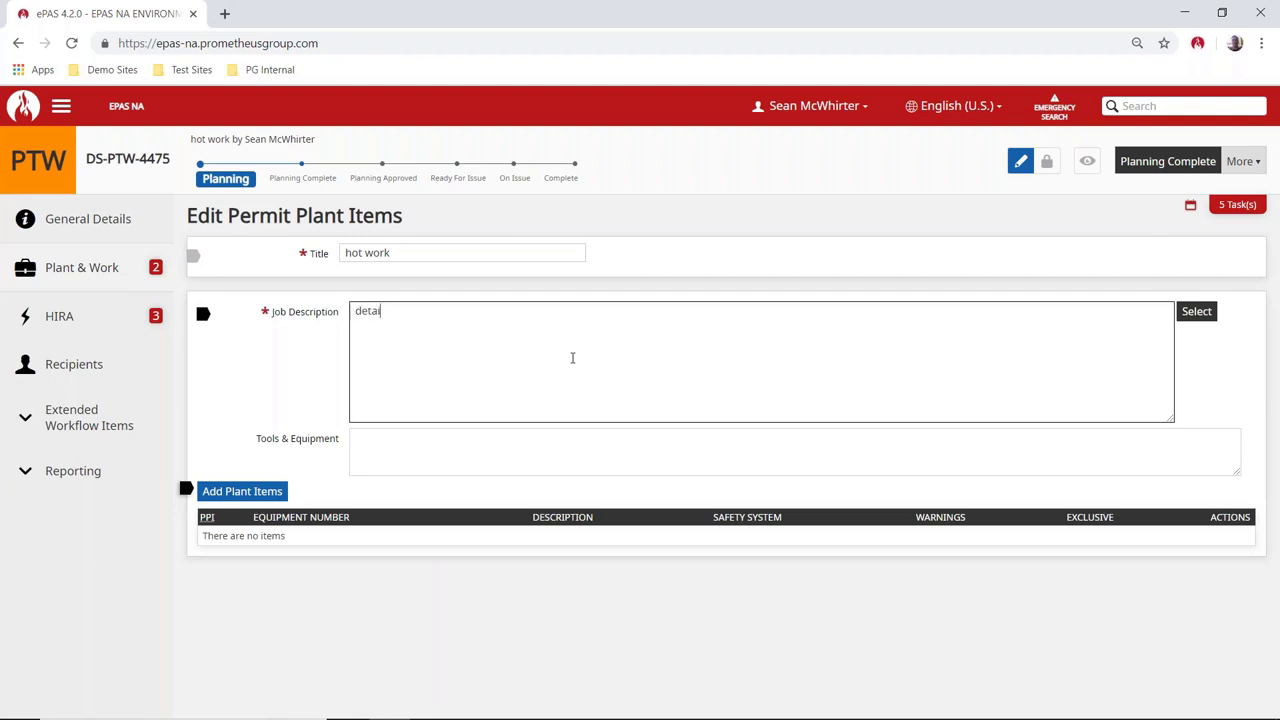
{"action": "type", "text": "led scope of work for kth"}
{"action": "key", "text": "ctrl+shift+Left"}
{"action": "key", "text": "BackSpace"}
{"action": "type", "text": "the"}
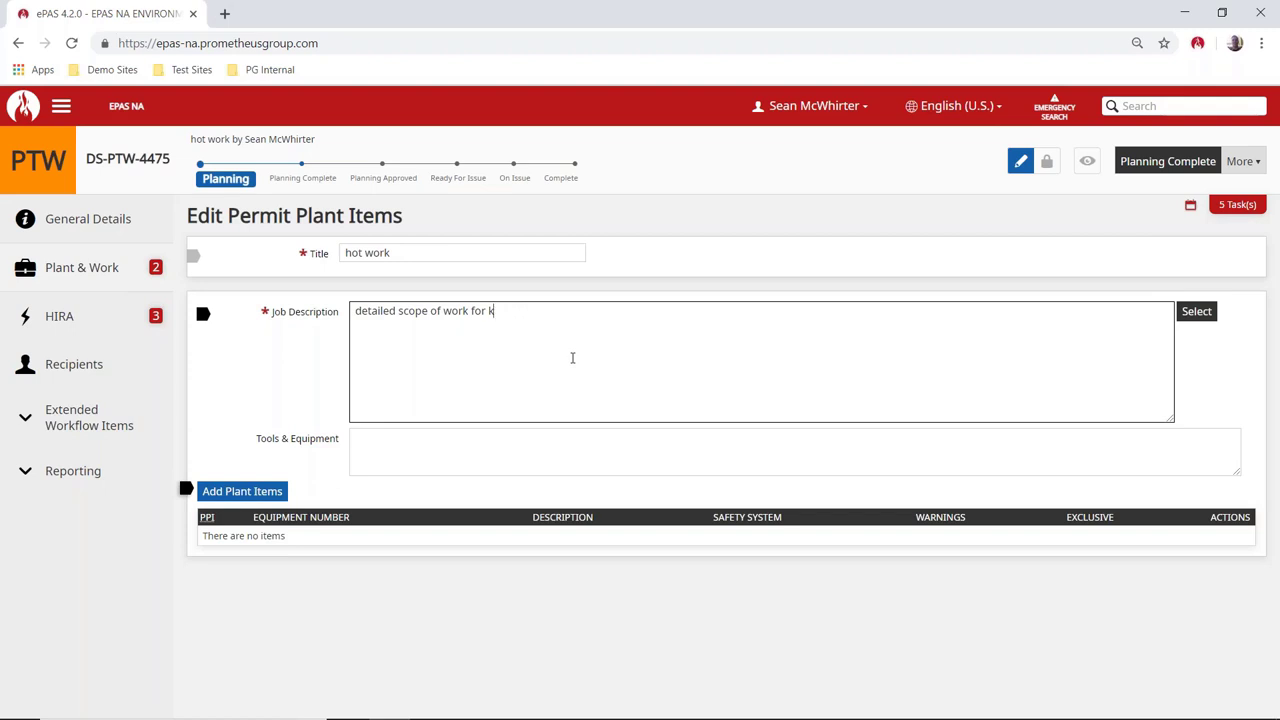
{"action": "type", "text": " hot work we're doiung"}
{"action": "key", "text": "BackSpace"}
{"action": "key", "text": "BackSpace"}
{"action": "key", "text": "BackSpace"}
{"action": "key", "text": "BackSpace"}
{"action": "type", "text": "ing"}
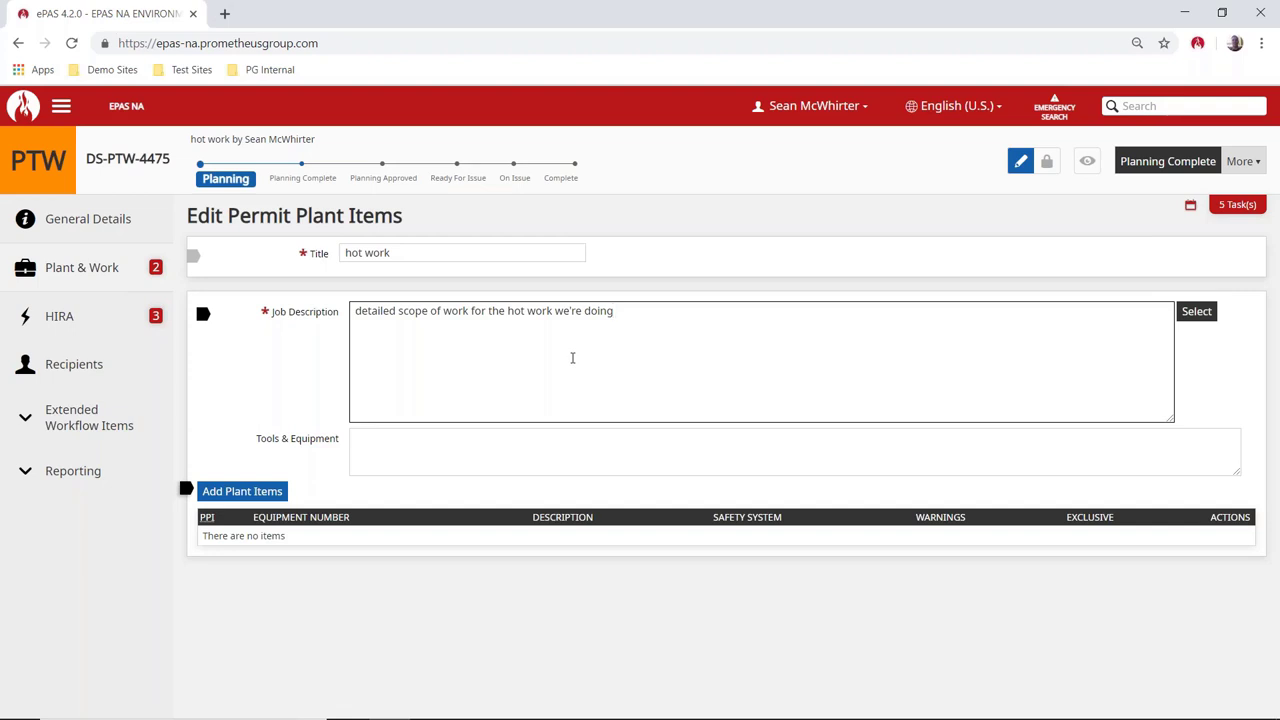
Add plant item 1000759 - CONVERTER 306 FINISHING 6 from K1-B02 to the permit.
{"action": "left_click", "coordinate": [261, 490]}
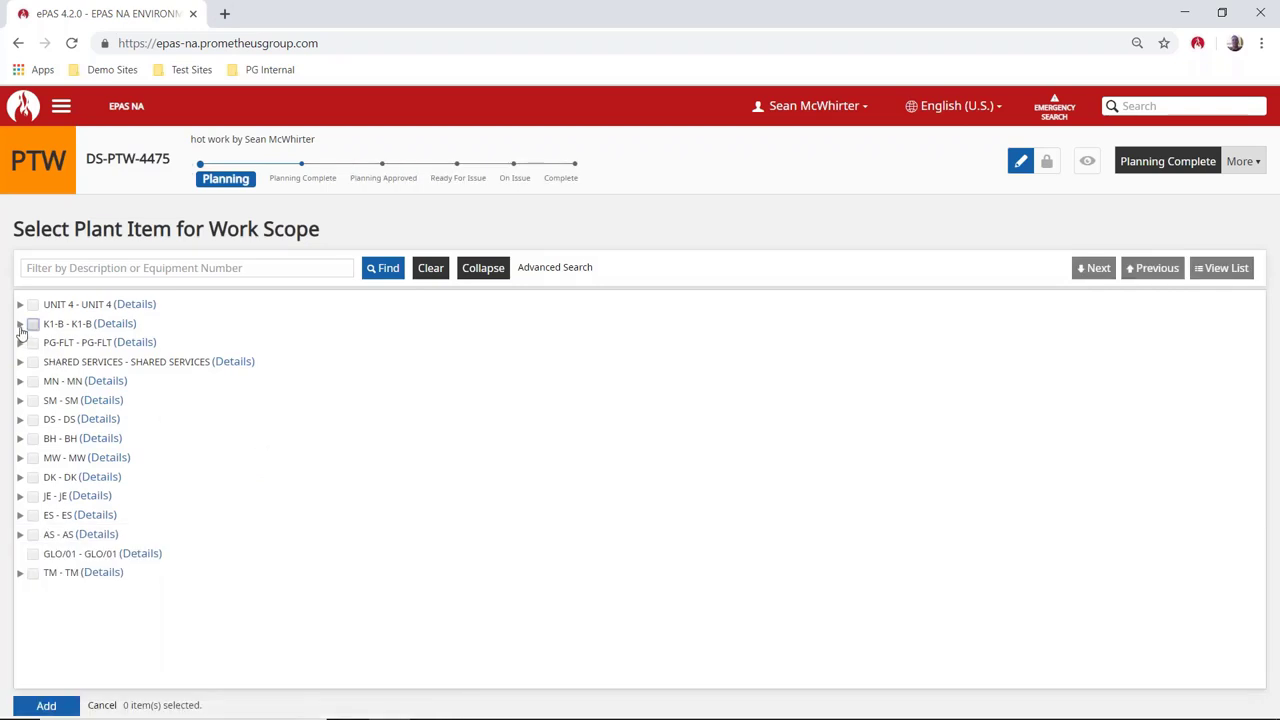
{"action": "left_click", "coordinate": [20, 324]}
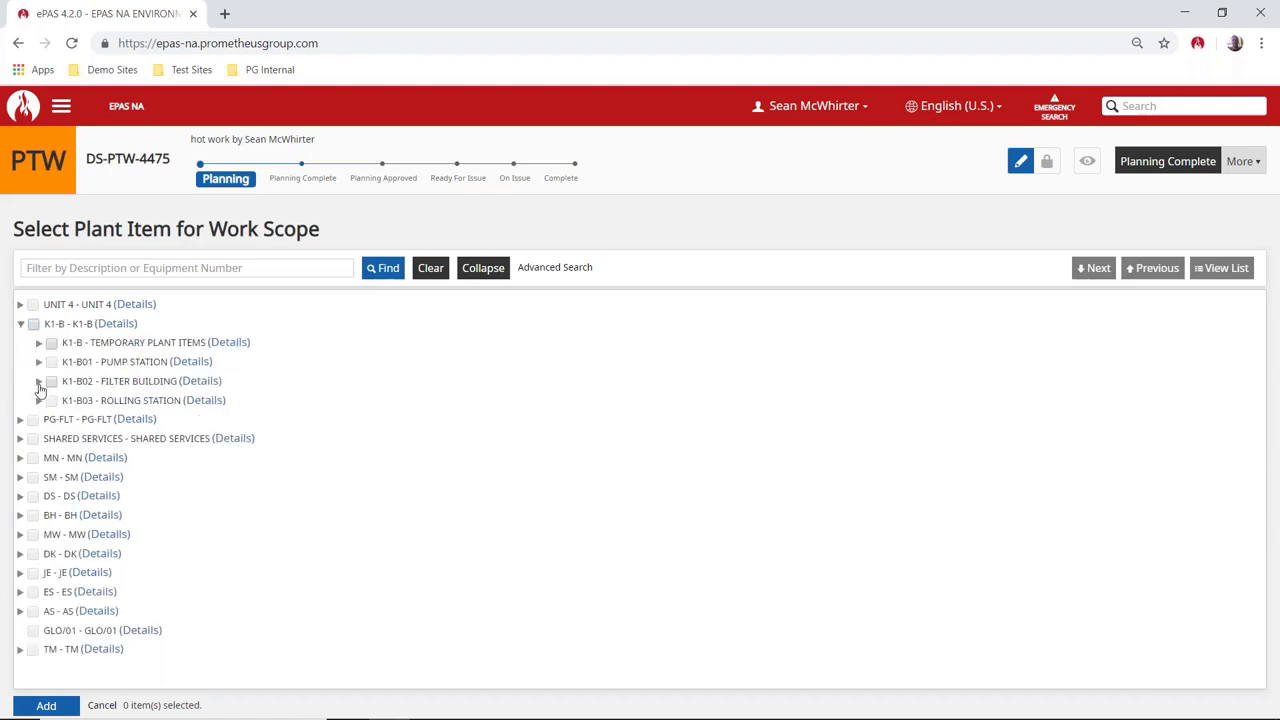
{"action": "left_click", "coordinate": [39, 383]}
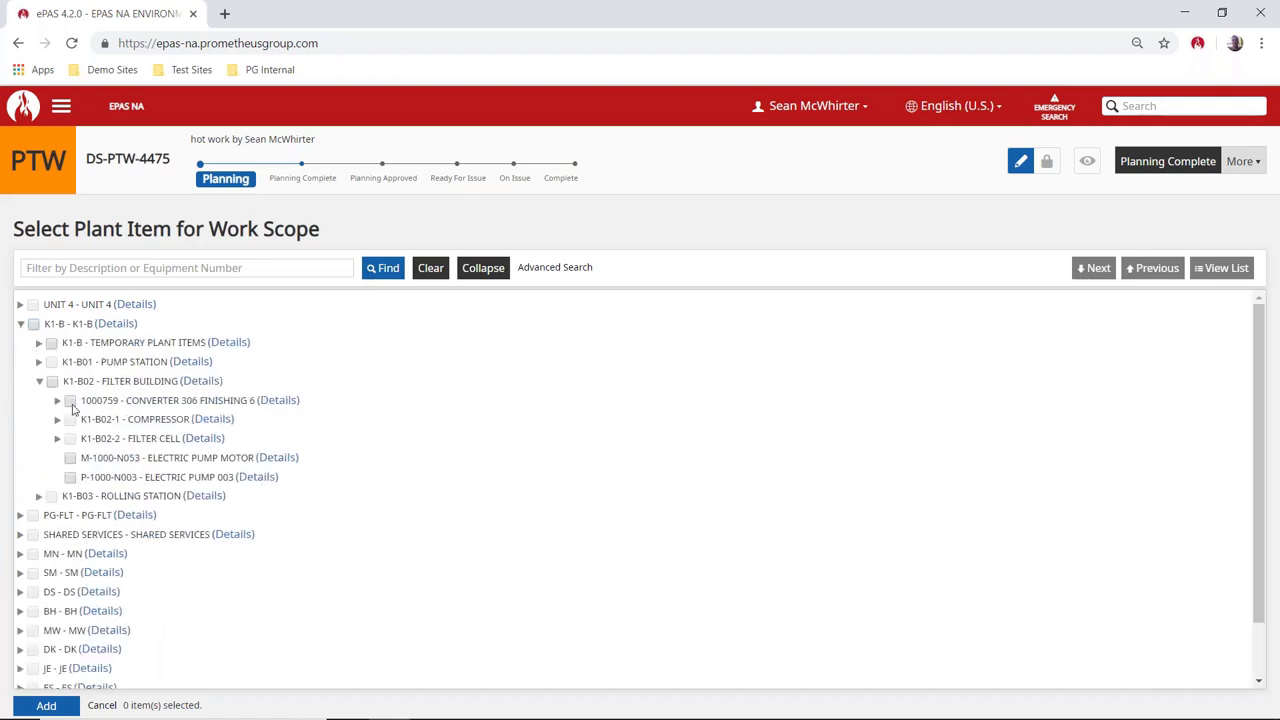
{"action": "left_click", "coordinate": [71, 402]}
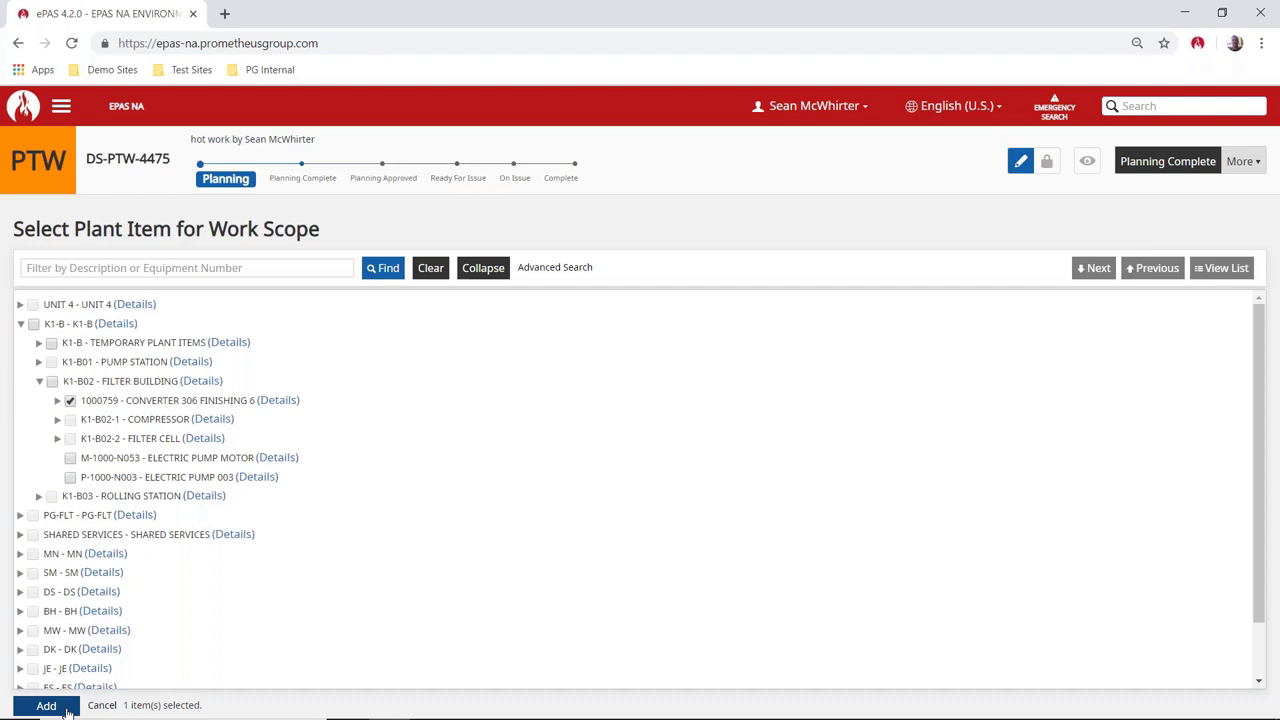
{"action": "left_click", "coordinate": [66, 710]}
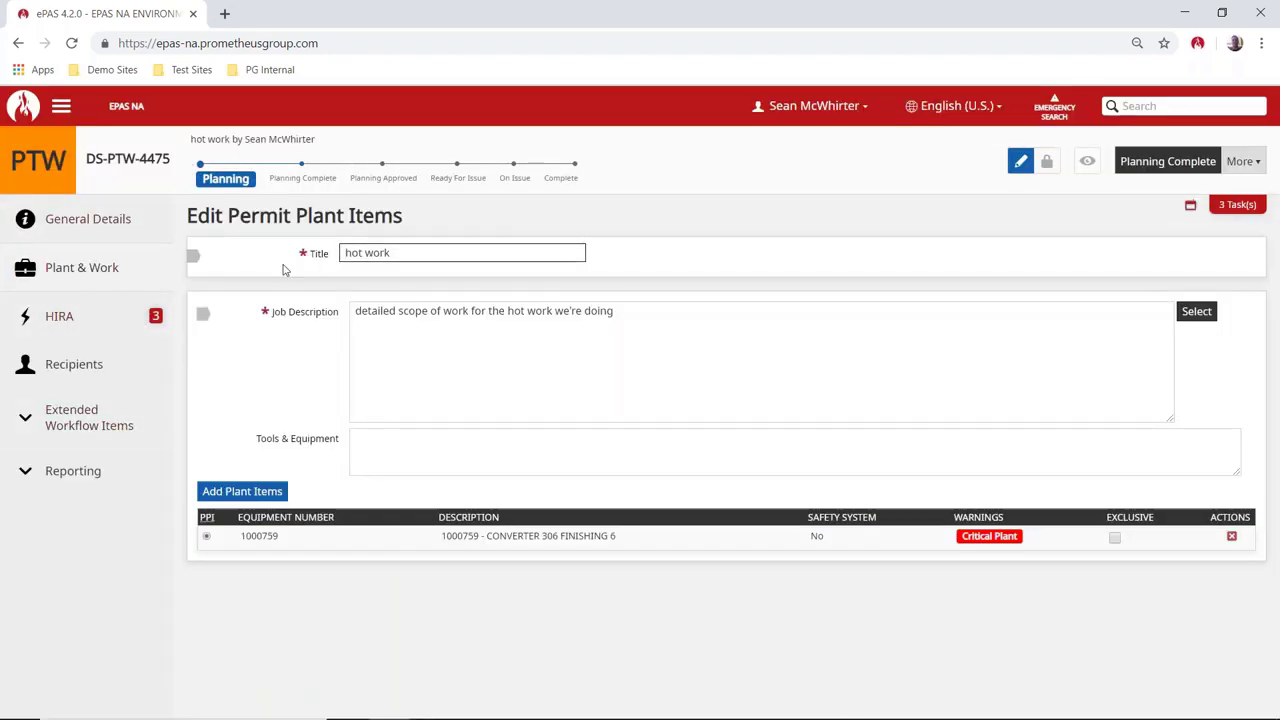
Open the permit's HIRA and view the controls linked to the Chemical Agents hazard.
{"action": "left_click", "coordinate": [141, 316]}
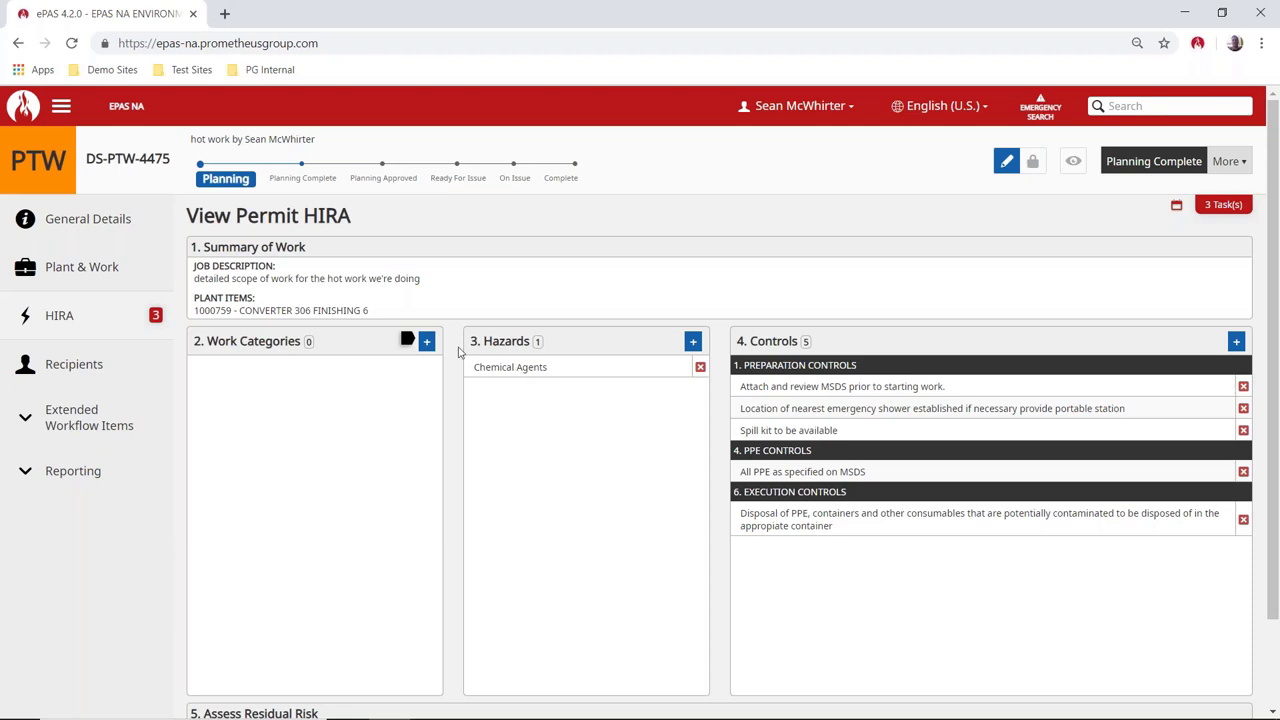
{"action": "left_click", "coordinate": [512, 368]}
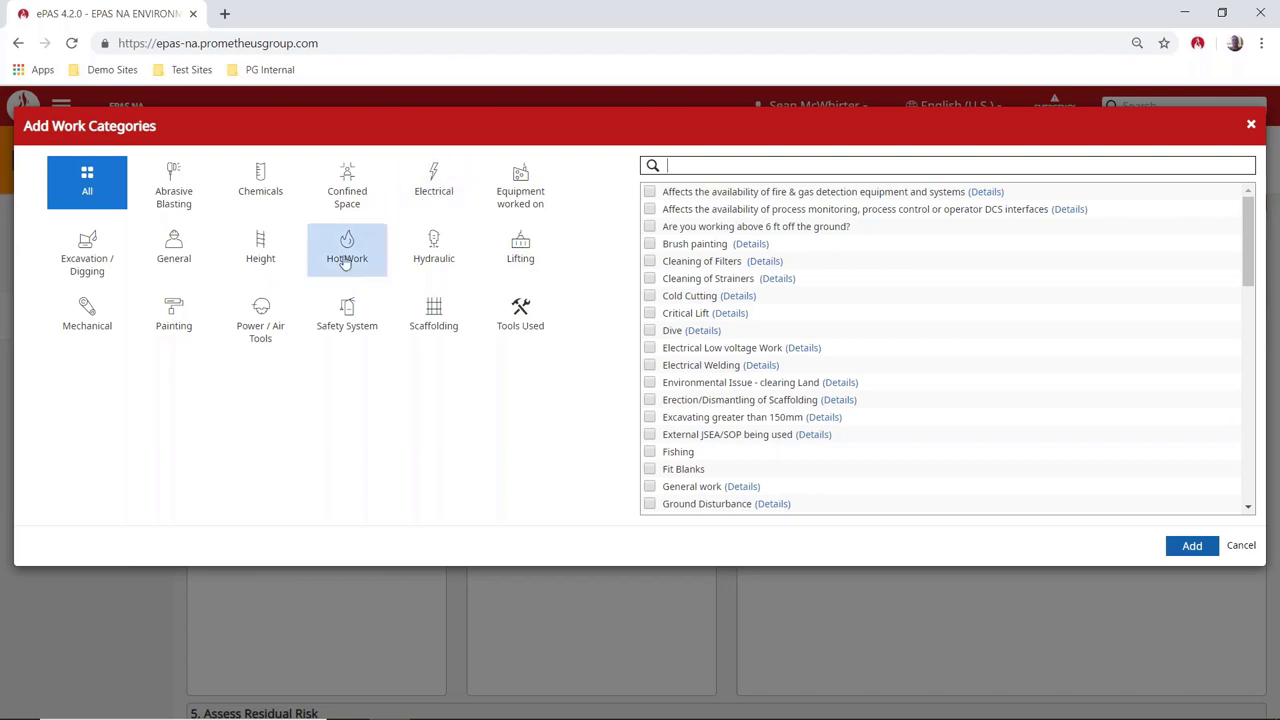
Add the Use of Portable Grinders and General work categories to the HIRA.
{"action": "left_click", "coordinate": [346, 262]}
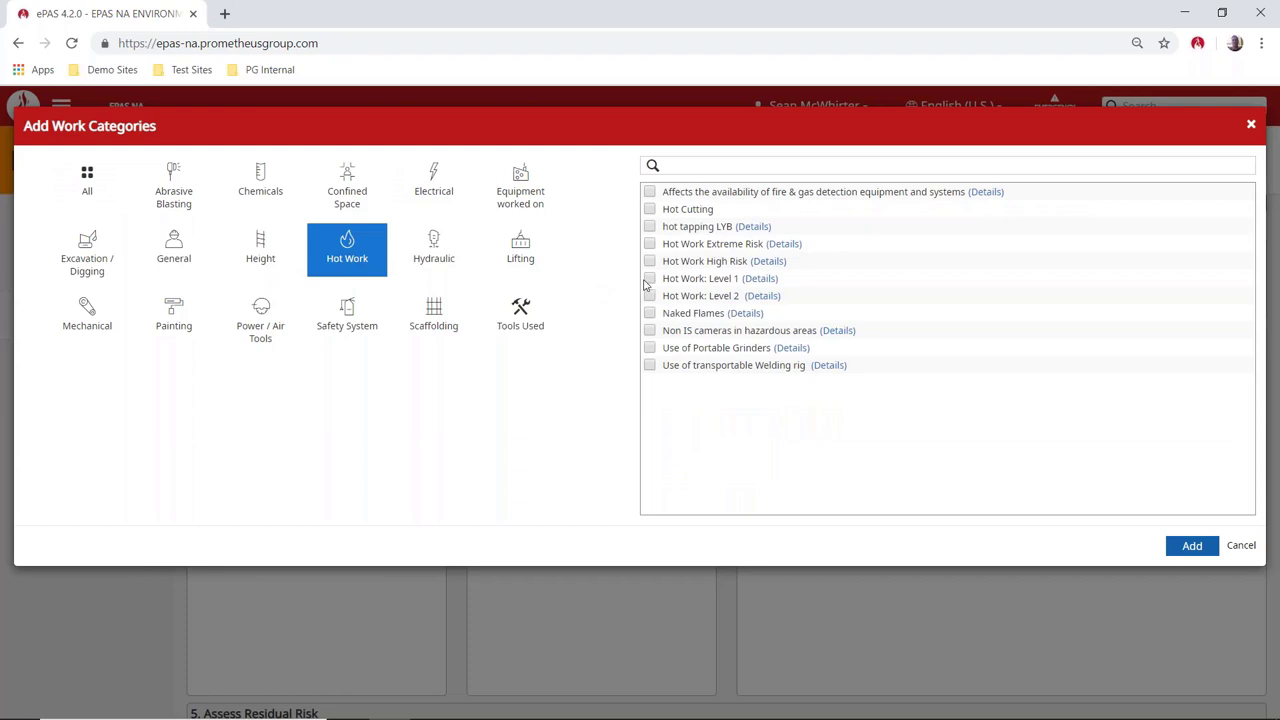
{"action": "left_click", "coordinate": [650, 349]}
{"action": "left_click", "coordinate": [702, 162]}
{"action": "type", "text": "gen"}
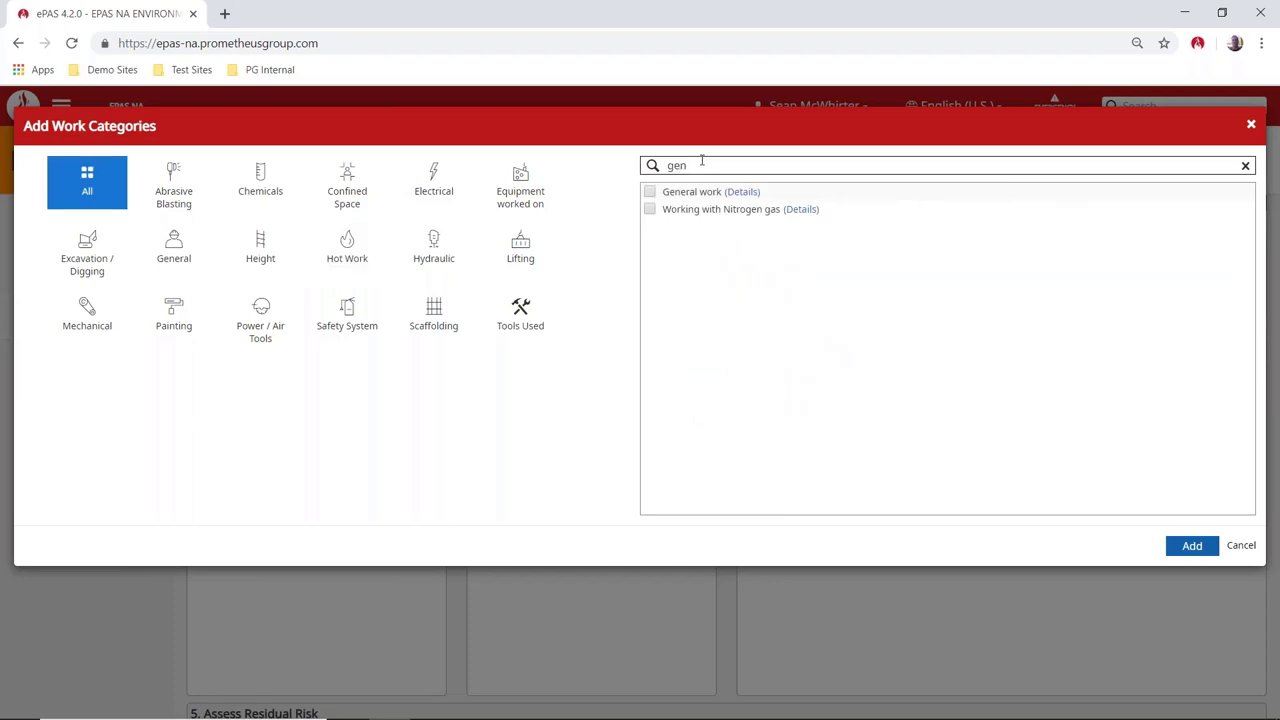
{"action": "left_click", "coordinate": [650, 191]}
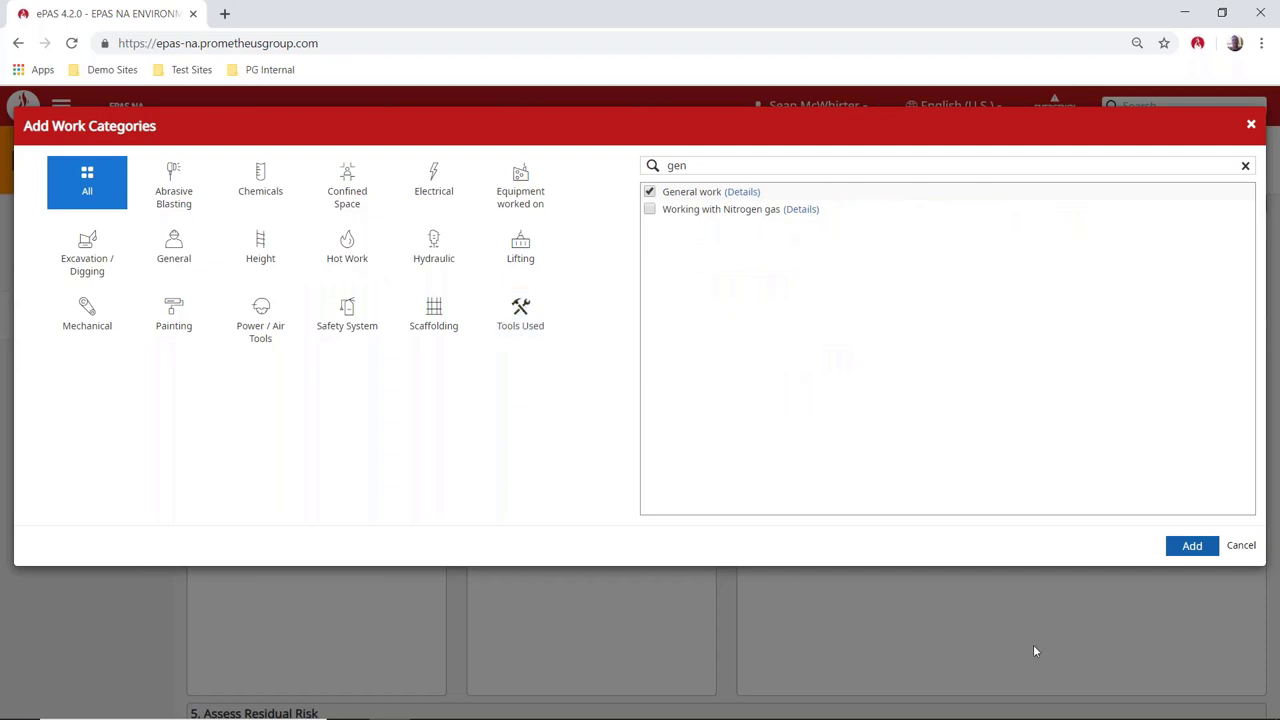
{"action": "left_click", "coordinate": [1192, 545]}
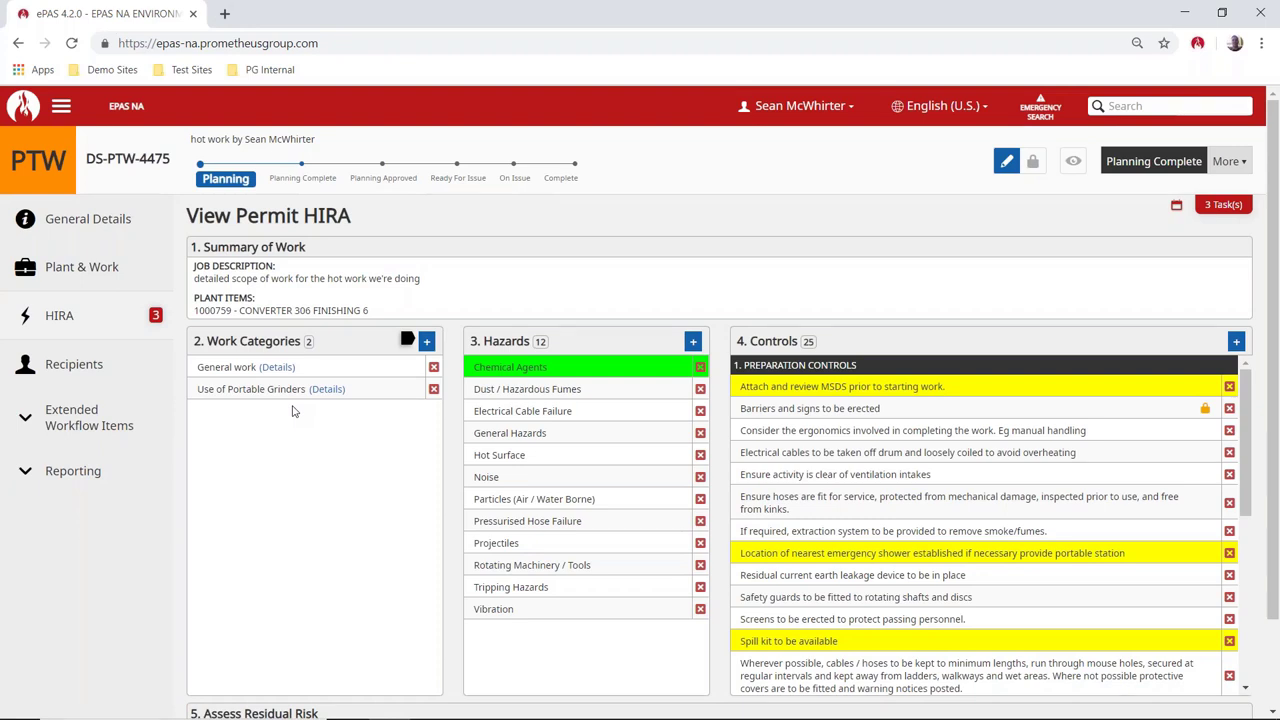
Highlight the hazards linked to the Use of Portable Grinders work category.
{"action": "left_click", "coordinate": [258, 392]}
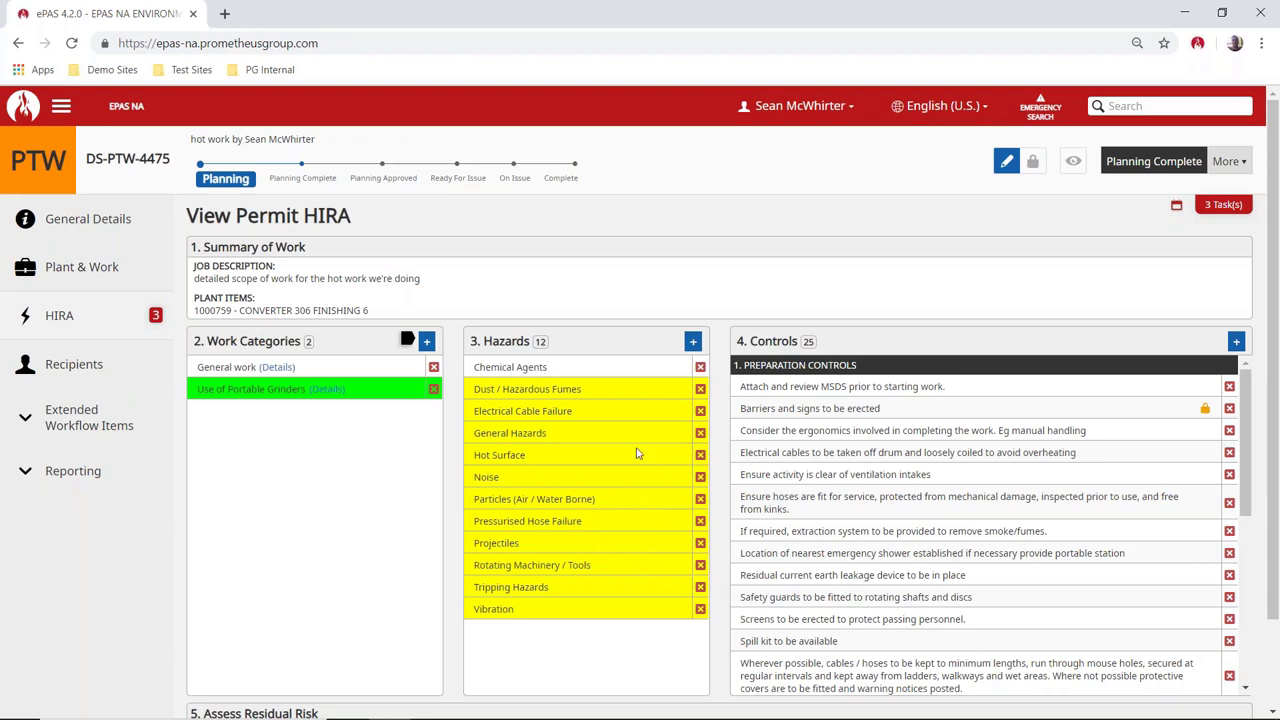
Remove the Electrical Cable Failure hazard, then review the controls linked to Tripping Hazards.
{"action": "left_click", "coordinate": [700, 411]}
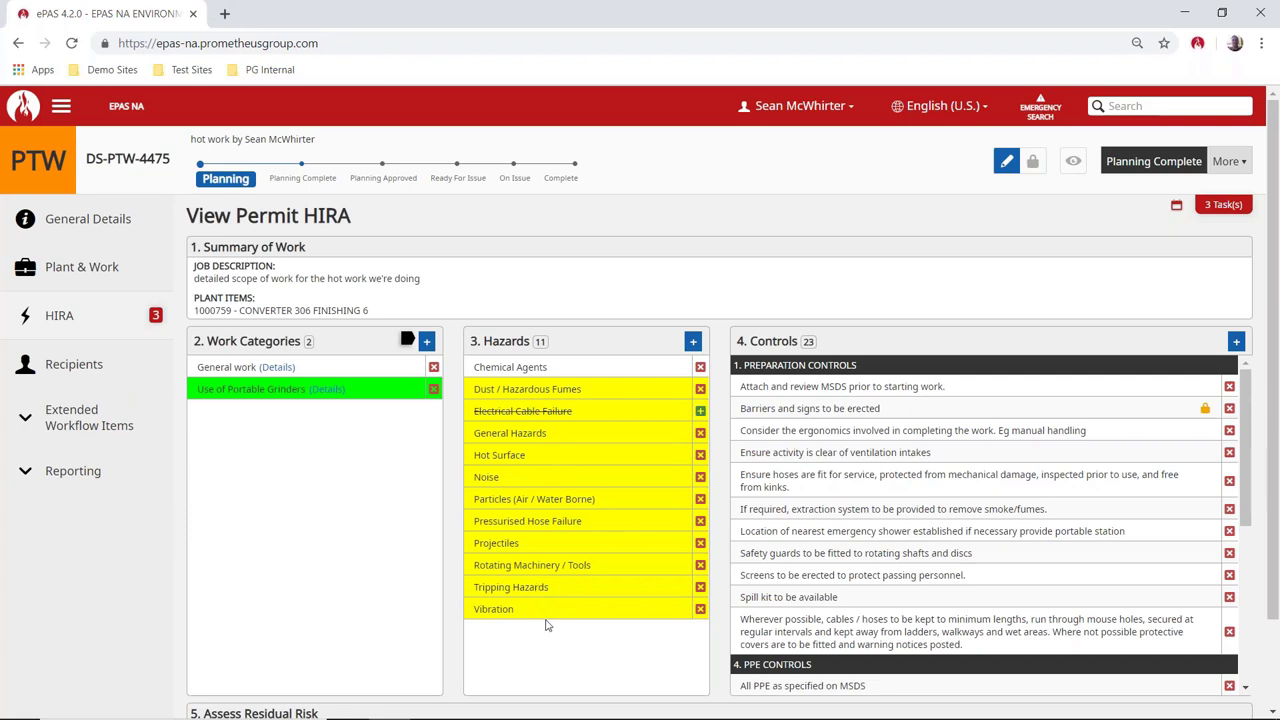
{"action": "left_click", "coordinate": [537, 590]}
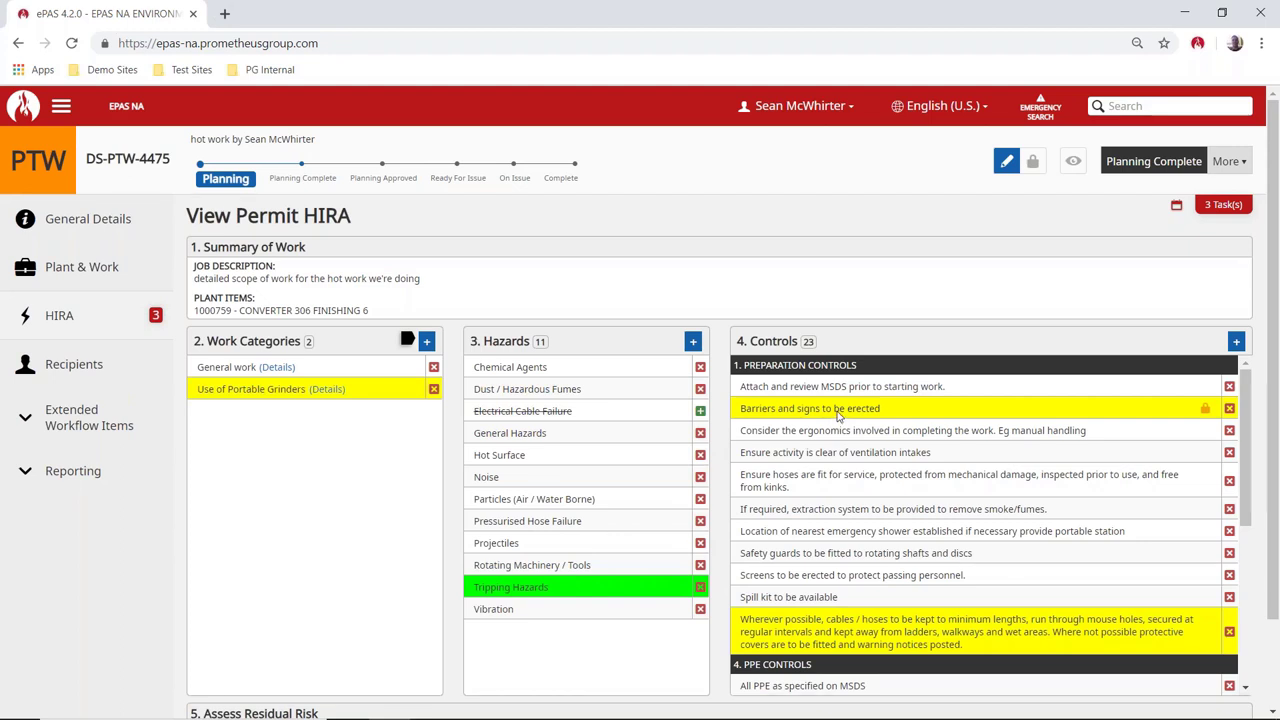
{"action": "scroll", "coordinate": [920, 519], "scroll_direction": "down", "scroll_amount": 1}
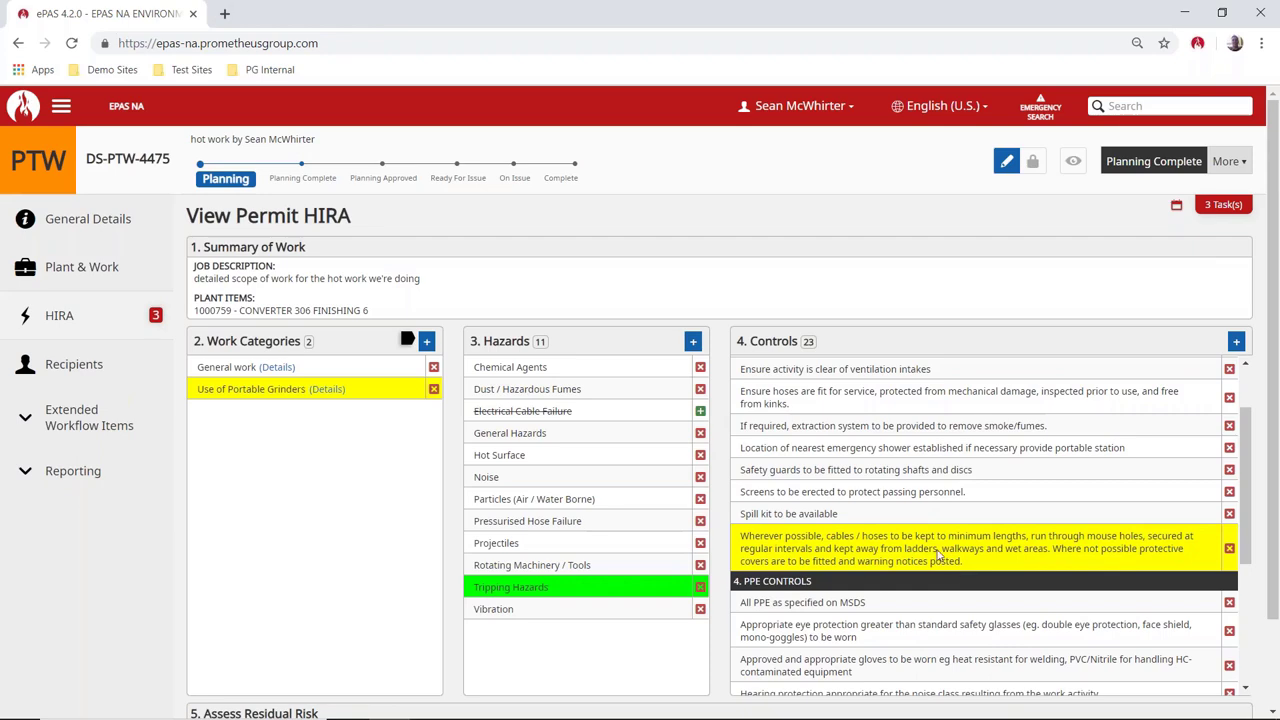
{"action": "scroll", "coordinate": [940, 553], "scroll_direction": "down", "scroll_amount": 3}
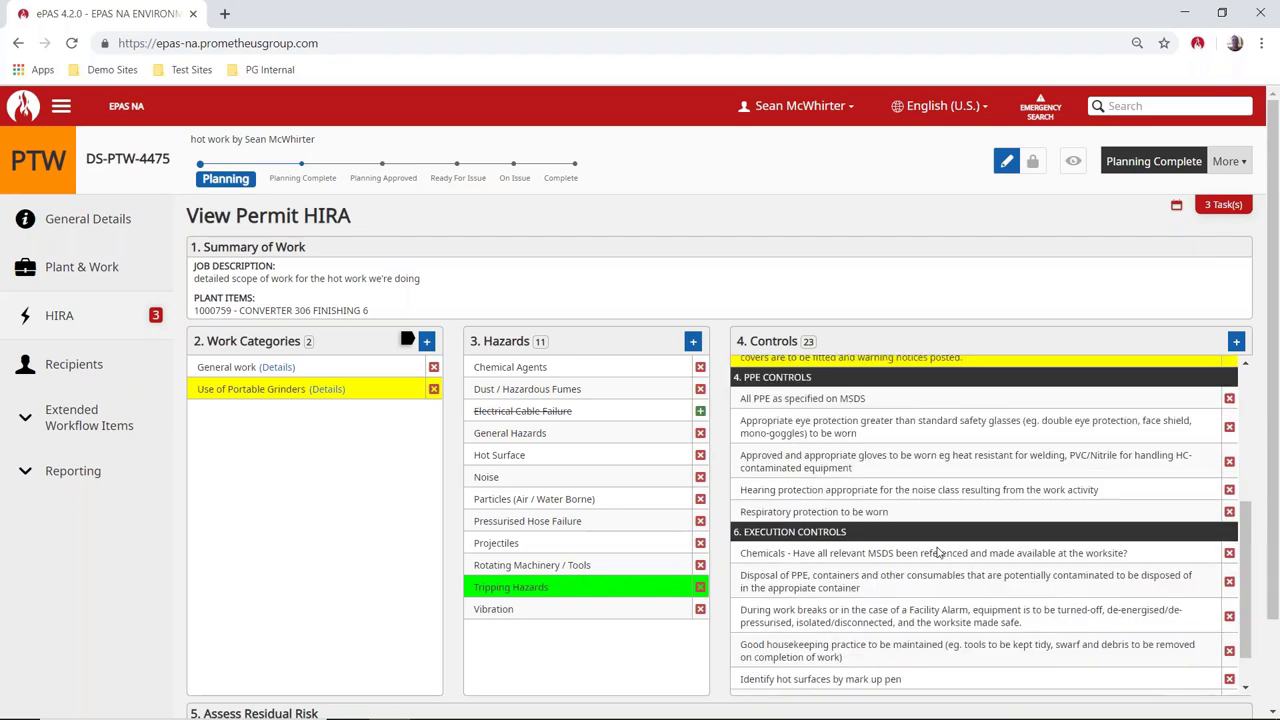
{"action": "scroll", "coordinate": [930, 420], "scroll_direction": "down", "scroll_amount": 2}
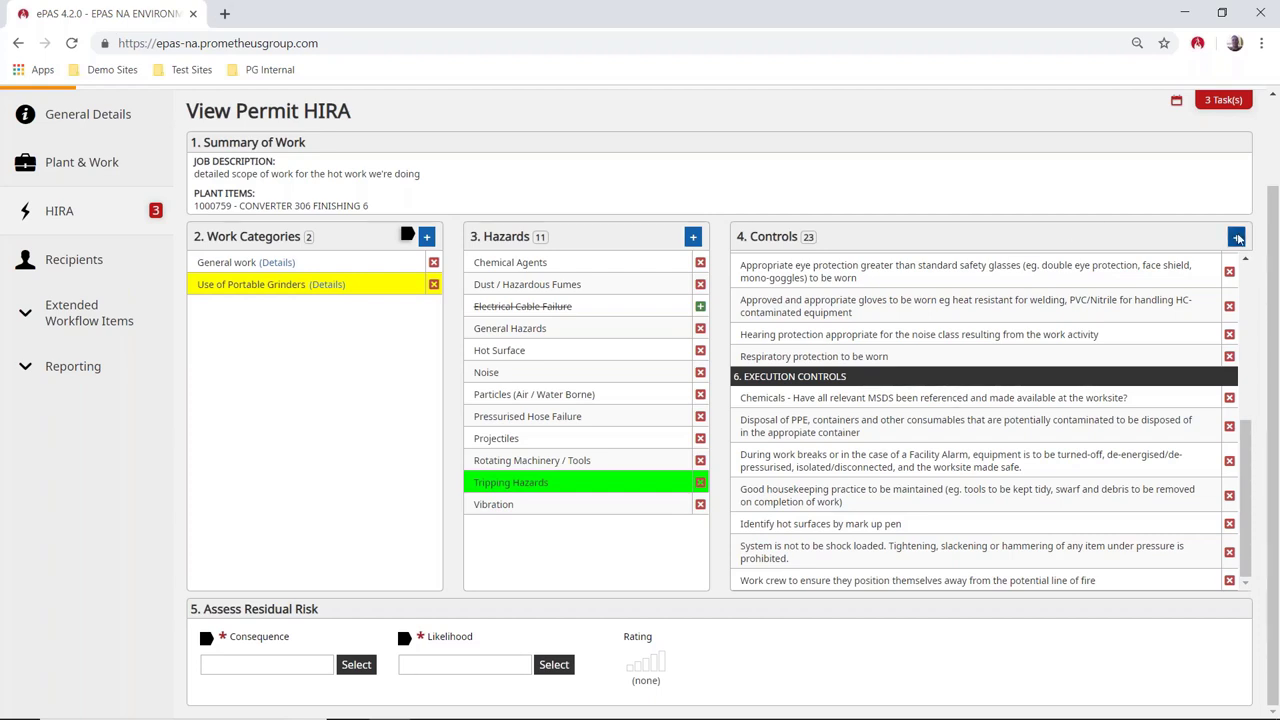
Add a custom '1. Preparation Controls' control reading 'new control' to the permit.
{"action": "left_click", "coordinate": [1237, 237]}
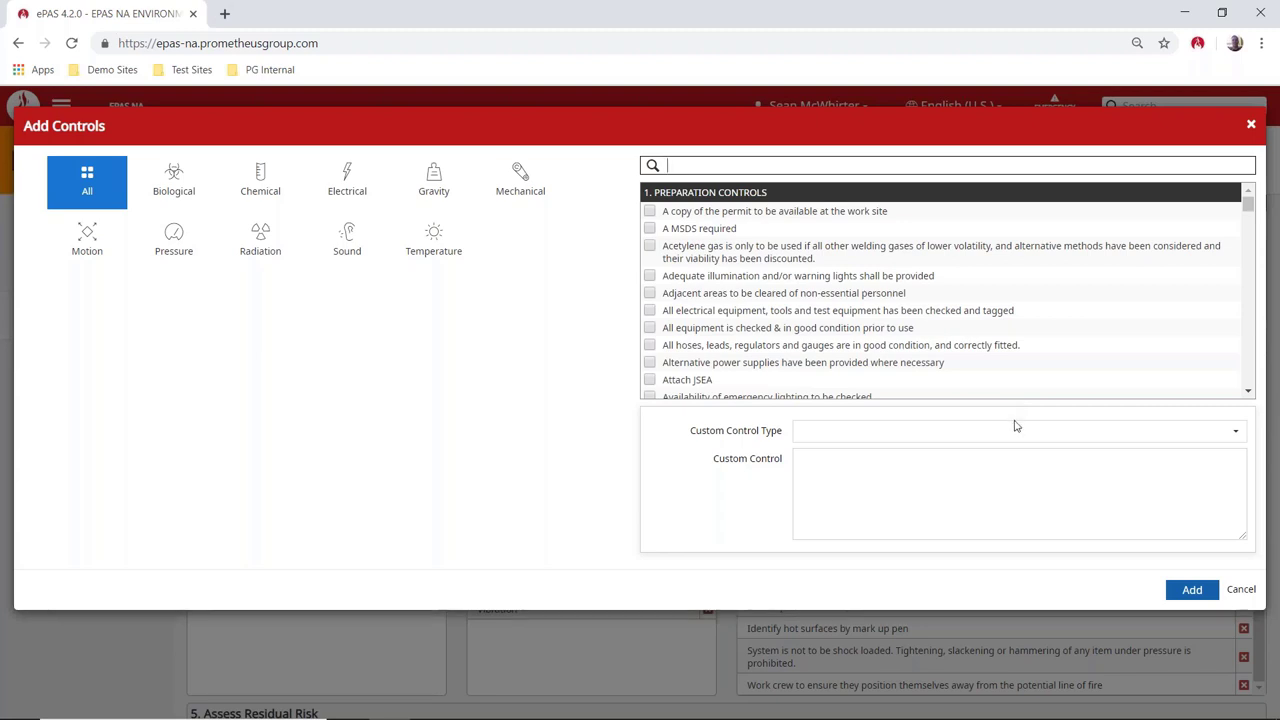
{"action": "left_click", "coordinate": [1020, 432]}
{"action": "left_click", "coordinate": [1020, 432]}
{"action": "left_click", "coordinate": [955, 468]}
{"action": "left_click", "coordinate": [938, 480]}
{"action": "type", "text": "new control"}
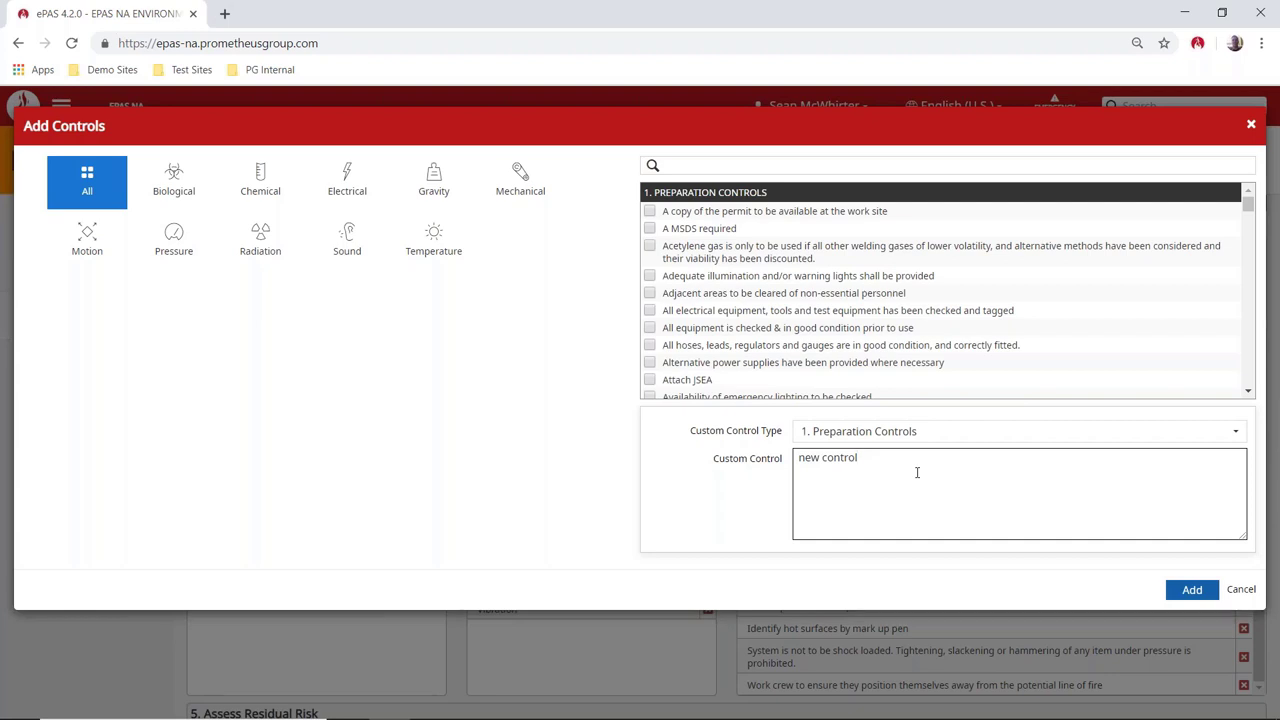
{"action": "left_click", "coordinate": [1176, 595]}
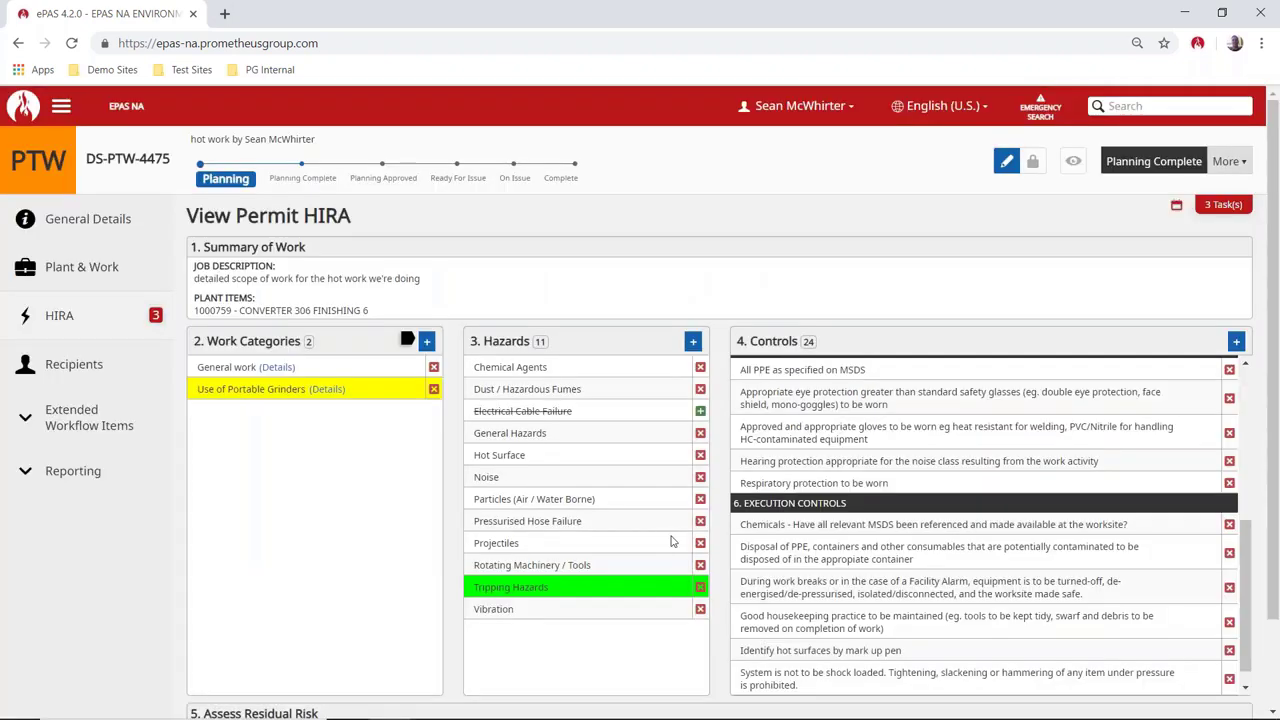
Scroll to Assess Residual Risk and bring up the Consequence level choices.
{"action": "scroll", "coordinate": [424, 617], "scroll_direction": "down", "scroll_amount": 2}
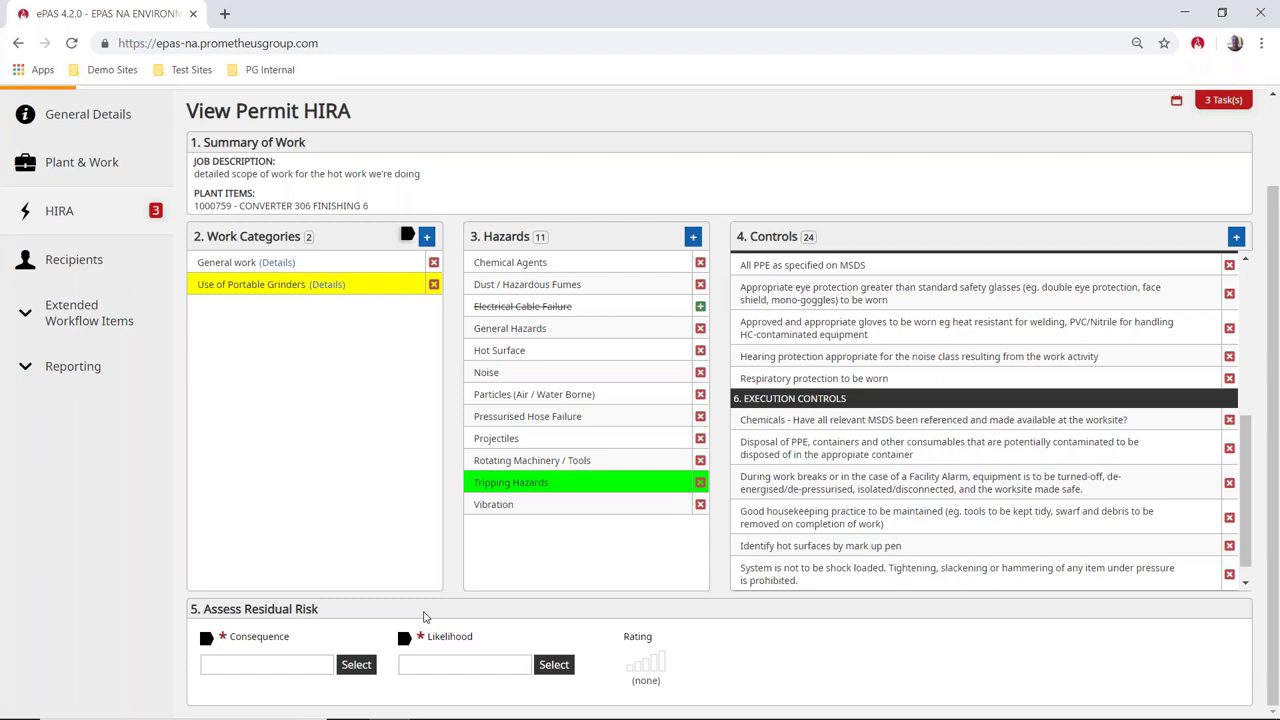
{"action": "left_click", "coordinate": [358, 666]}
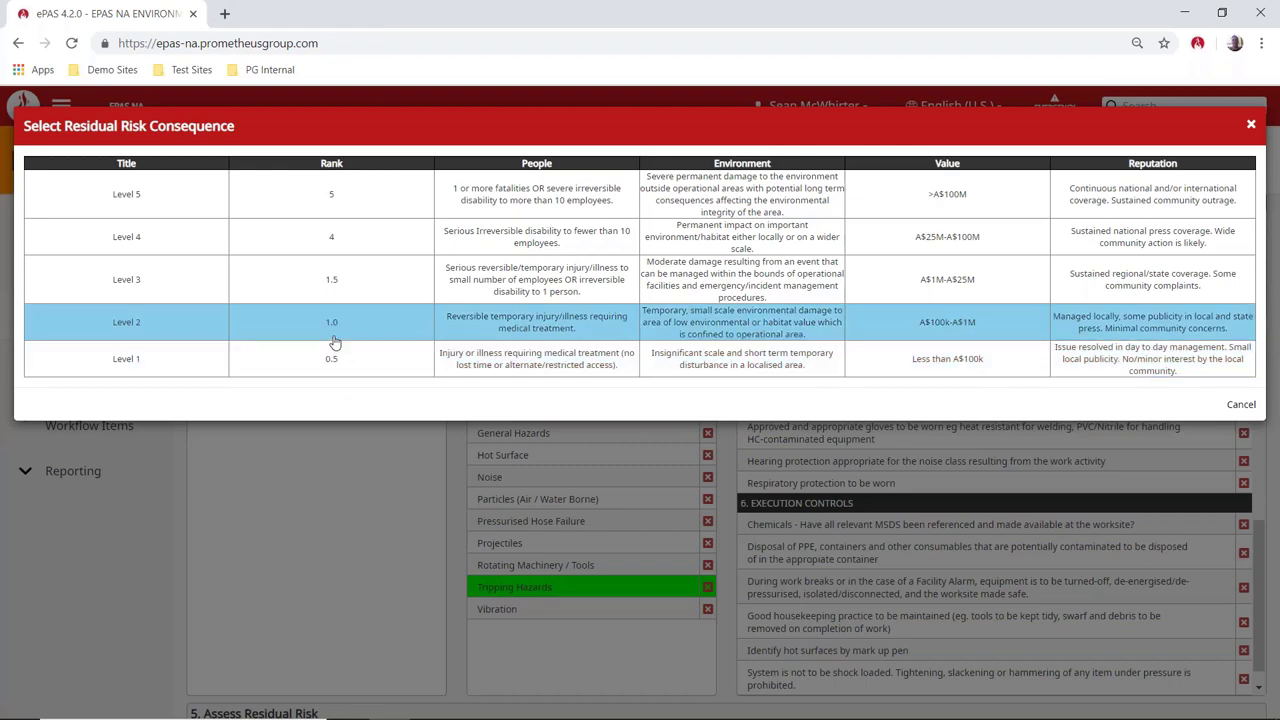
Set residual risk to consequence Level 2 and likelihood Unlikely, rated Moderate.
{"action": "left_click", "coordinate": [335, 341]}
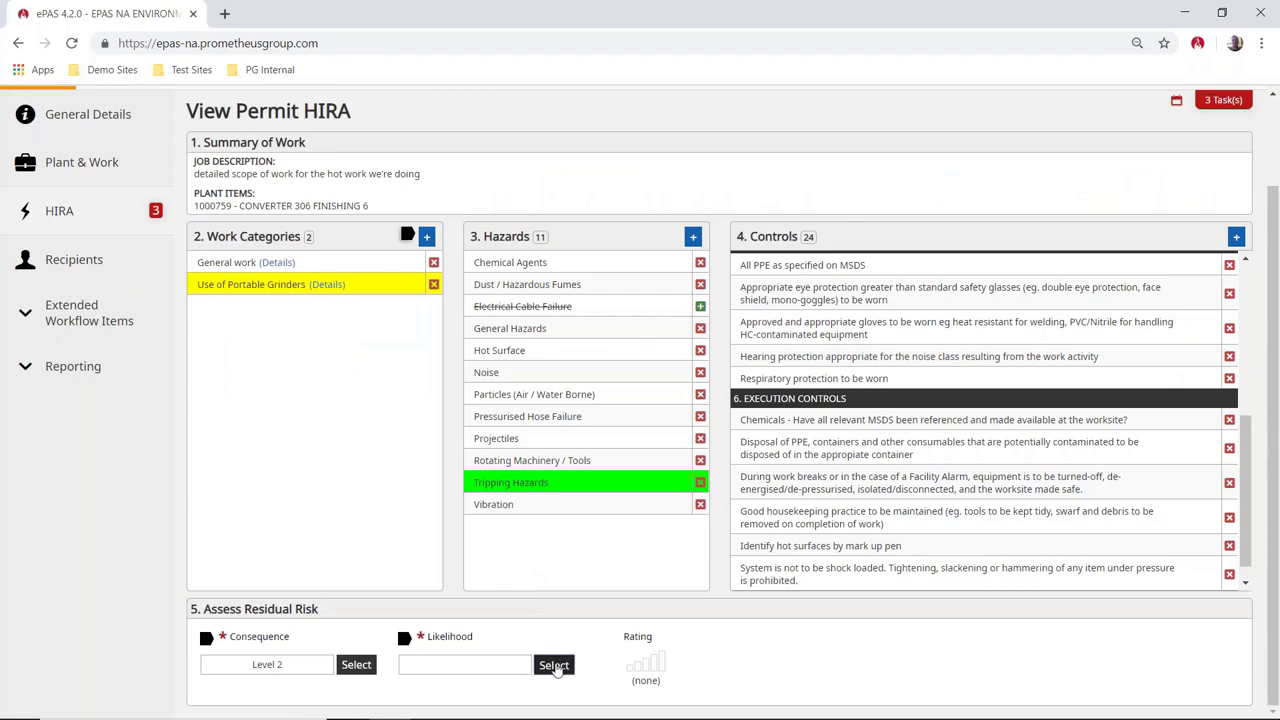
{"action": "left_click", "coordinate": [554, 666]}
{"action": "left_click", "coordinate": [375, 225]}
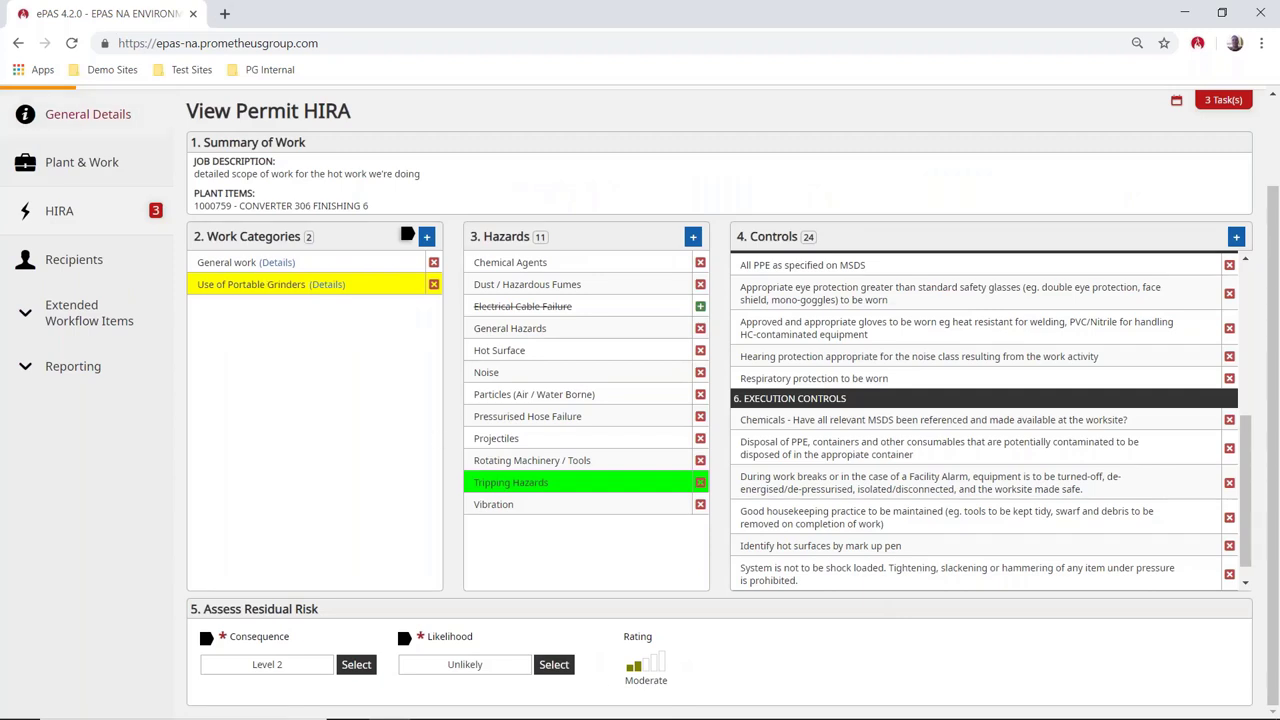
Return to the top and go to the permit's General Details page.
{"action": "scroll", "coordinate": [1000, 400], "scroll_direction": "up", "scroll_amount": 3}
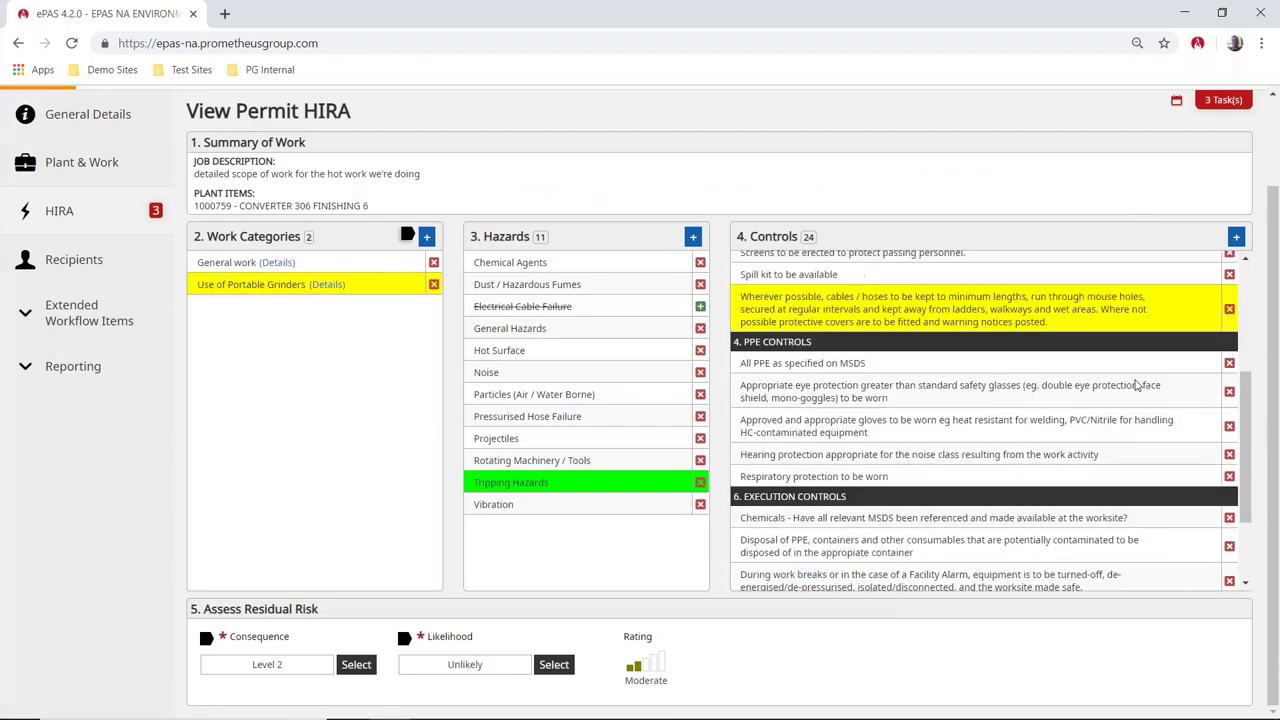
{"action": "scroll", "coordinate": [130, 236], "scroll_direction": "up", "scroll_amount": 2}
{"action": "left_click", "coordinate": [130, 236]}
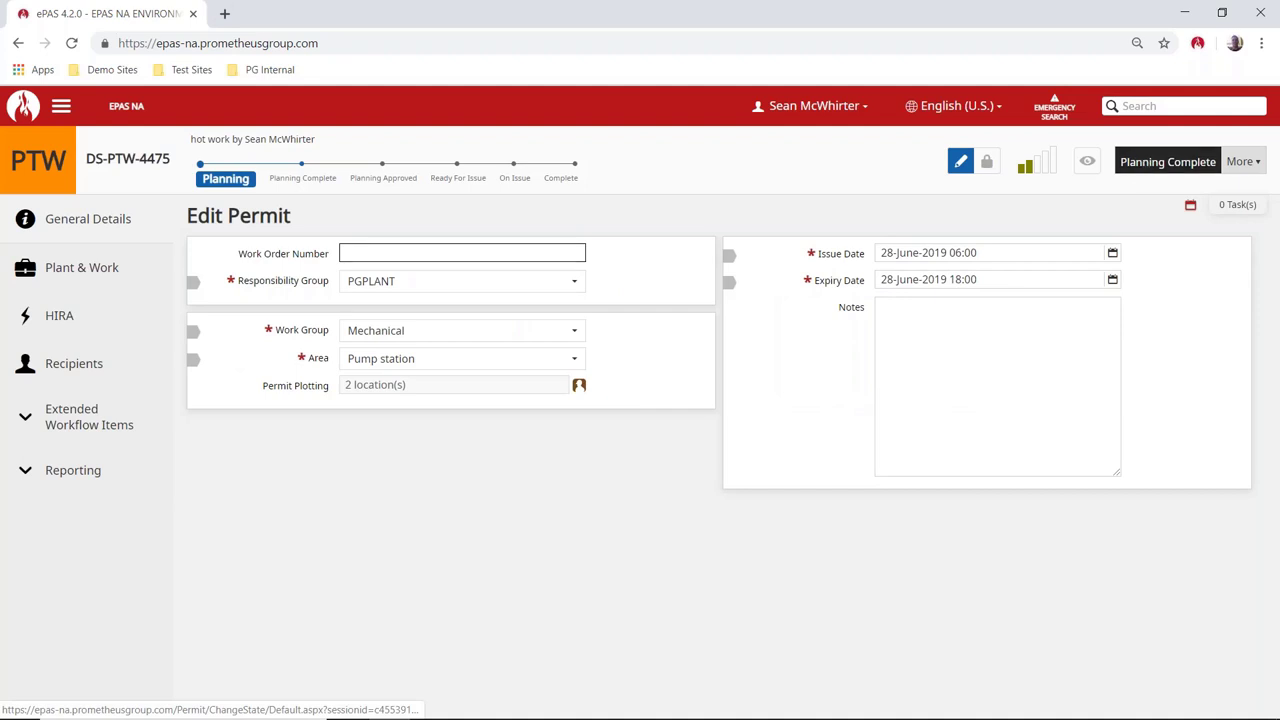
Set the permit to Planning Complete, then show the 'Approvals, Hand-offs and Expansion' slide.
{"action": "left_click", "coordinate": [302, 177]}
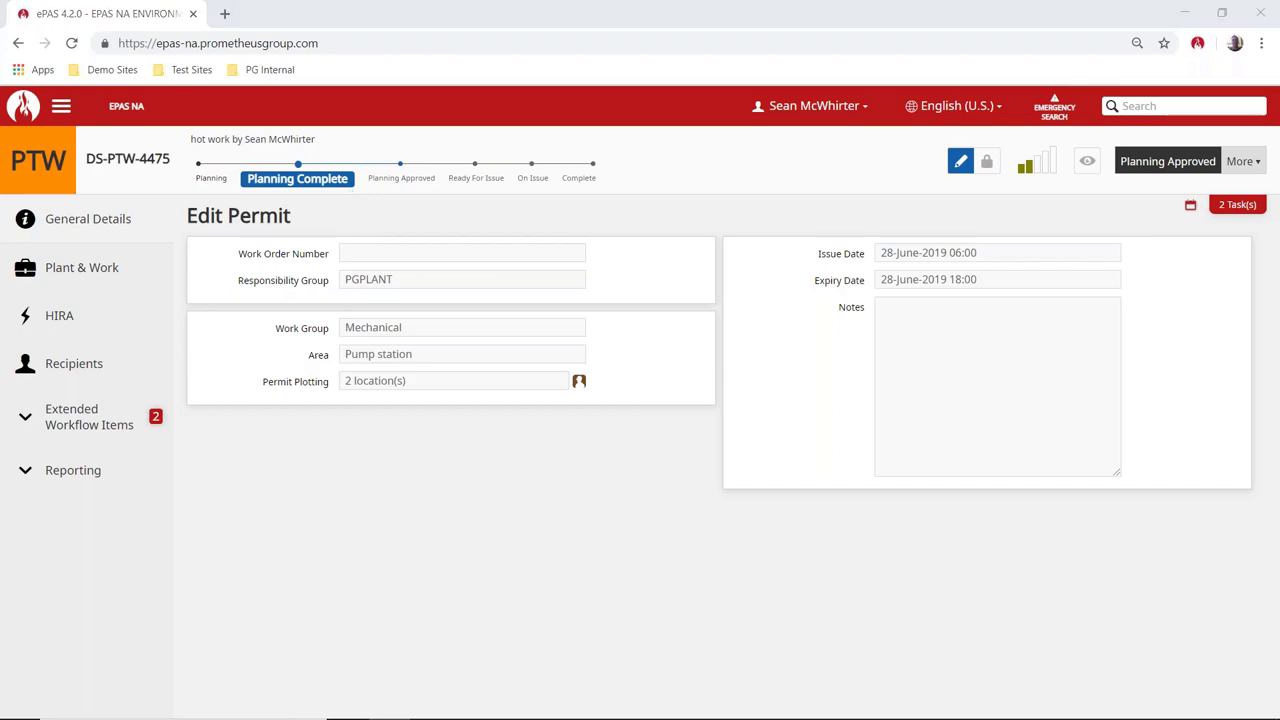
{"action": "key", "text": "alt+Tab"}
{"action": "key", "text": "Right"}
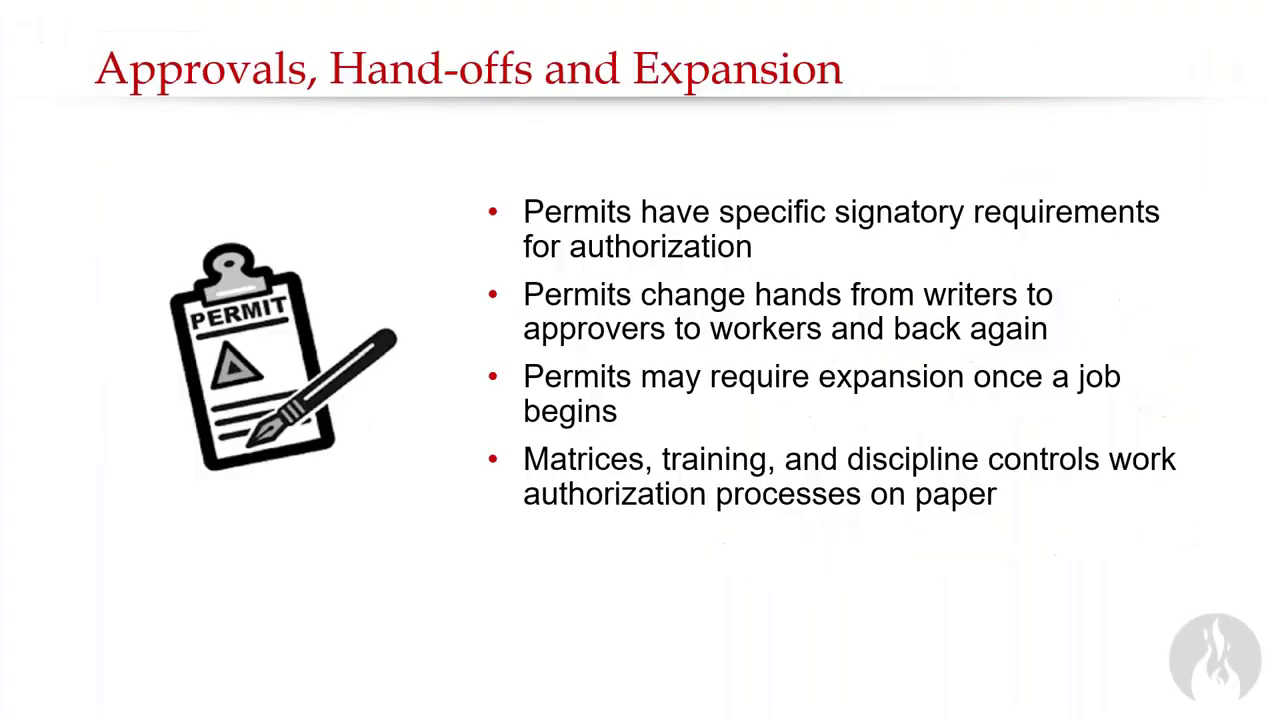
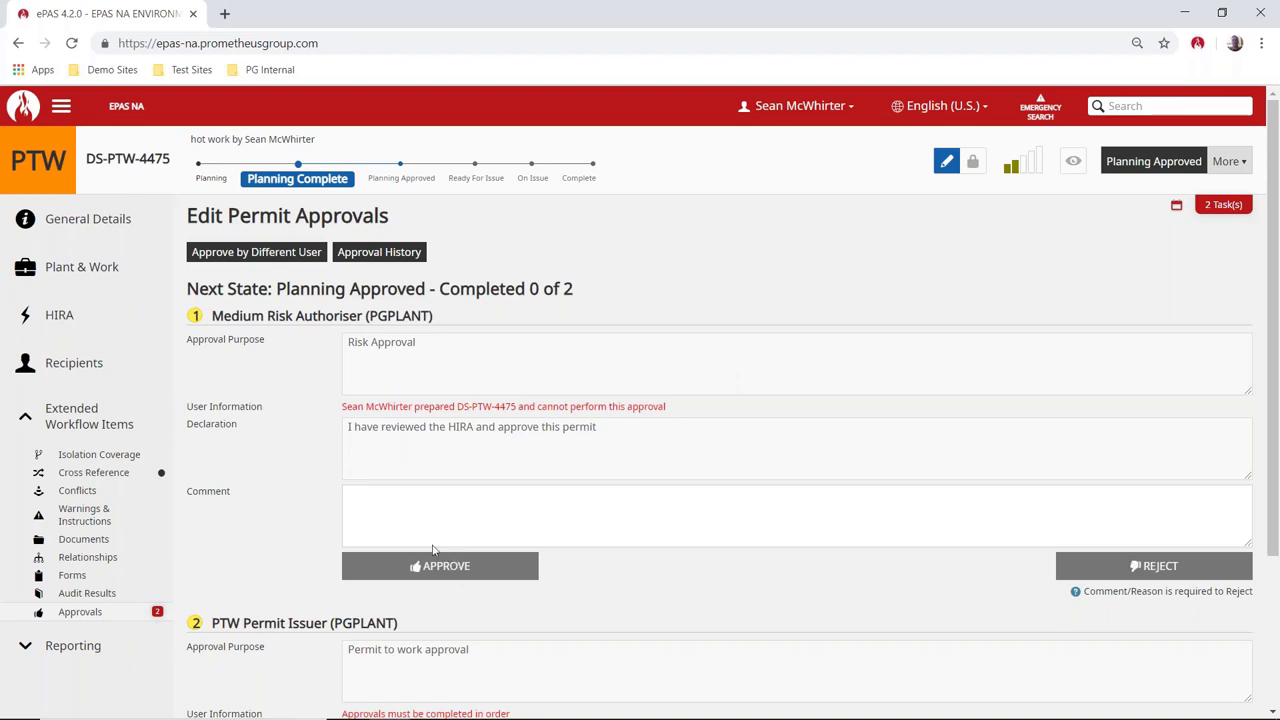
Approve the Medium Risk Authoriser step as a different user after verifying that user's username and password.
{"action": "left_click", "coordinate": [272, 256]}
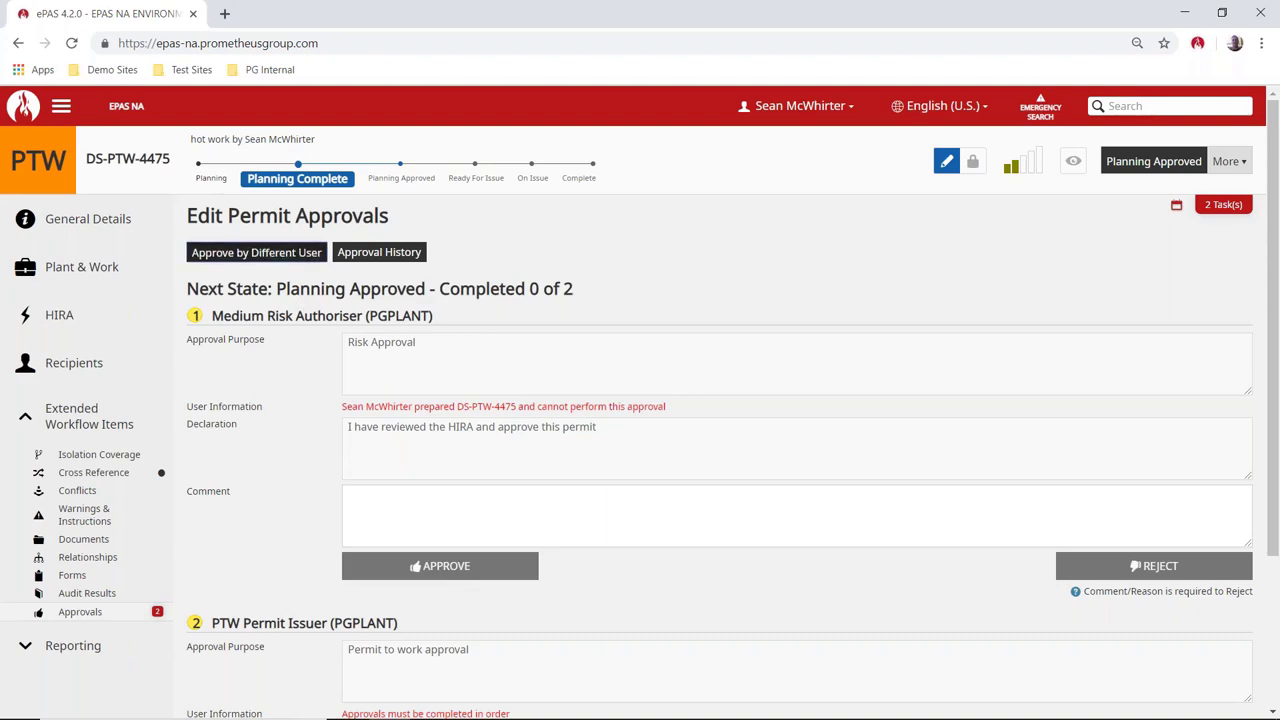
{"action": "key", "text": "Tab"}
{"action": "type", "text": "***"}
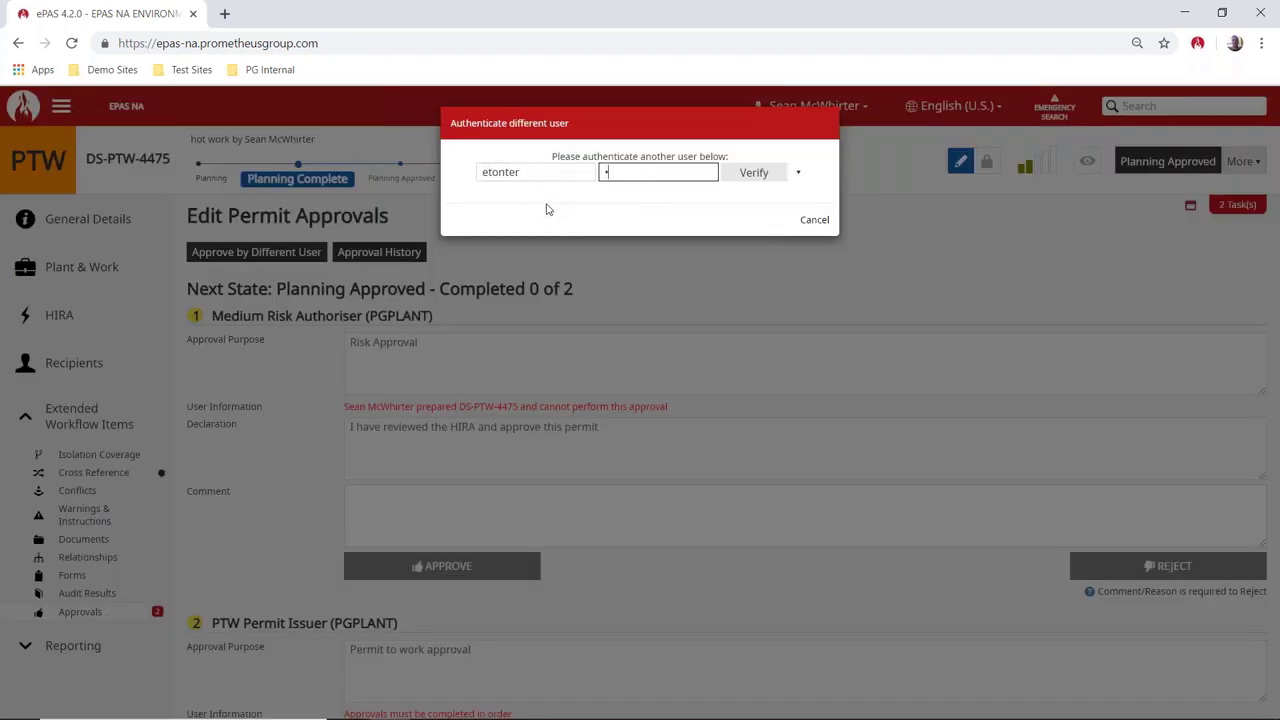
{"action": "key", "text": "Return"}
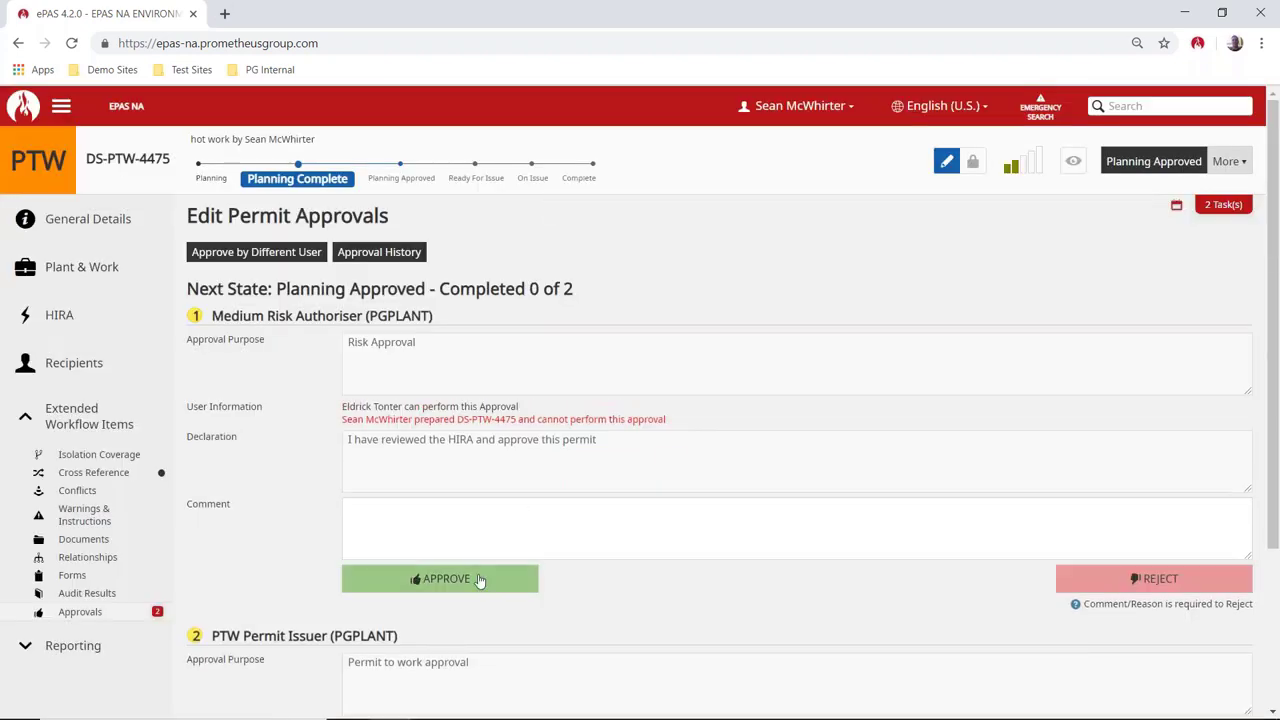
{"action": "left_click", "coordinate": [482, 581]}
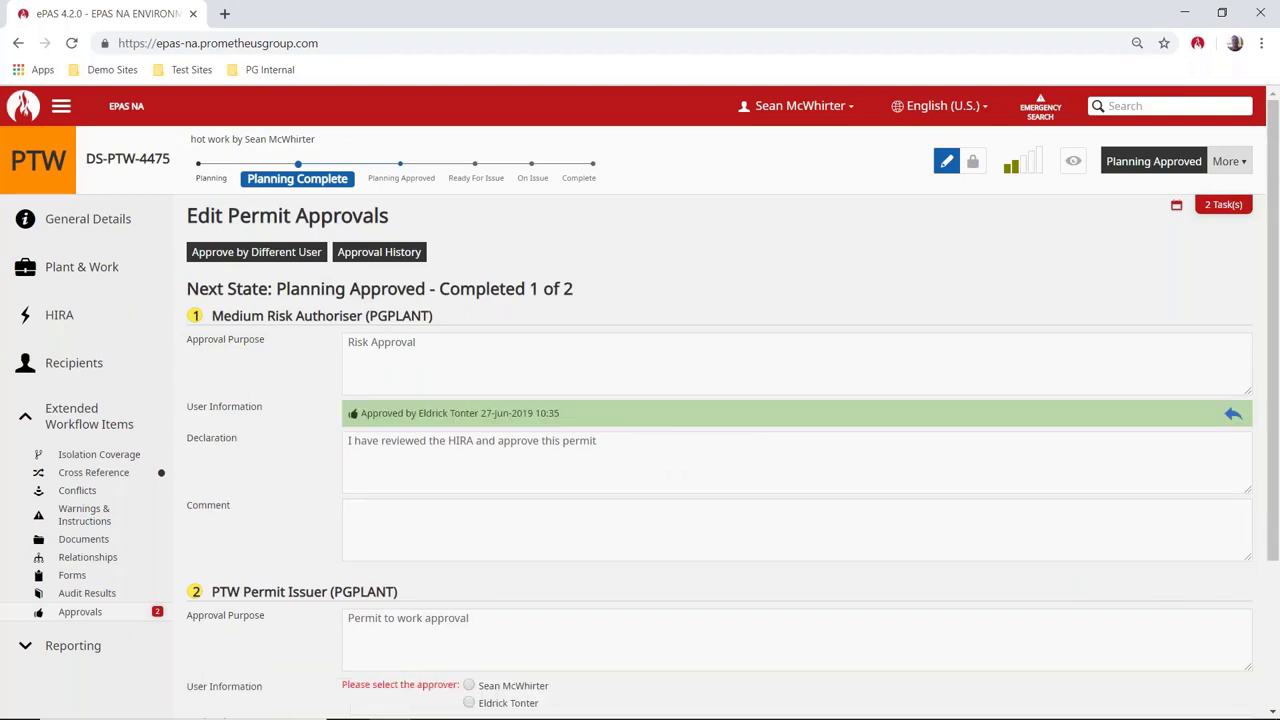
{"action": "scroll", "coordinate": [491, 548], "scroll_direction": "down", "scroll_amount": 1}
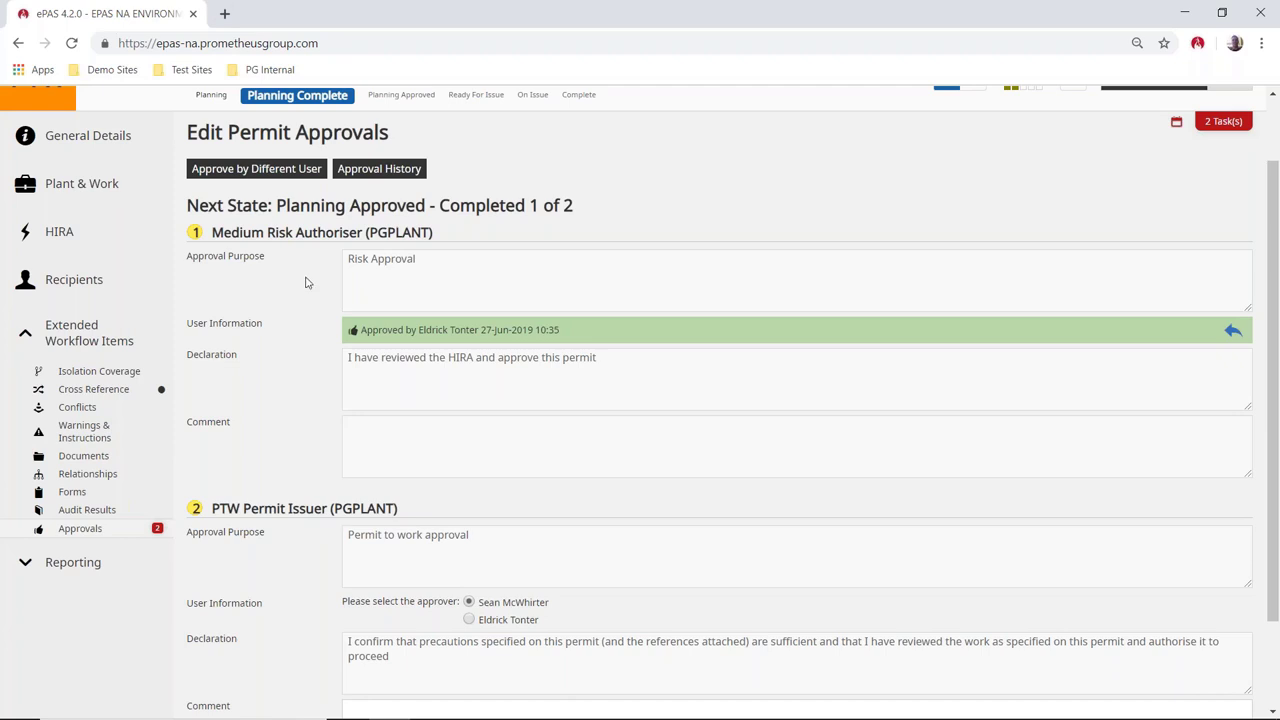
{"action": "scroll", "coordinate": [372, 366], "scroll_direction": "down", "scroll_amount": 2}
Approve the PTW Permit Issuer step on permit DS-PTW-4475.
{"action": "left_click", "coordinate": [400, 663]}
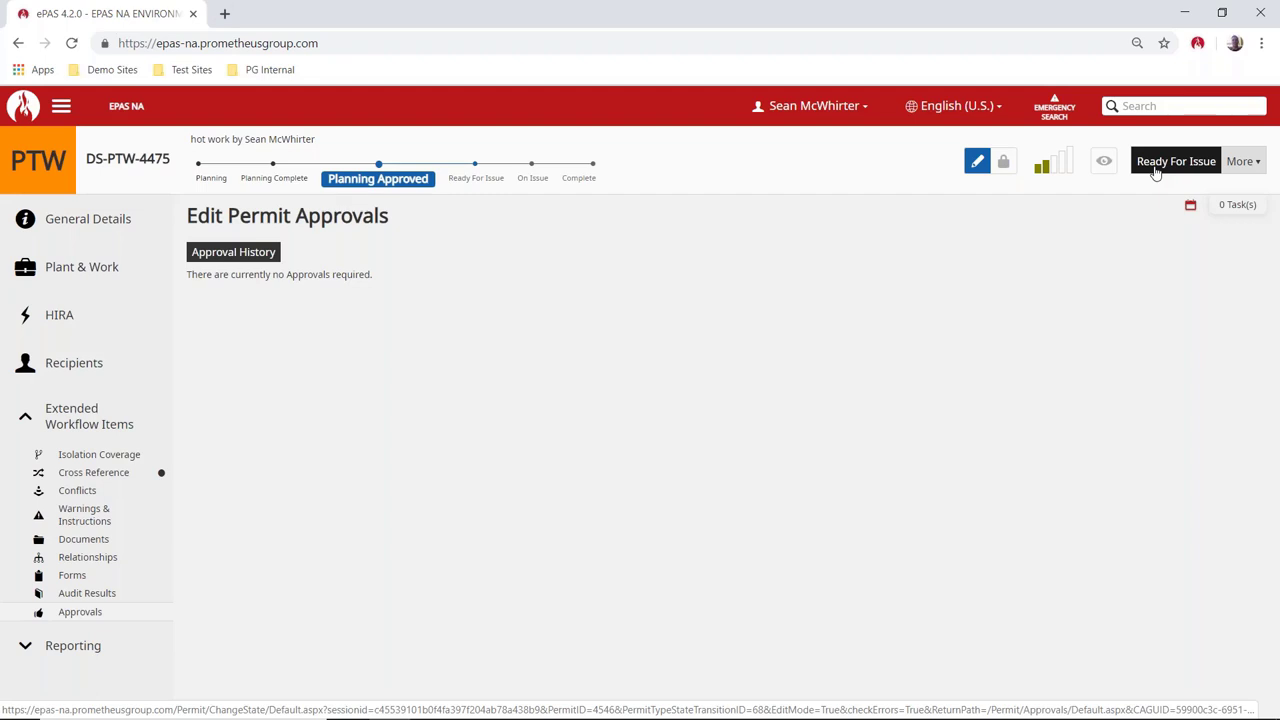
Advance DS-PTW-4475 to Ready For Issue from the permit header.
{"action": "left_click", "coordinate": [1155, 168]}
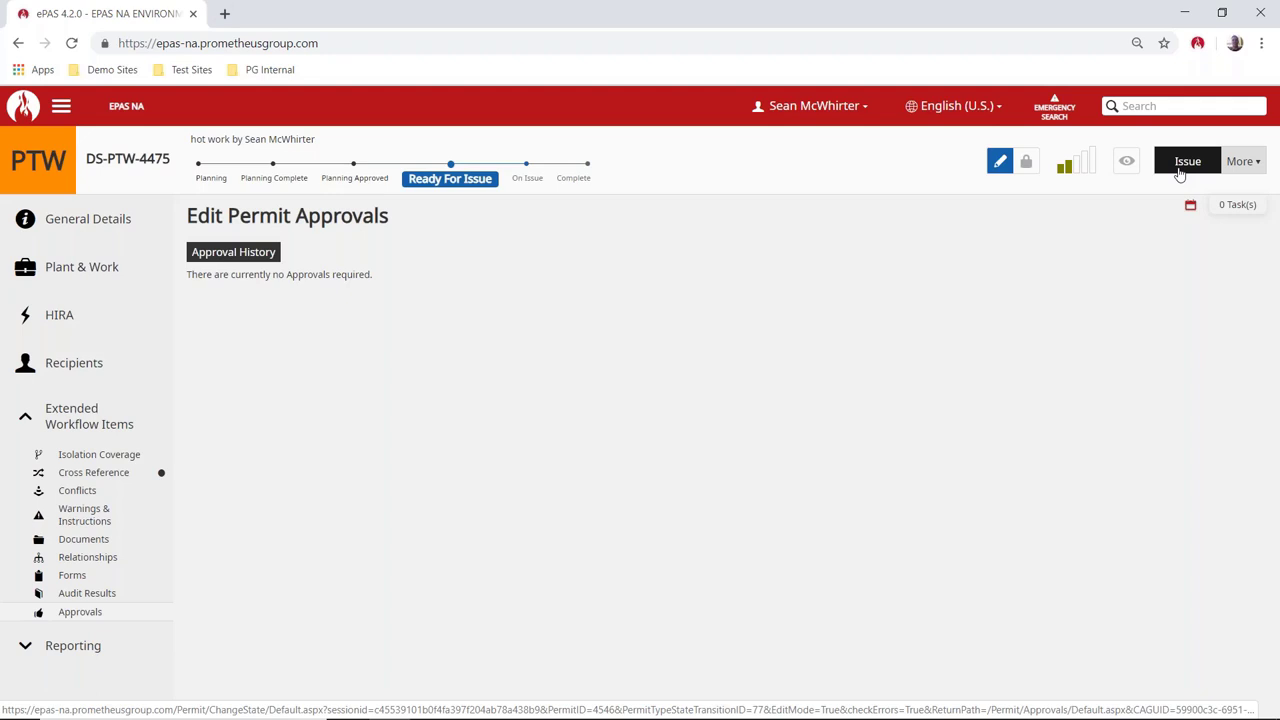
Issue DS-PTW-4475, bringing up the conflict warning against DS-PTW-4388.
{"action": "left_click", "coordinate": [1181, 172]}
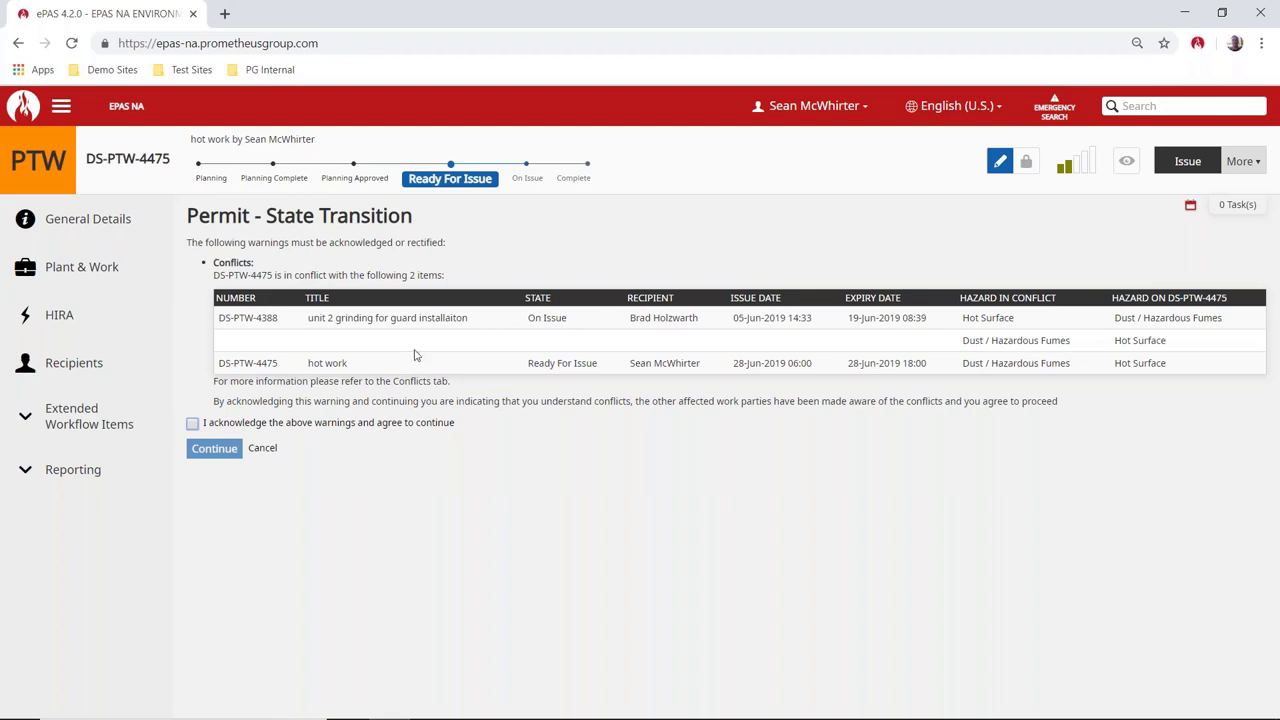
Acknowledge the conflict warnings and continue to Recipient Authorisation.
{"action": "left_click", "coordinate": [193, 426]}
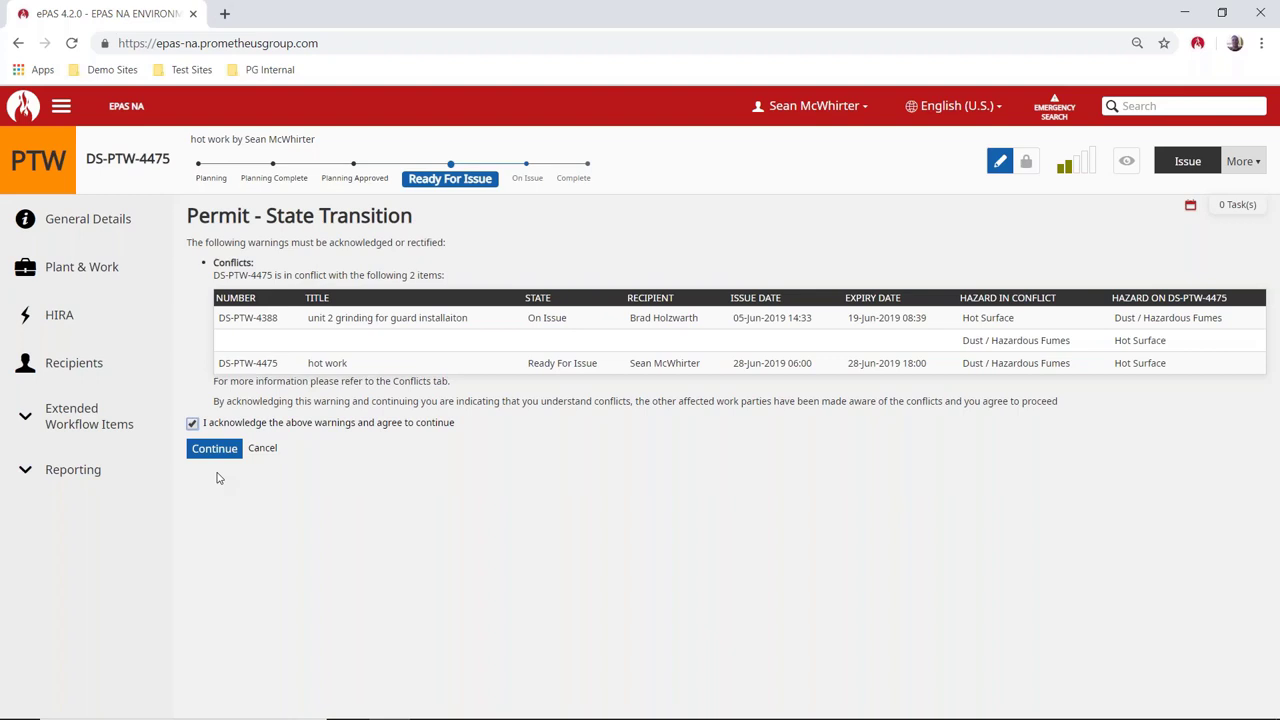
{"action": "left_click", "coordinate": [221, 454]}
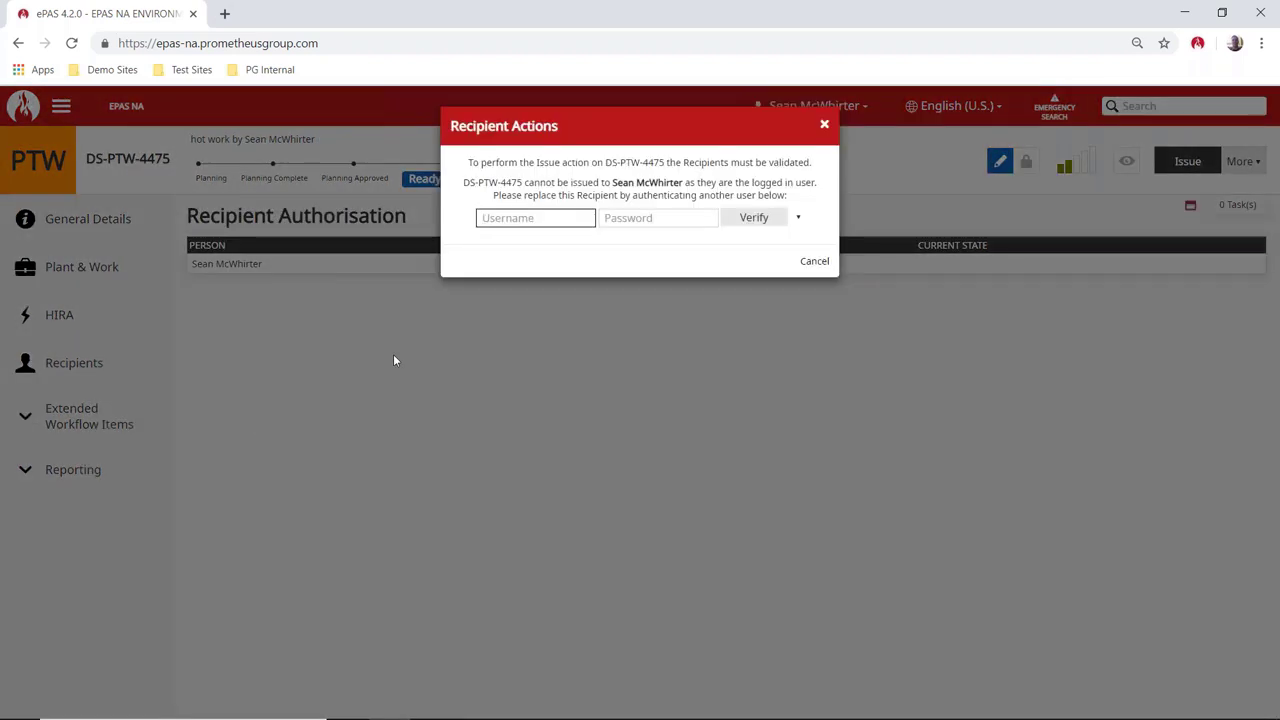
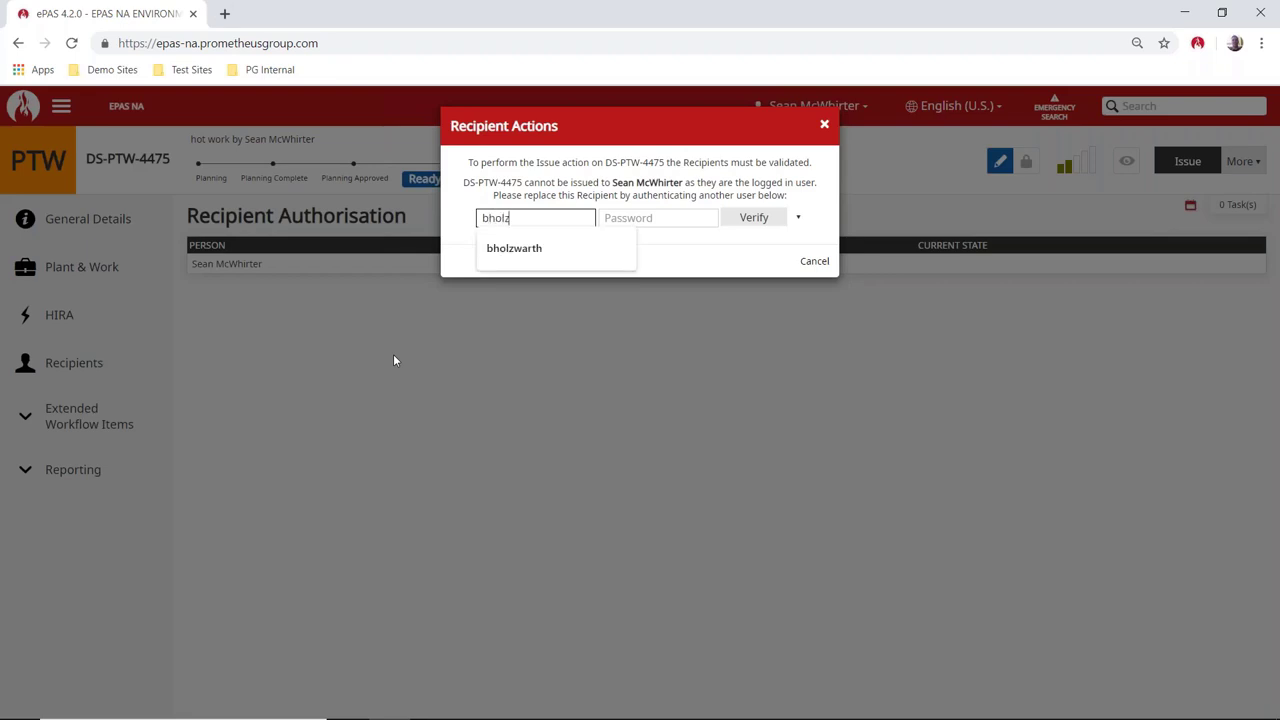
Verify the substitute recipient's username and password, then replace the original recipient with them.
{"action": "key", "text": "Tab"}
{"action": "type", "text": "*******"}
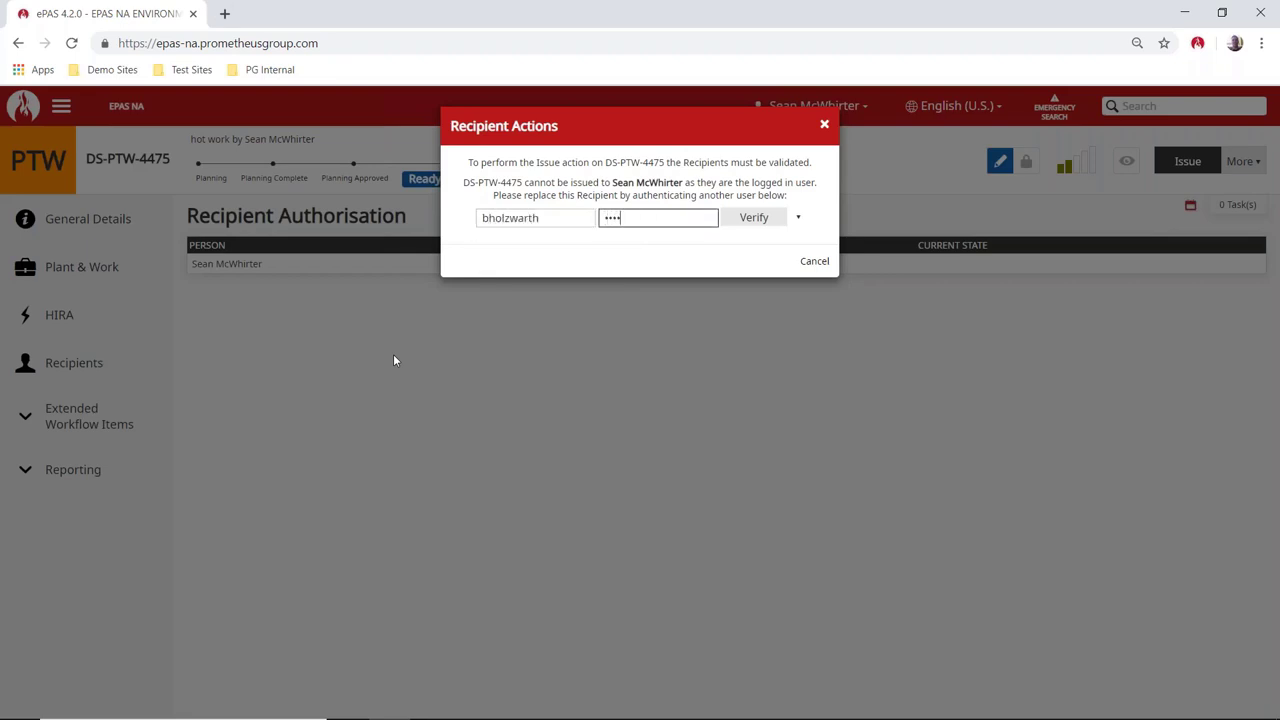
{"action": "type", "text": "*"}
{"action": "key", "text": "Return"}
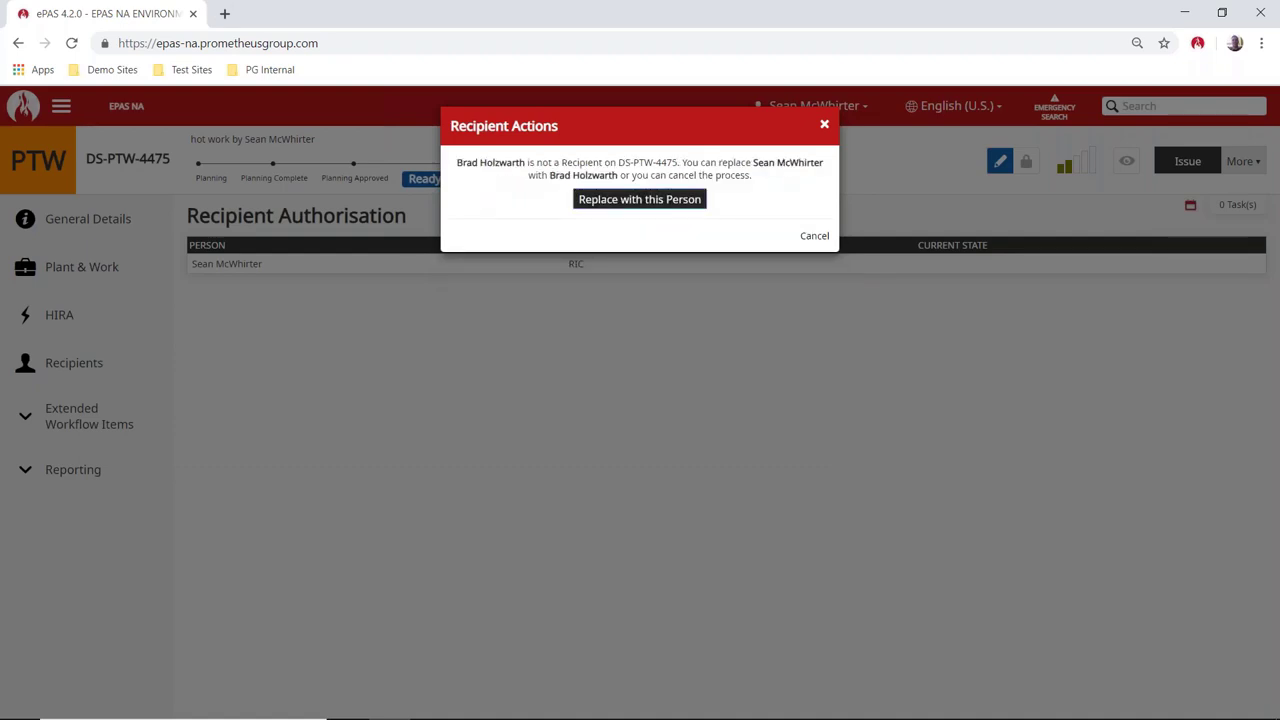
{"action": "left_click", "coordinate": [636, 200]}
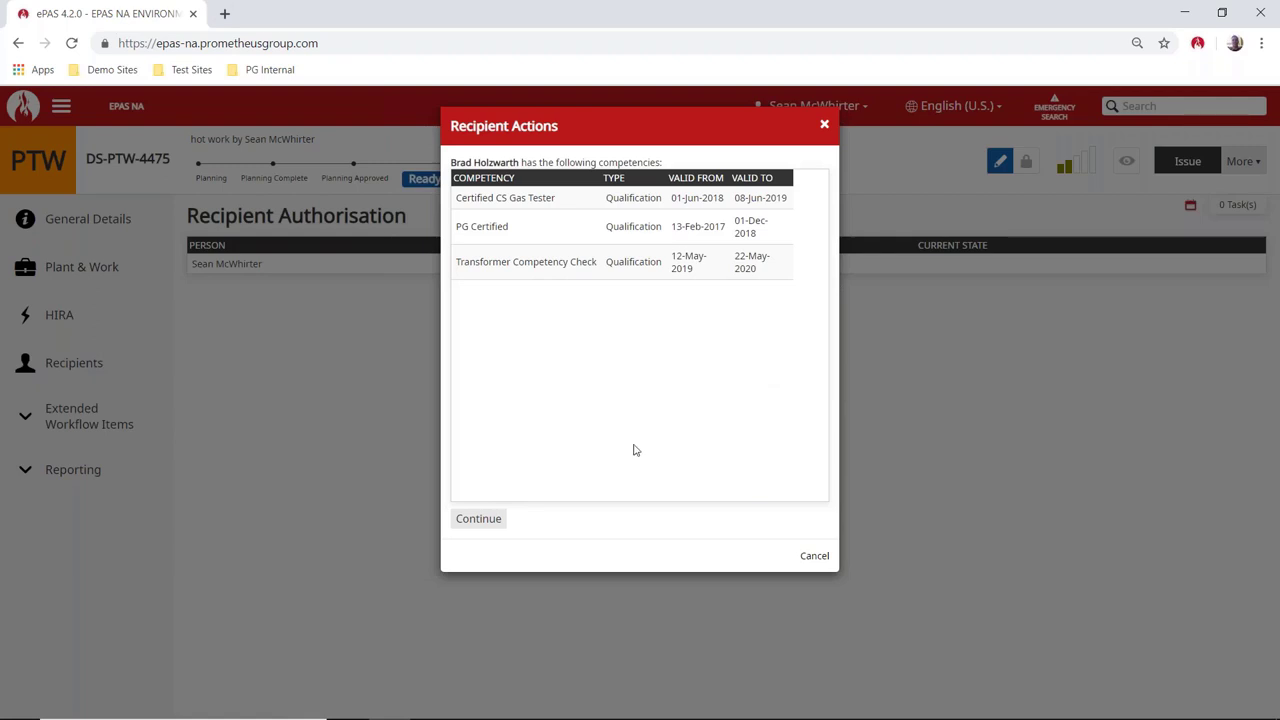
Accept the new recipient's three competencies and confirm 1 Signature Sheet.
{"action": "left_click", "coordinate": [480, 520]}
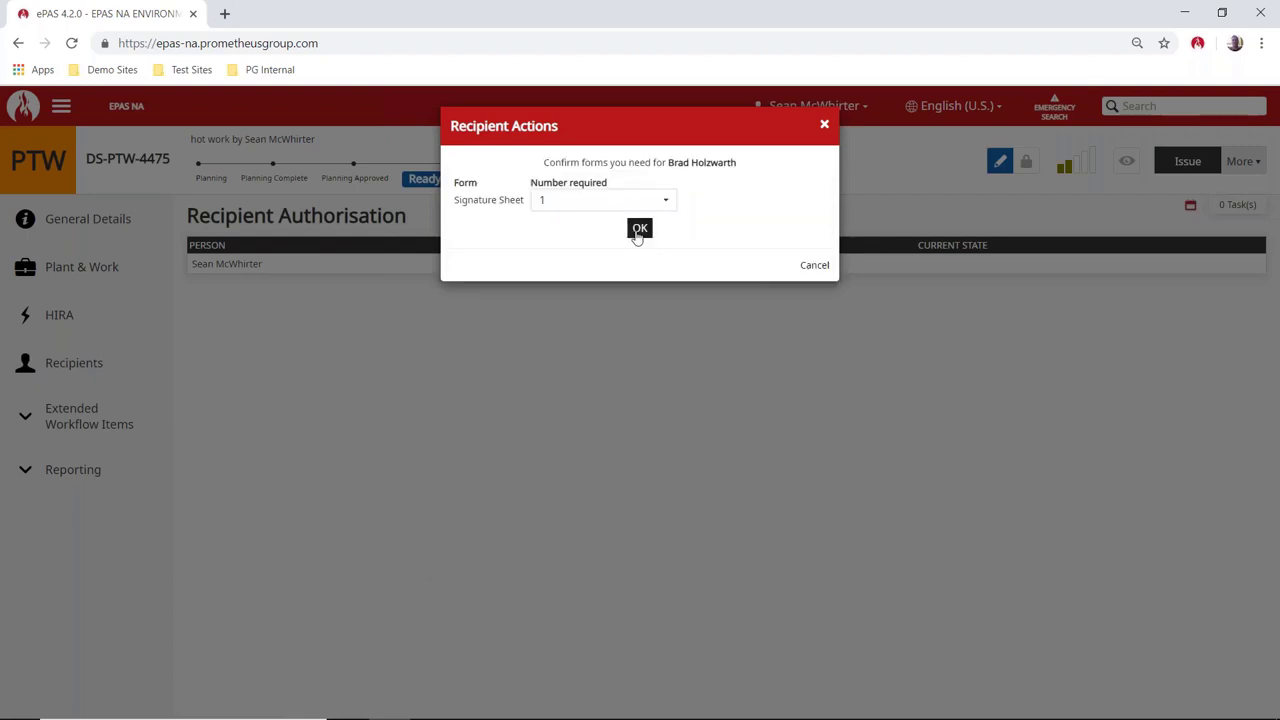
{"action": "left_click", "coordinate": [638, 229]}
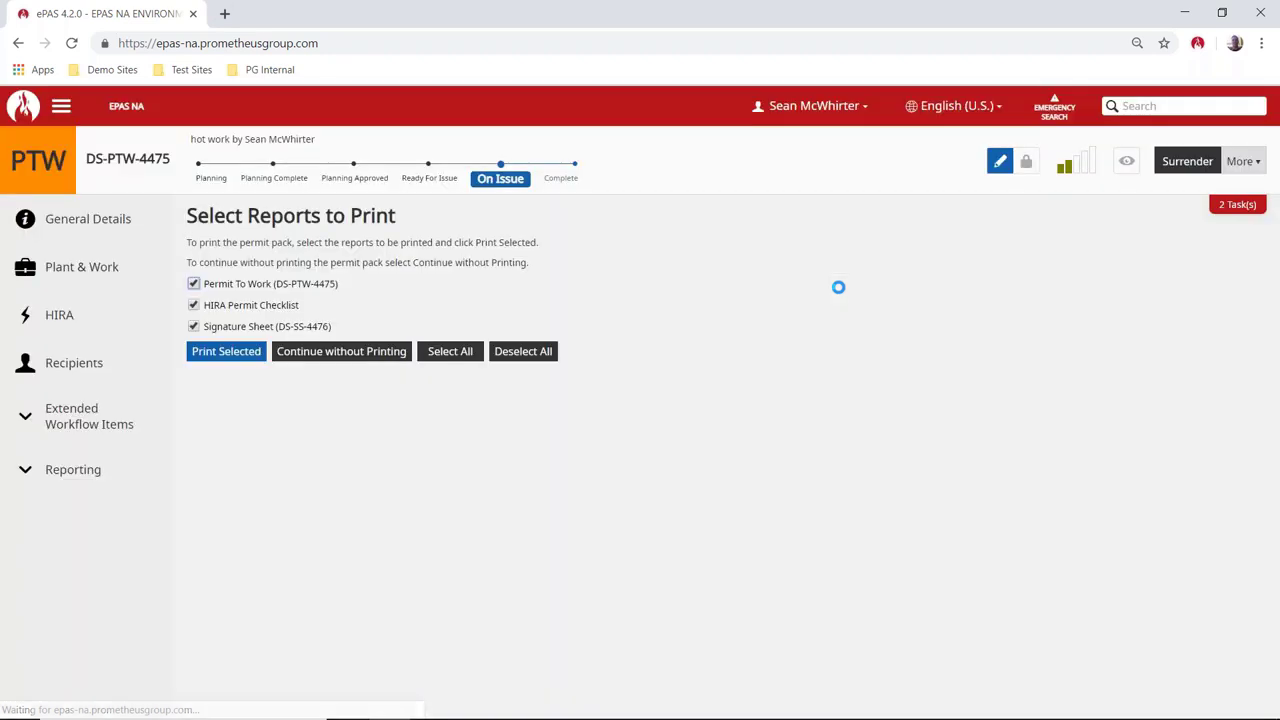
Print Permit To Work, HIRA Permit Checklist and Signature Sheet as selected reports.
{"action": "left_click", "coordinate": [251, 358]}
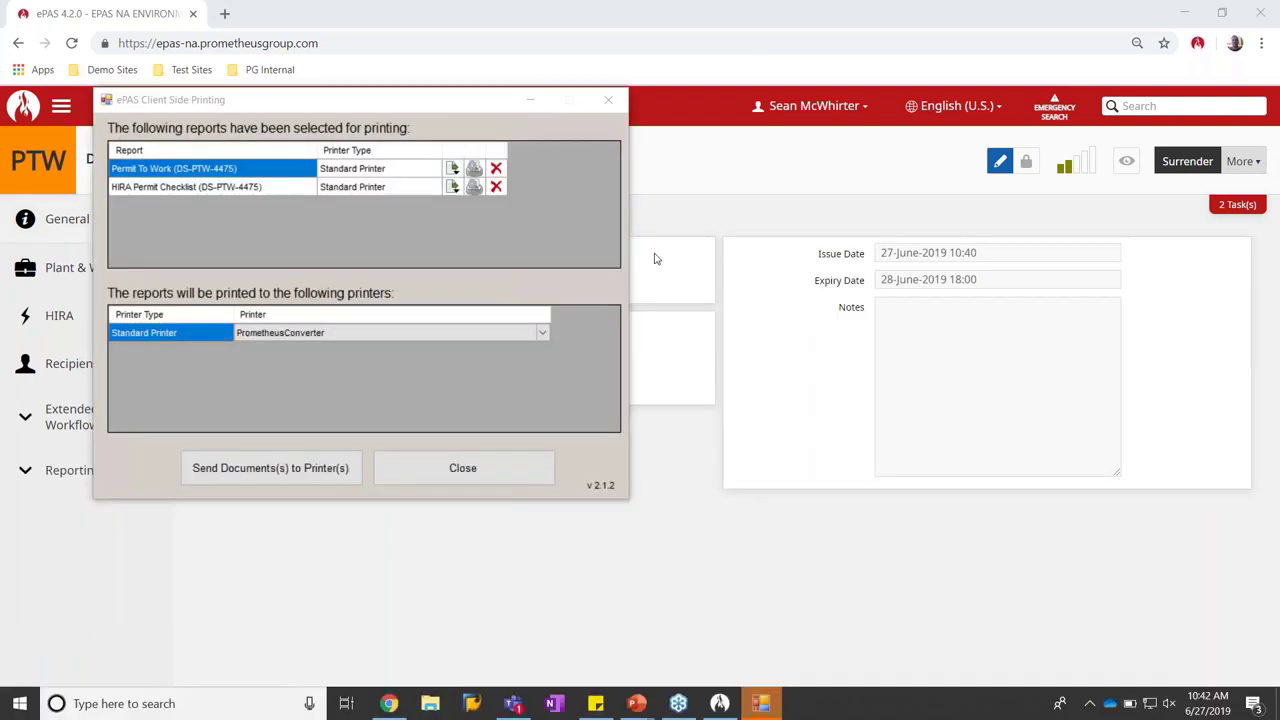
Preview the Permit To Work report for DS-PTW-4475 as a PDF.
{"action": "left_click", "coordinate": [474, 170]}
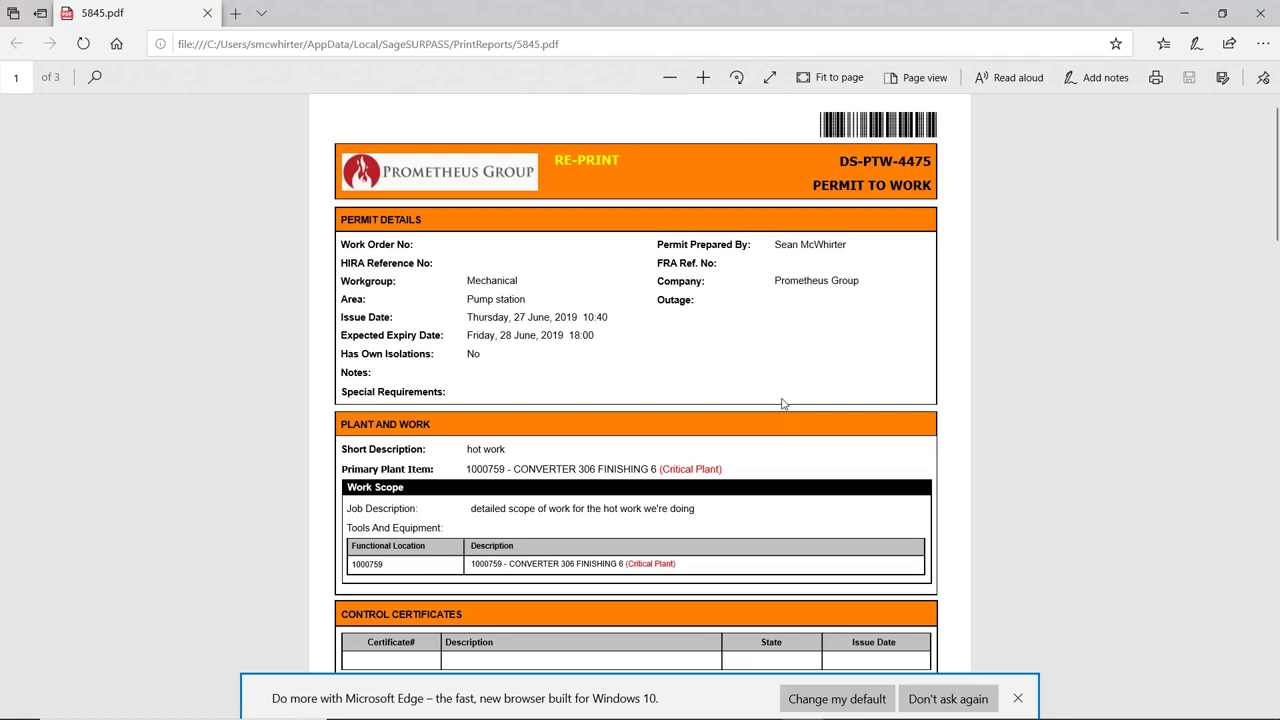
Review pages 1–2 of 5845.pdf in Edge, then close the viewer.
{"action": "scroll", "coordinate": [782, 405], "scroll_direction": "down", "scroll_amount": 4}
{"action": "scroll", "coordinate": [783, 404], "scroll_direction": "down", "scroll_amount": 3}
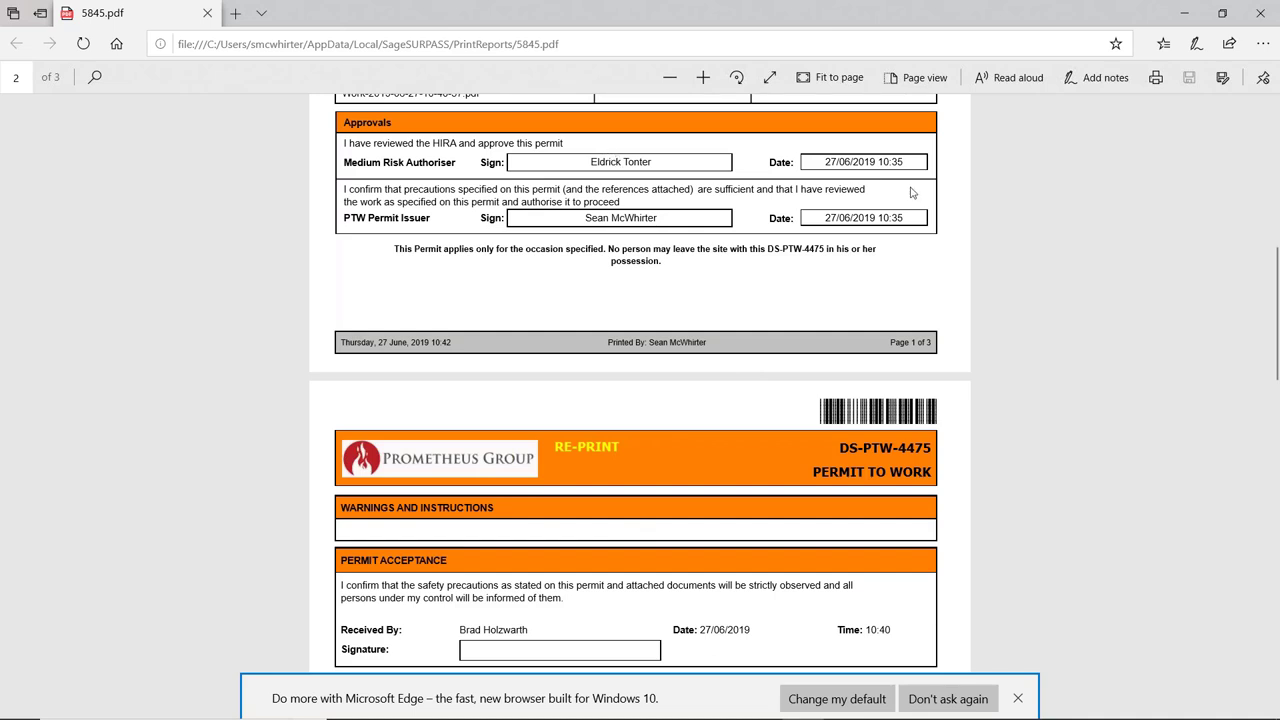
{"action": "scroll", "coordinate": [800, 370], "scroll_direction": "down", "scroll_amount": 3}
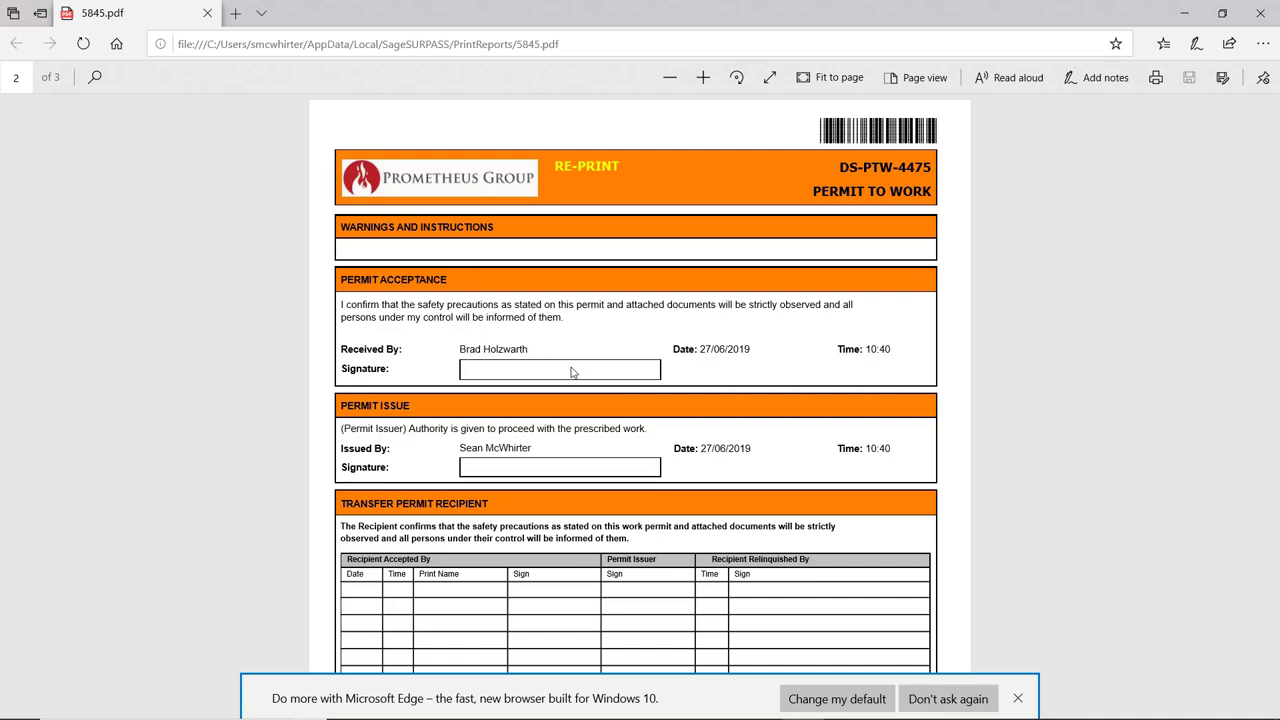
{"action": "left_click", "coordinate": [1261, 12]}
Close the client-side printing window and start modifying permit DS-PTW-4475.
{"action": "left_click", "coordinate": [608, 99]}
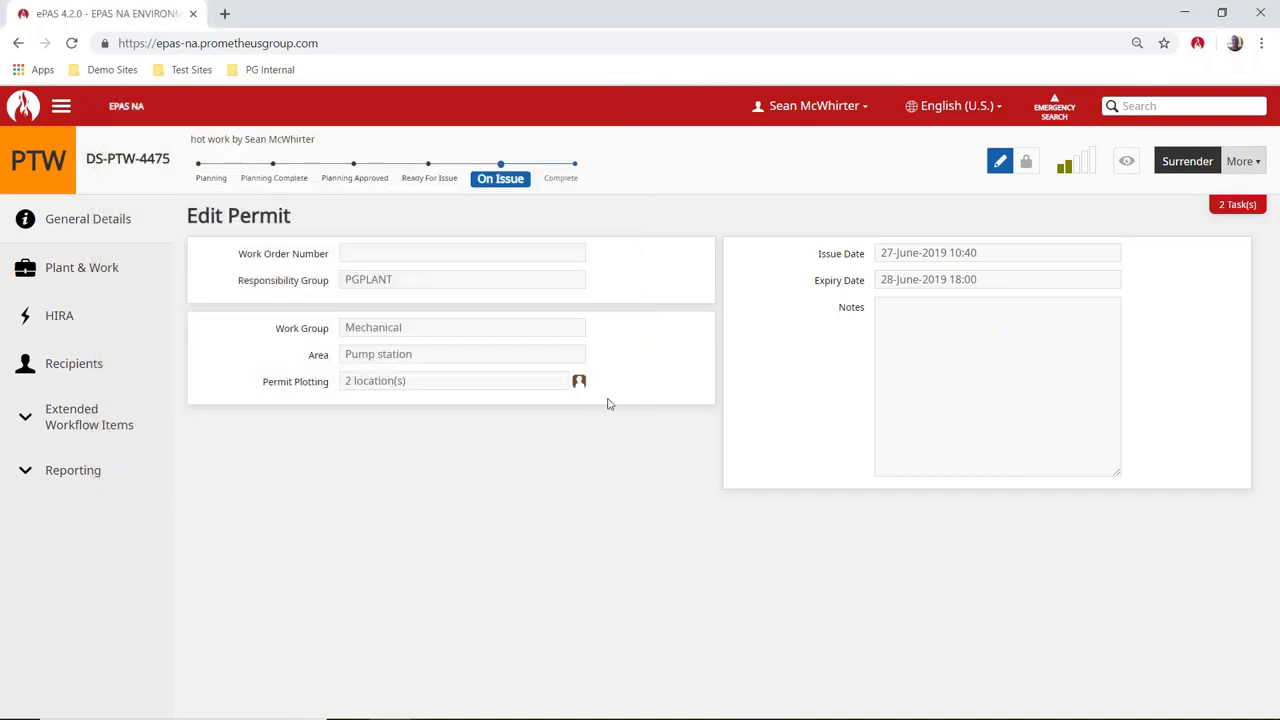
{"action": "left_click", "coordinate": [1238, 161]}
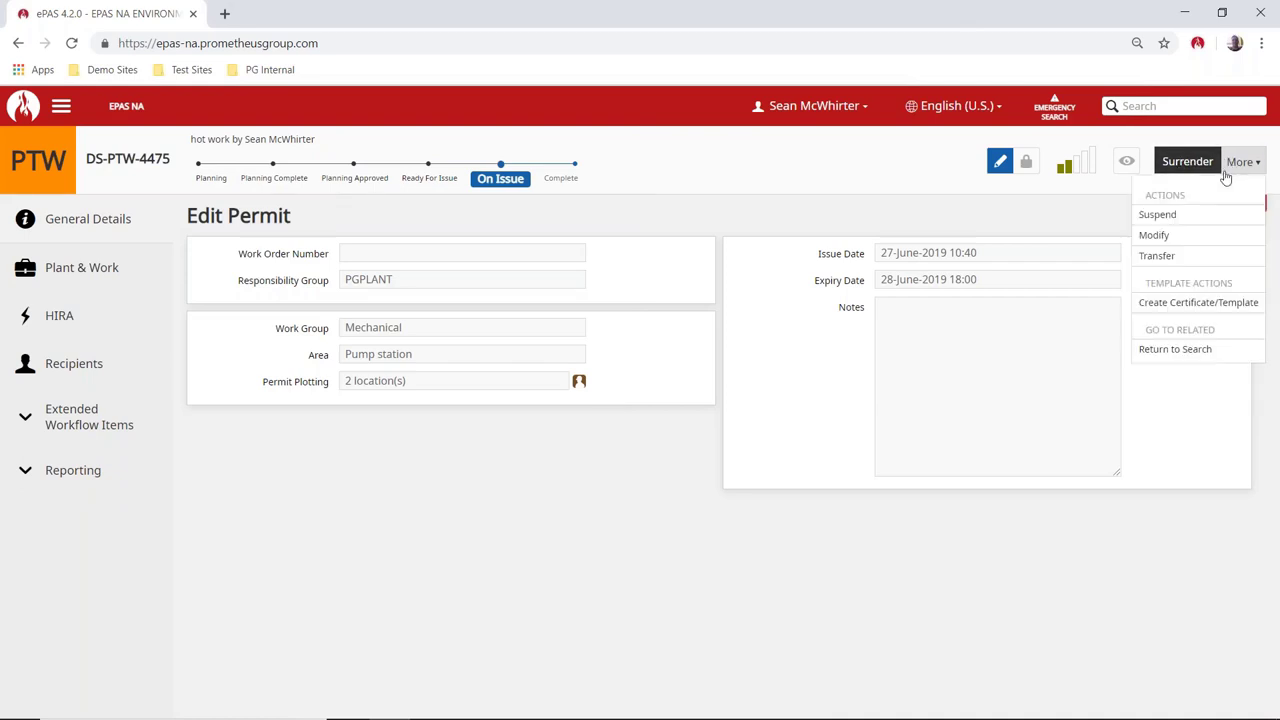
{"action": "left_click", "coordinate": [1161, 245]}
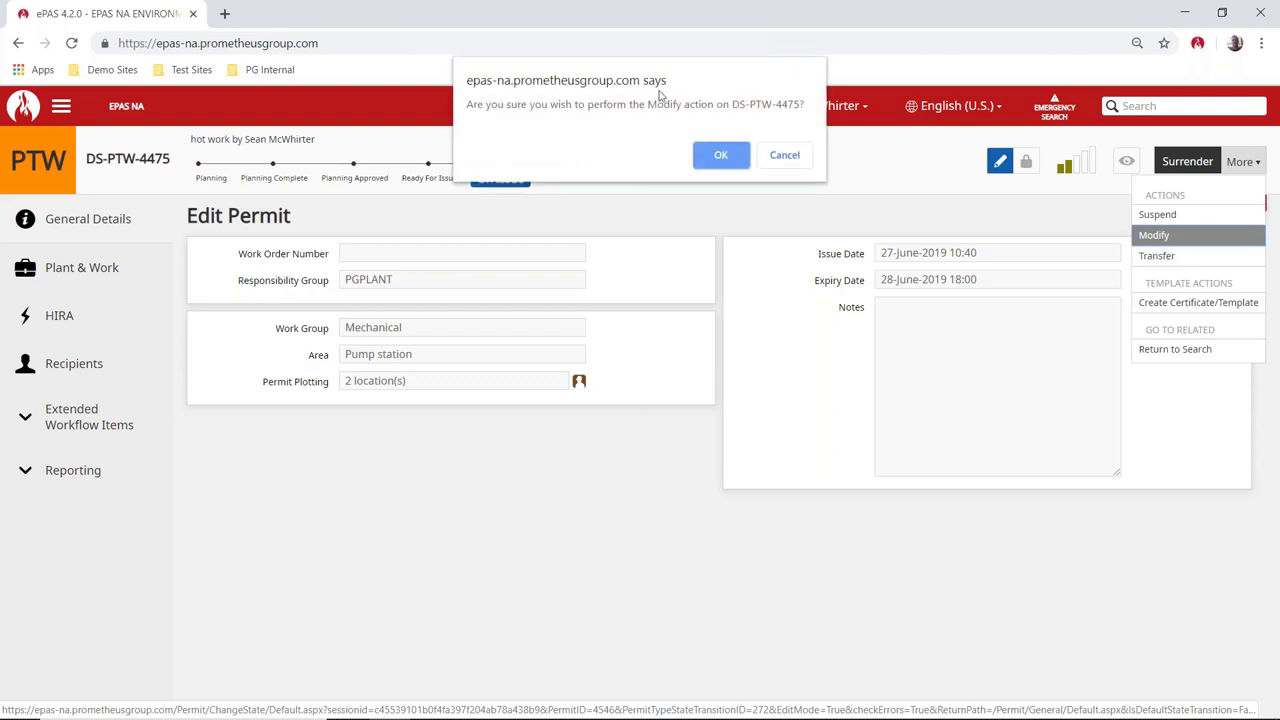
{"action": "left_click", "coordinate": [722, 154]}
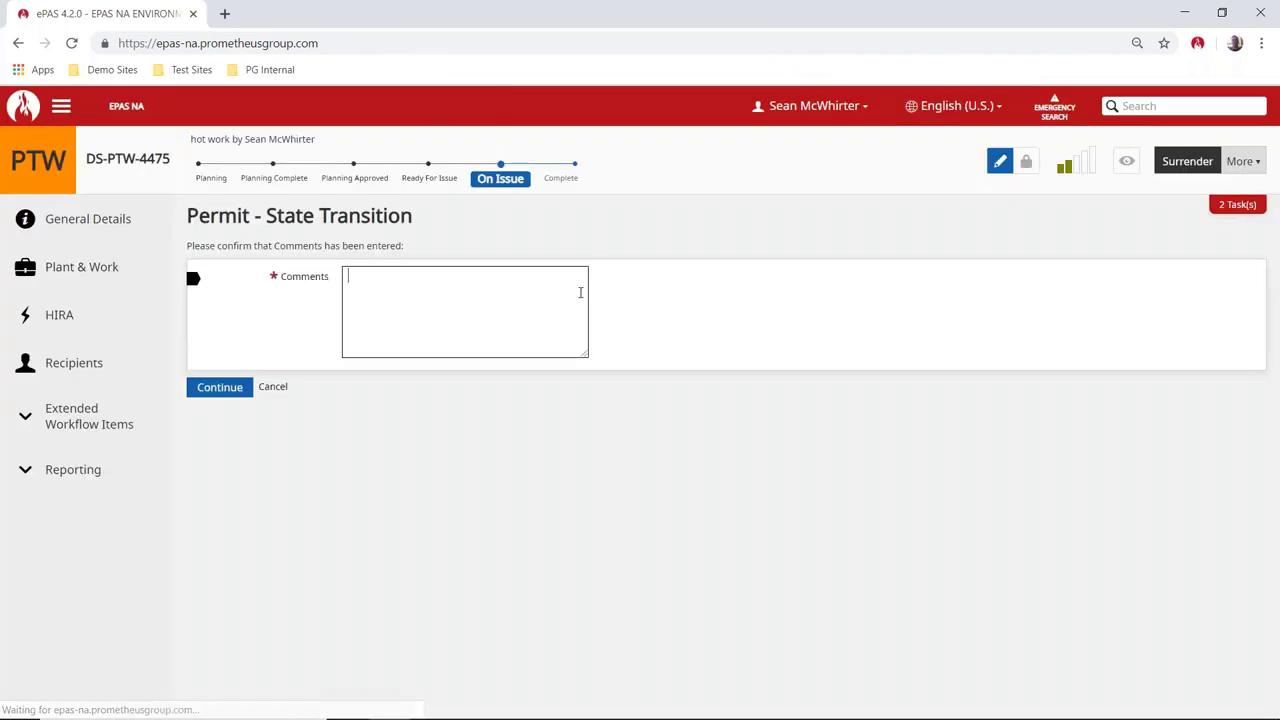
Enter the revision comment 'new revision for scope' to create revision 1 in Planning.
{"action": "type", "text": "new revision for"}
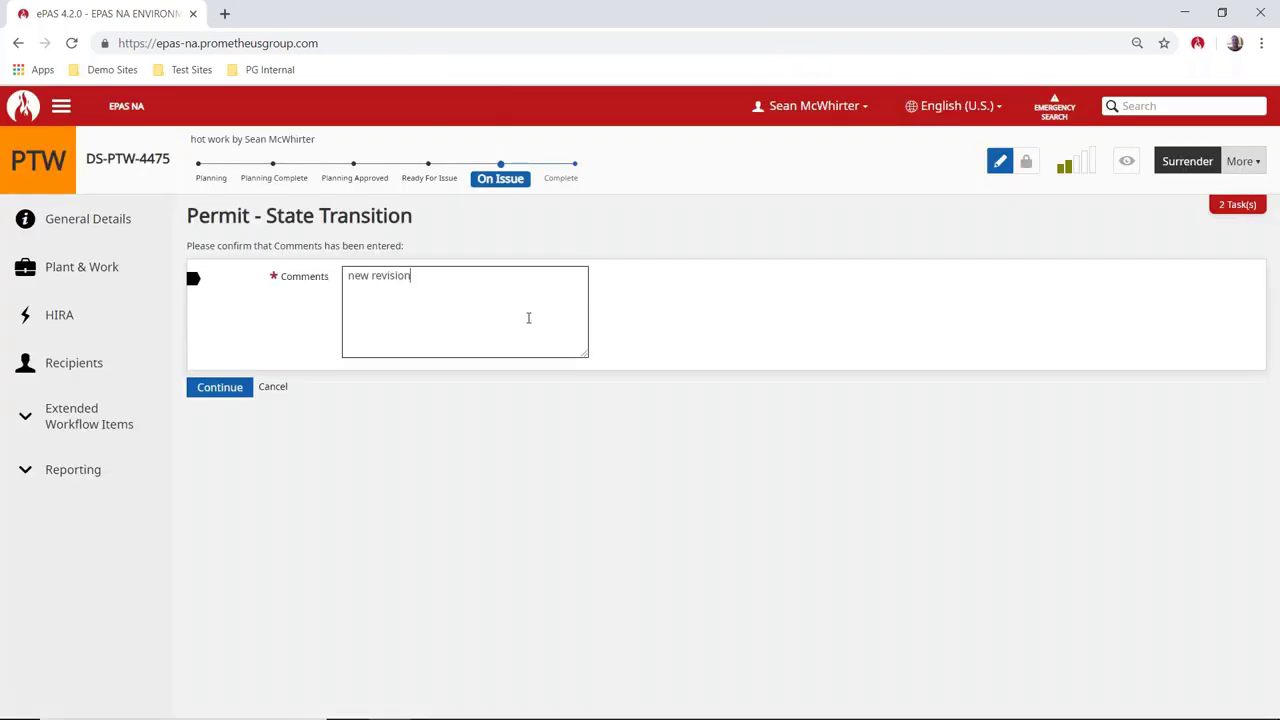
{"action": "type", "text": " scope"}
{"action": "key", "text": "Return"}
{"action": "left_click", "coordinate": [206, 392]}
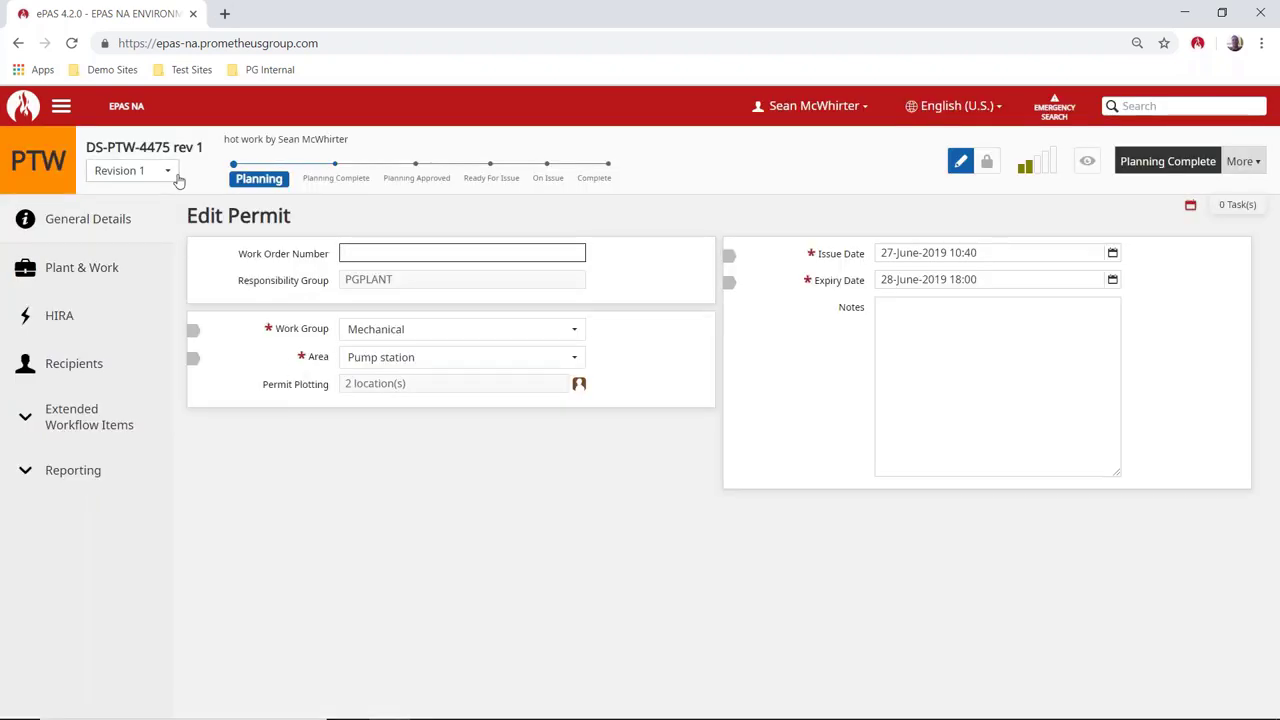
Check Revision 1 is selected and view its HIRA, then show the 'Energy Isolations and LOTO Processes' slide.
{"action": "left_click", "coordinate": [174, 176]}
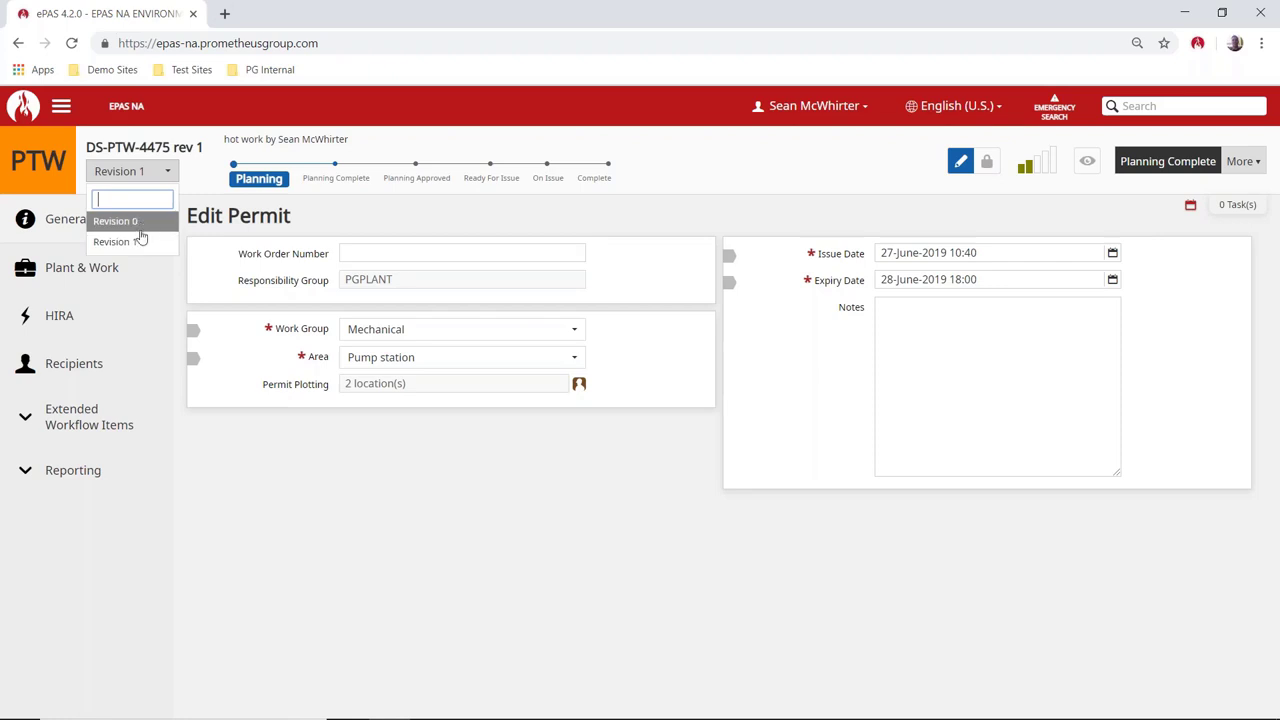
{"action": "left_click", "coordinate": [293, 489]}
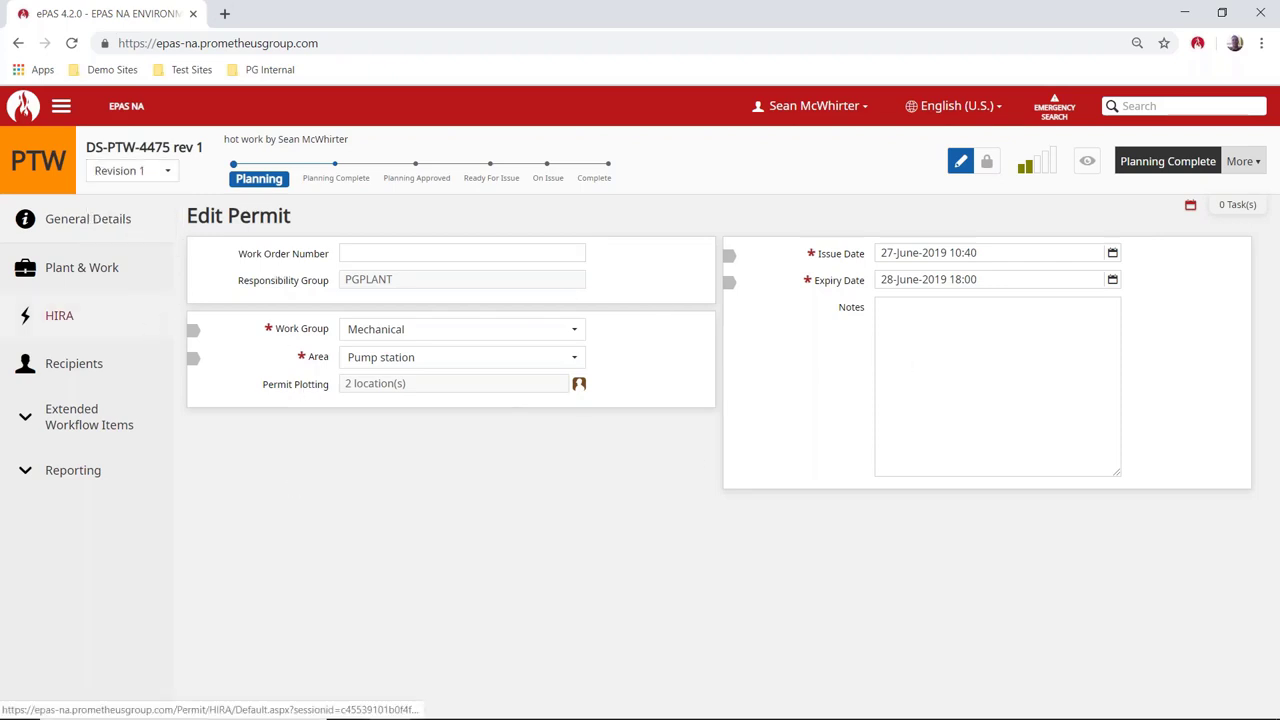
{"action": "left_click", "coordinate": [59, 315]}
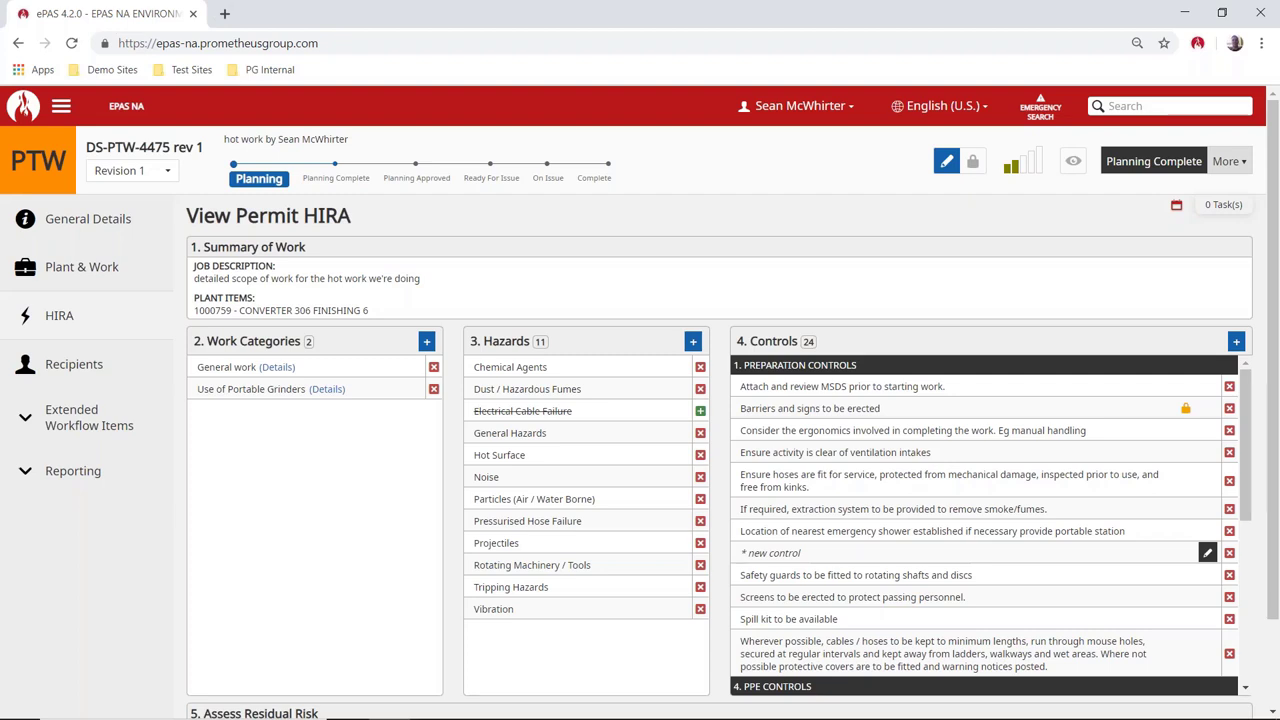
{"action": "key", "text": "alt+Tab"}
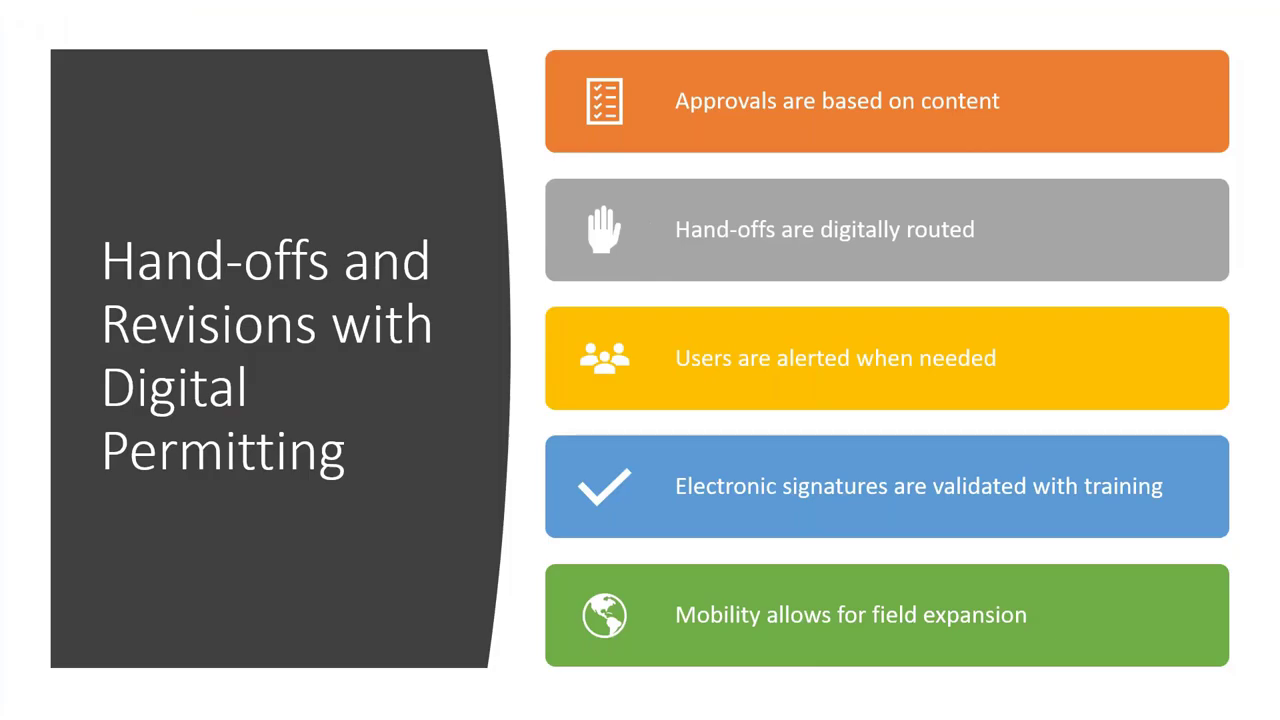
{"action": "key", "text": "Right"}
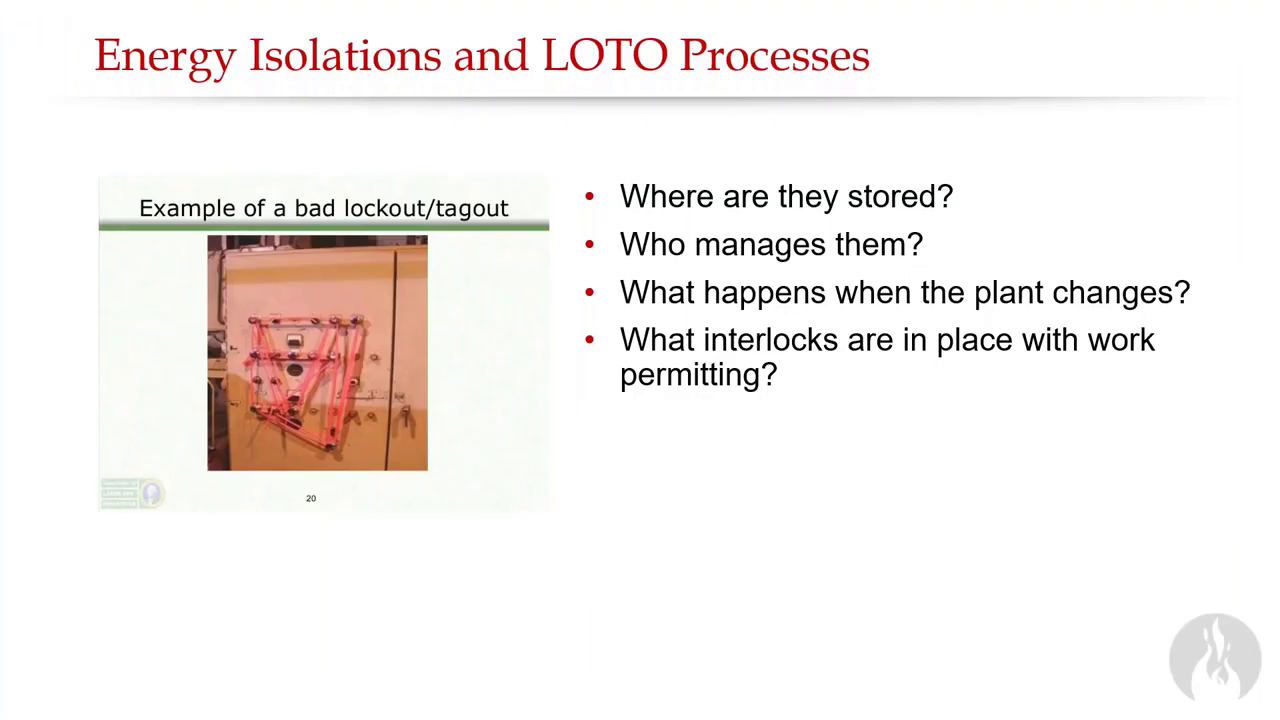
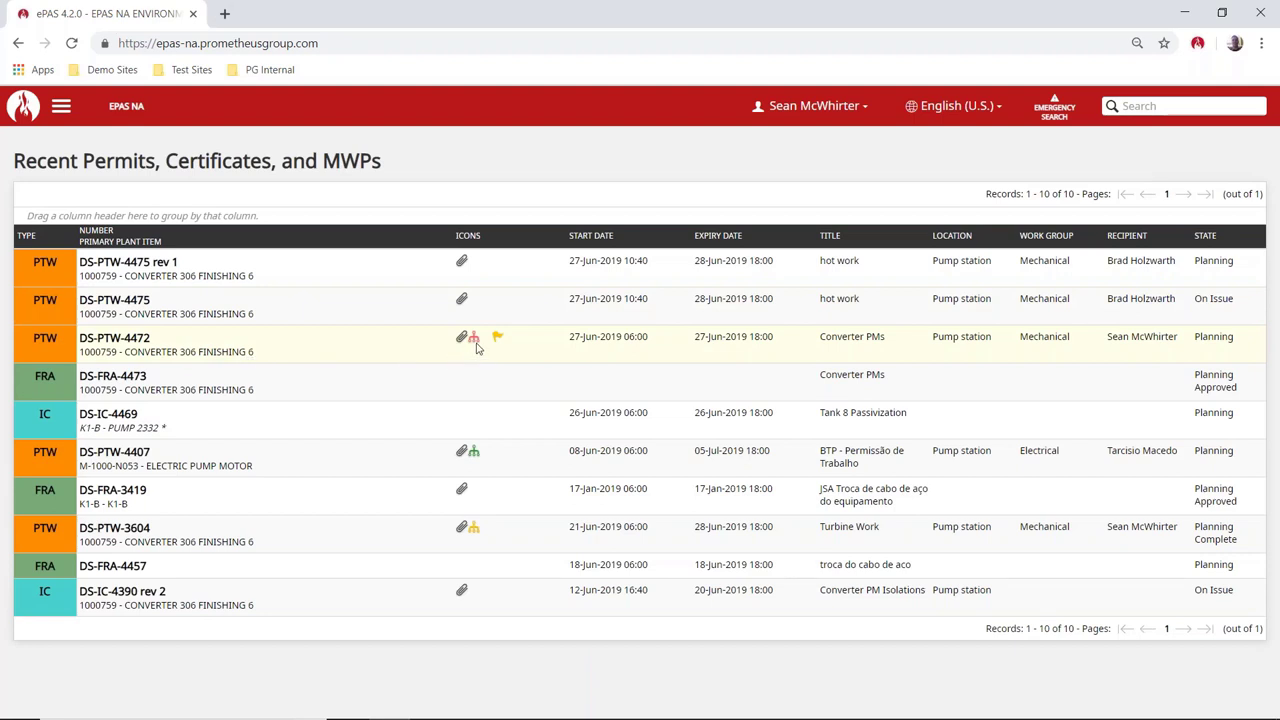
Open permit DS-PTW-4472 and view its Relationships page, where the Isolation Certificate is still unlinked.
{"action": "left_click", "coordinate": [215, 348]}
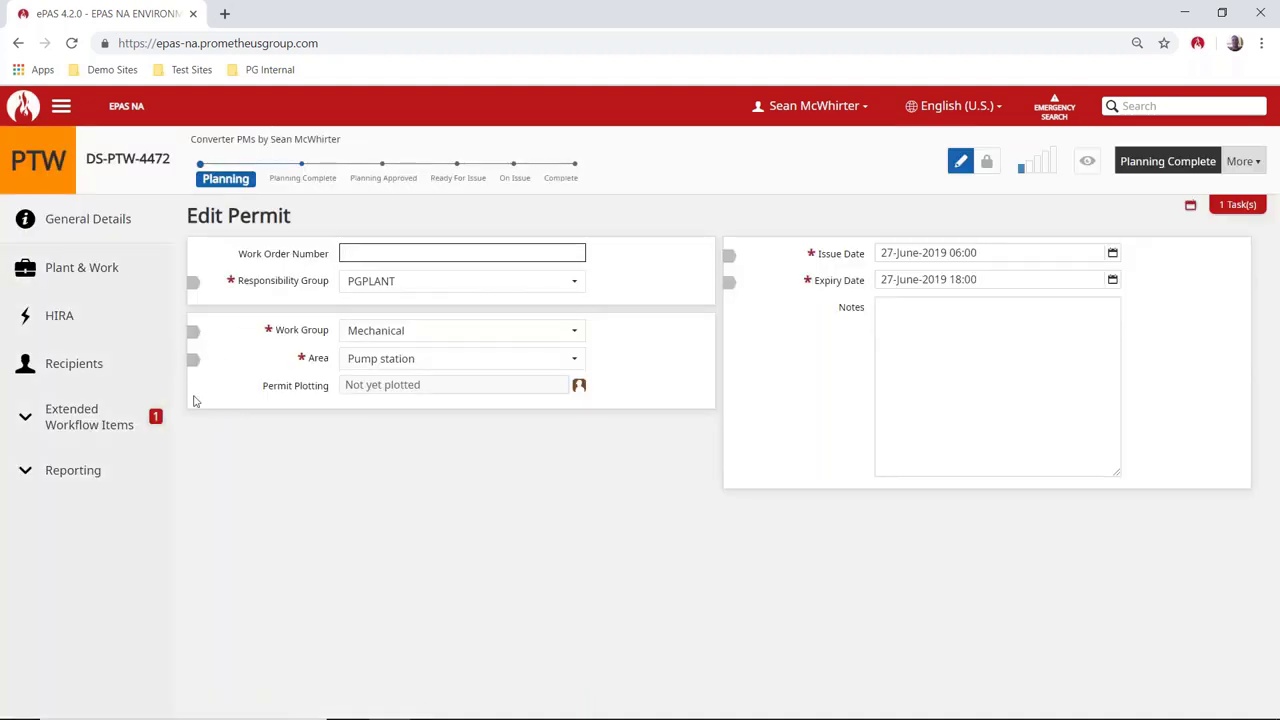
{"action": "left_click", "coordinate": [133, 432]}
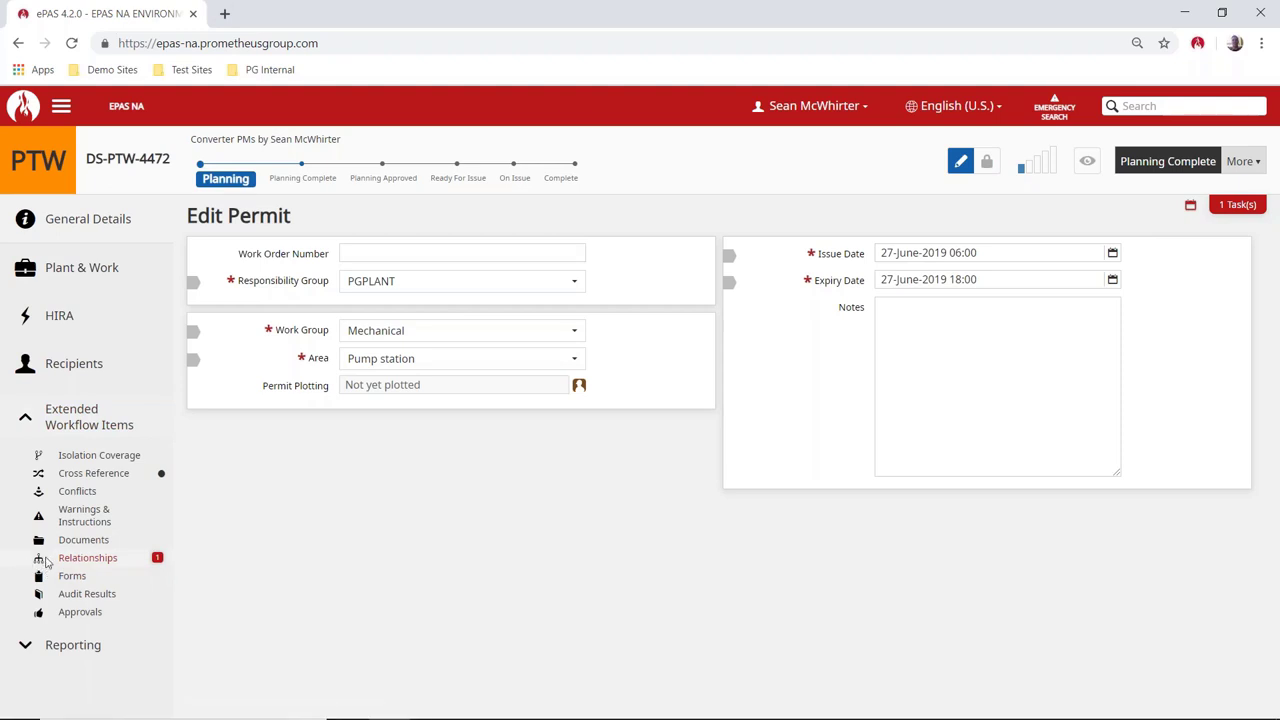
{"action": "left_click", "coordinate": [72, 562]}
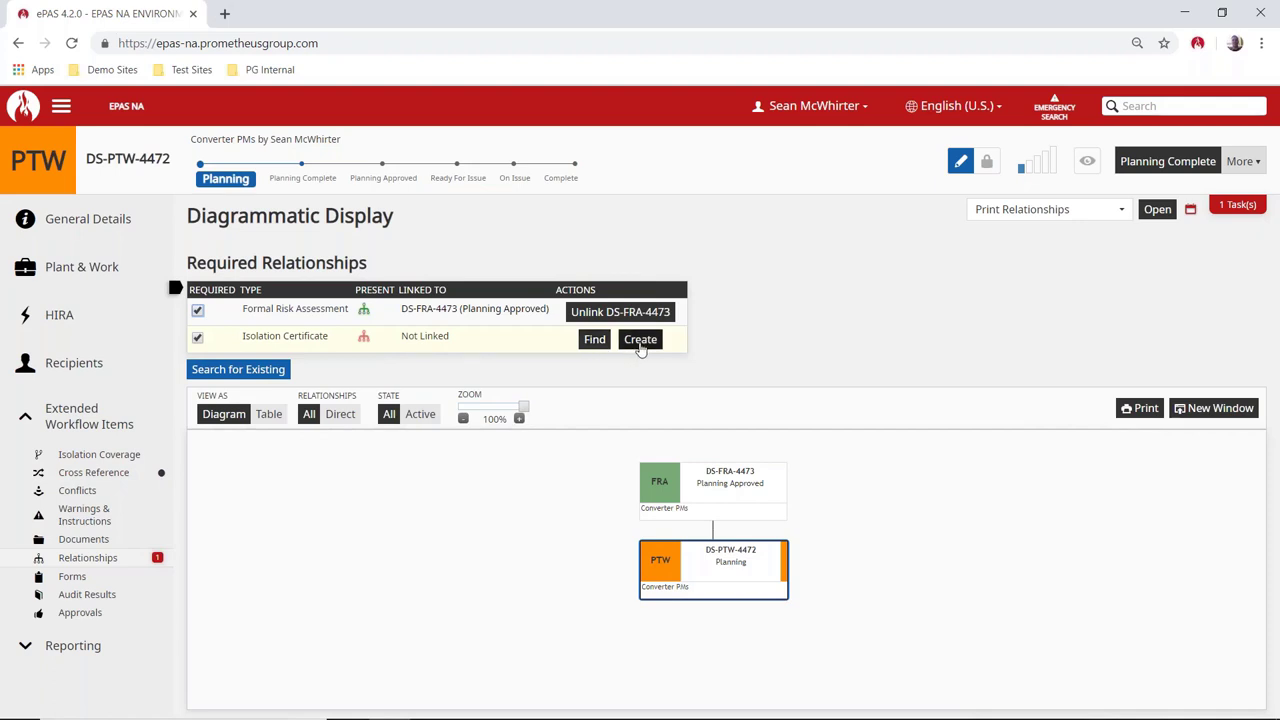
Create isolation certificate DS-IC-4477 from the permit and untick Are Steps Enabled.
{"action": "left_click", "coordinate": [640, 341]}
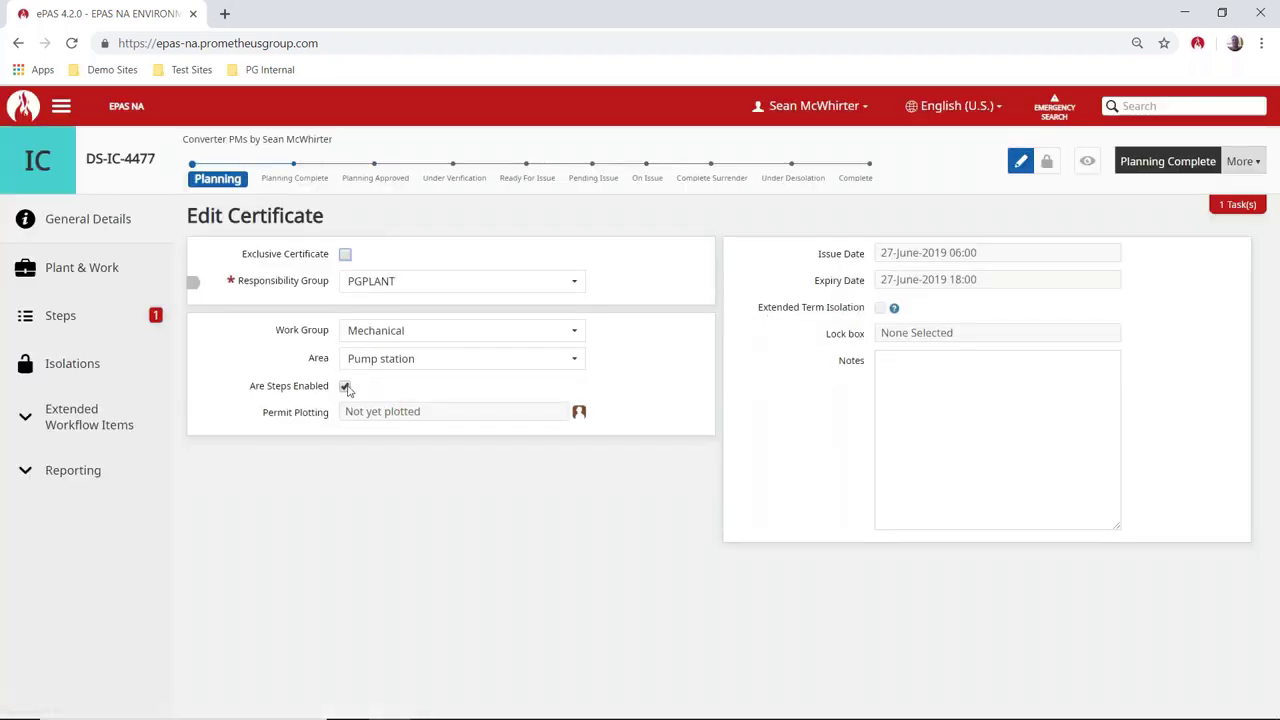
{"action": "left_click", "coordinate": [345, 386]}
Copy isolation certificate template DS-IC-T-2086 (No. 6 Converter Collar EID) into DS-IC-4477.
{"action": "left_click", "coordinate": [1240, 163]}
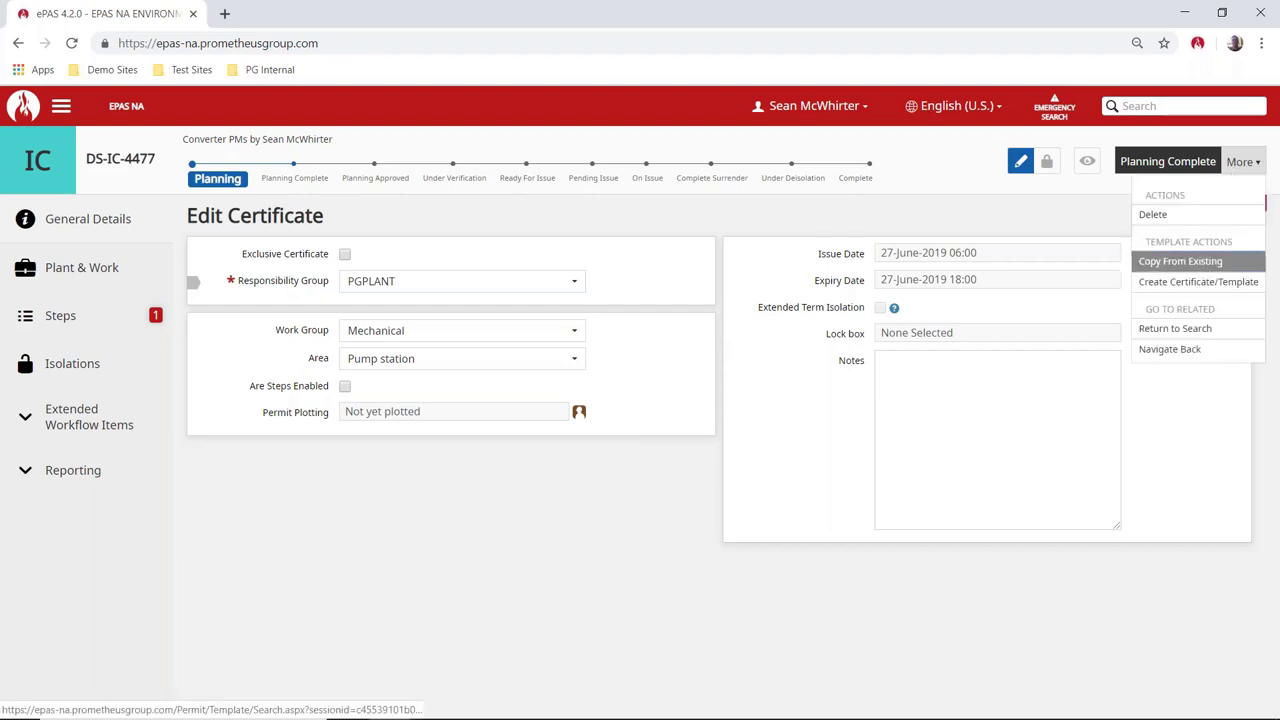
{"action": "left_click", "coordinate": [1180, 261]}
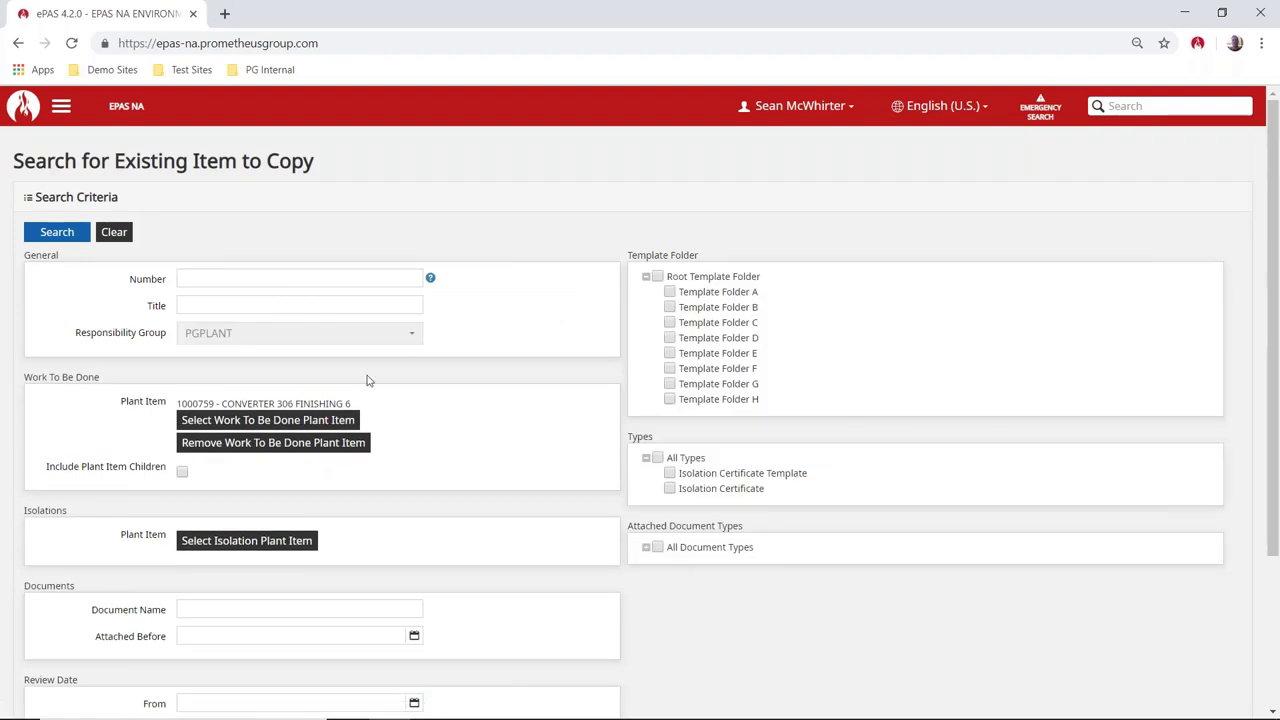
{"action": "left_click", "coordinate": [669, 473]}
{"action": "left_click", "coordinate": [82, 233]}
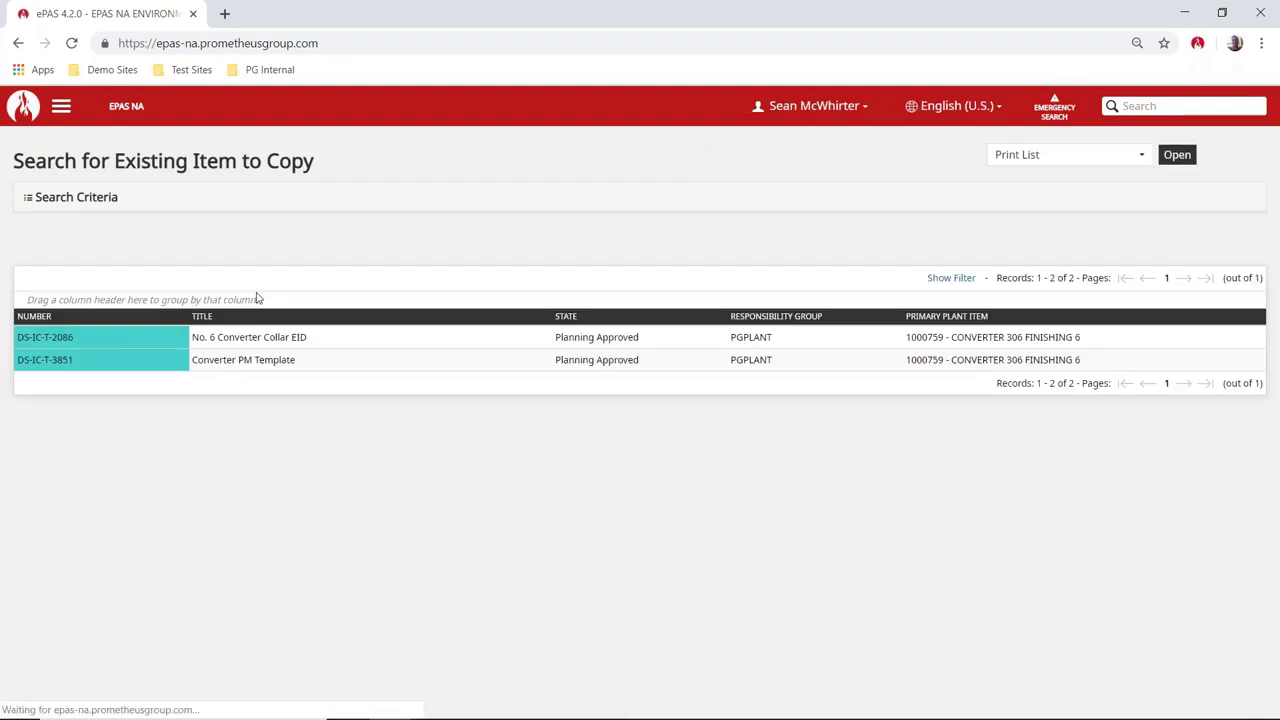
{"action": "double_click", "coordinate": [262, 342]}
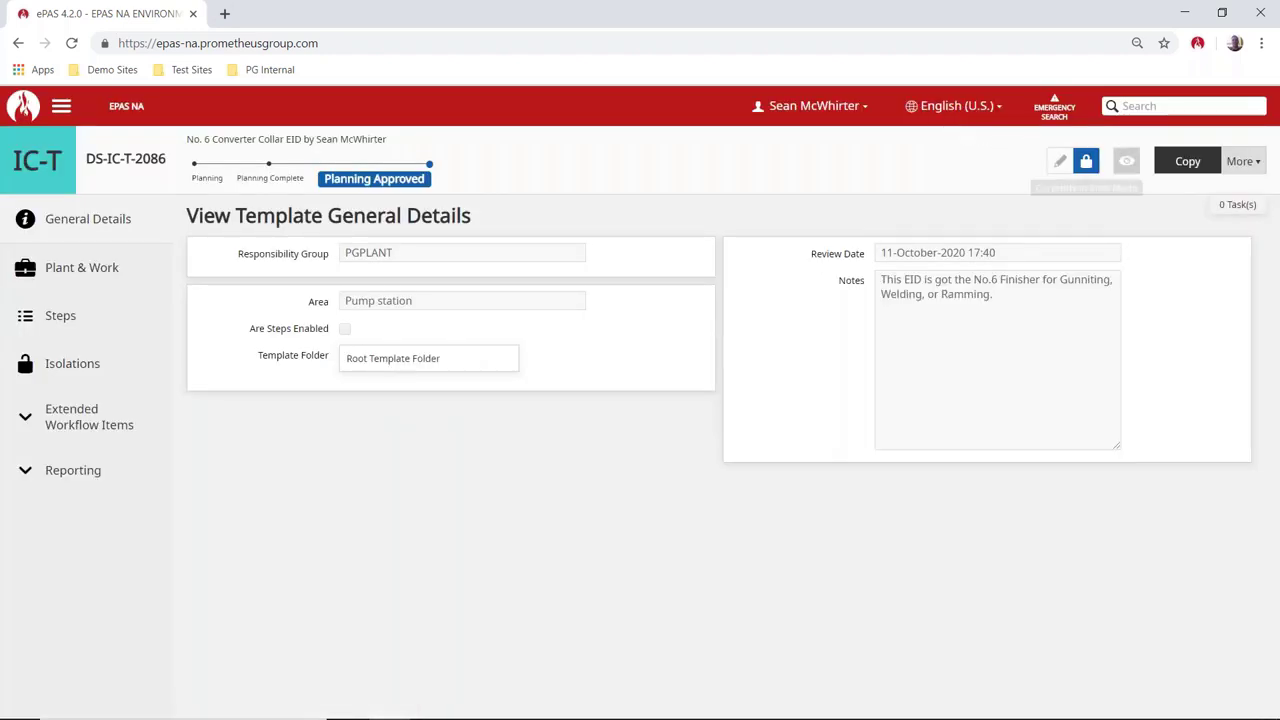
{"action": "left_click", "coordinate": [1188, 162]}
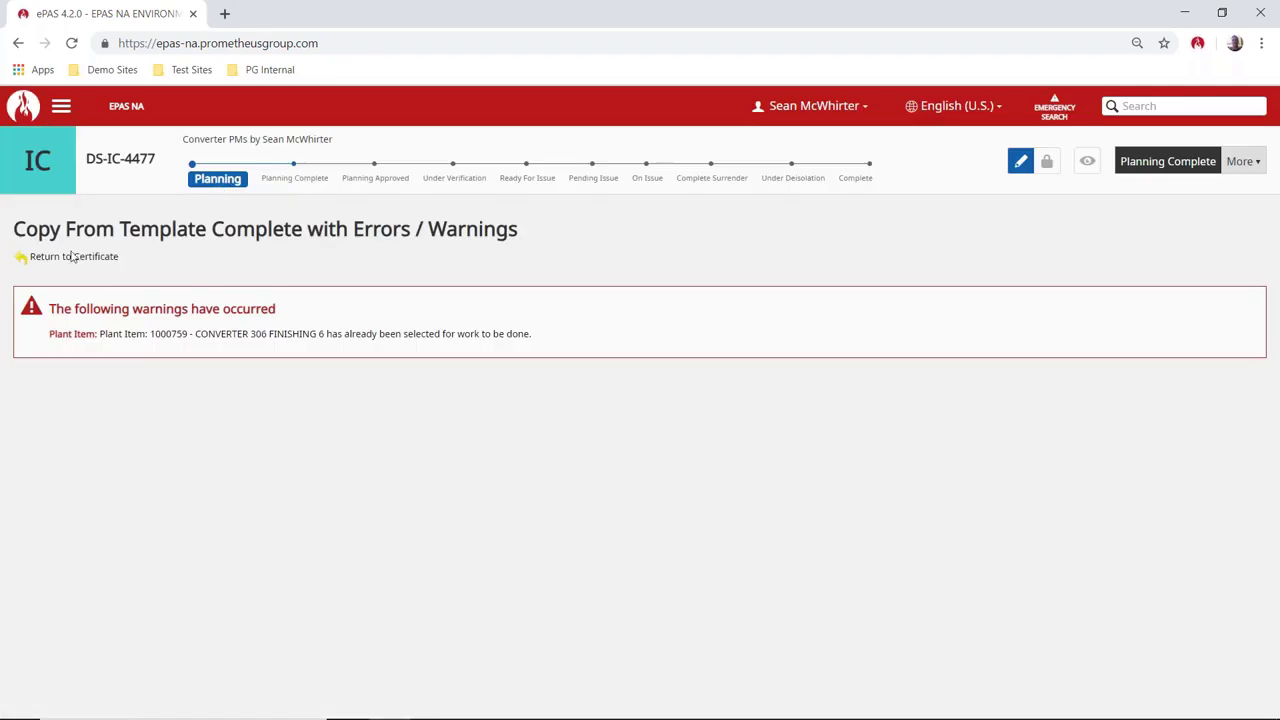
{"action": "left_click", "coordinate": [72, 257]}
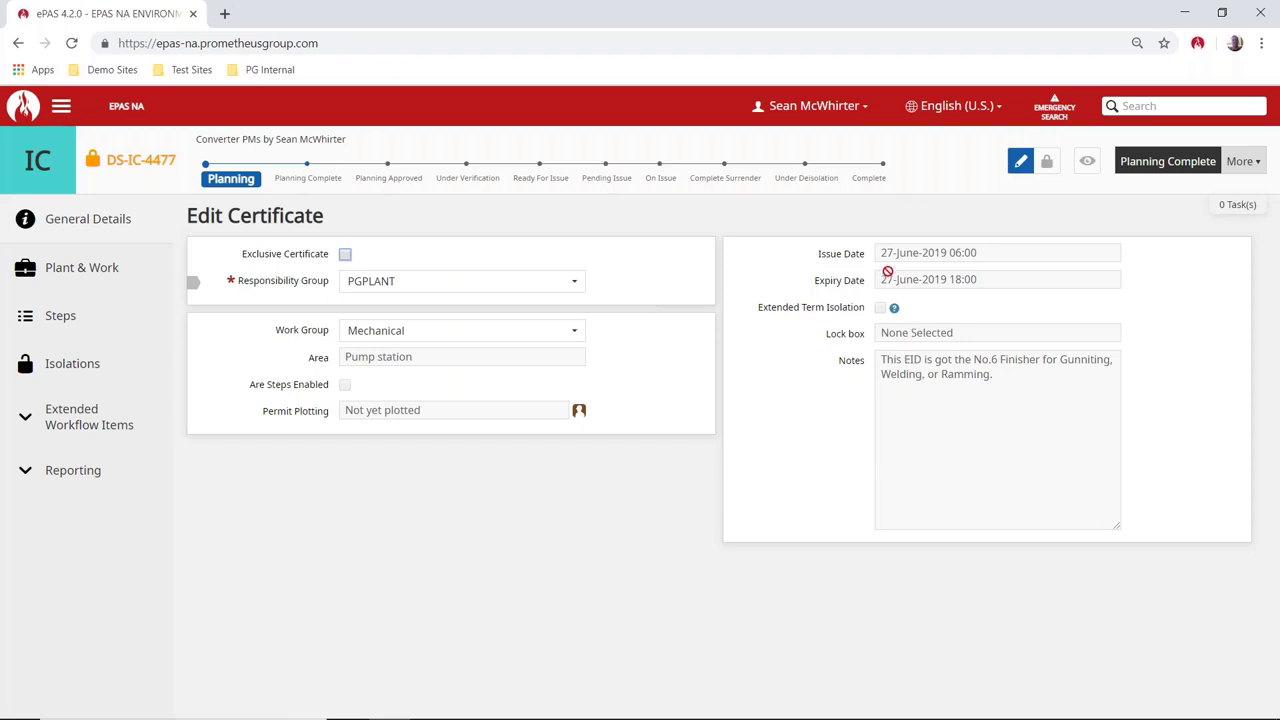
Review the five isolations copied onto DS-IC-4477.
{"action": "left_click", "coordinate": [94, 360]}
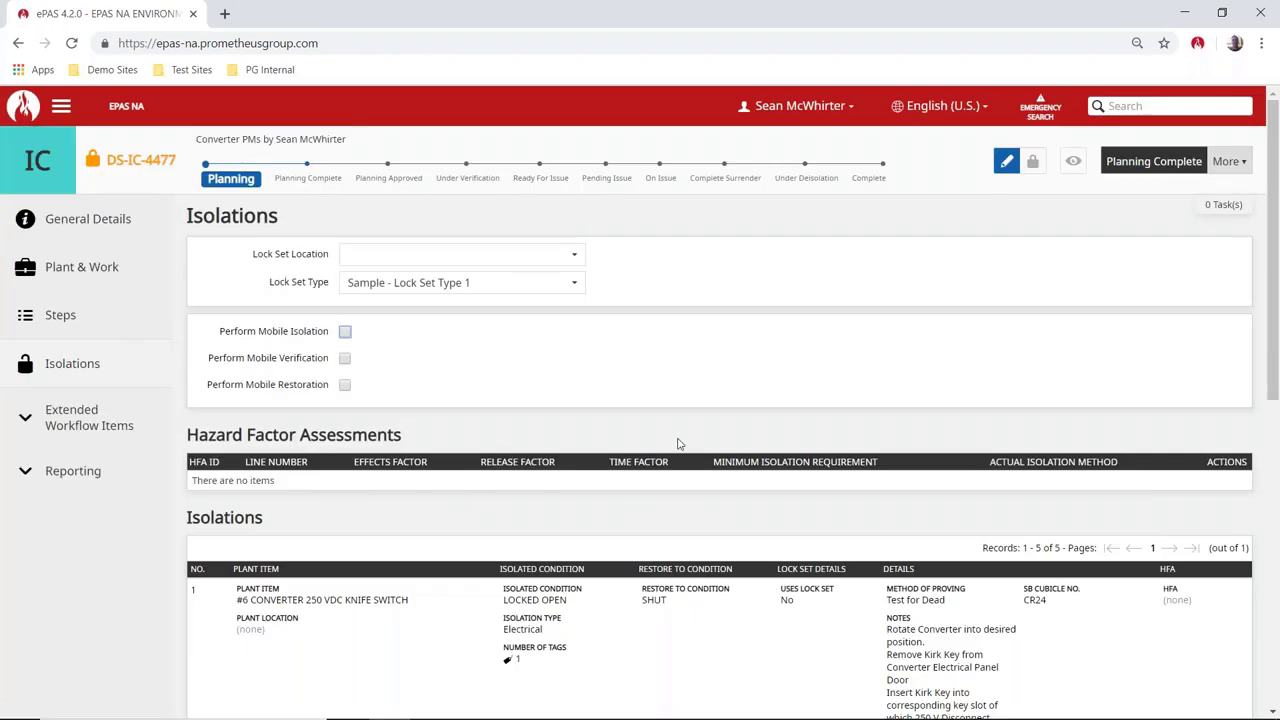
{"action": "scroll", "coordinate": [680, 446], "scroll_direction": "down", "scroll_amount": 3}
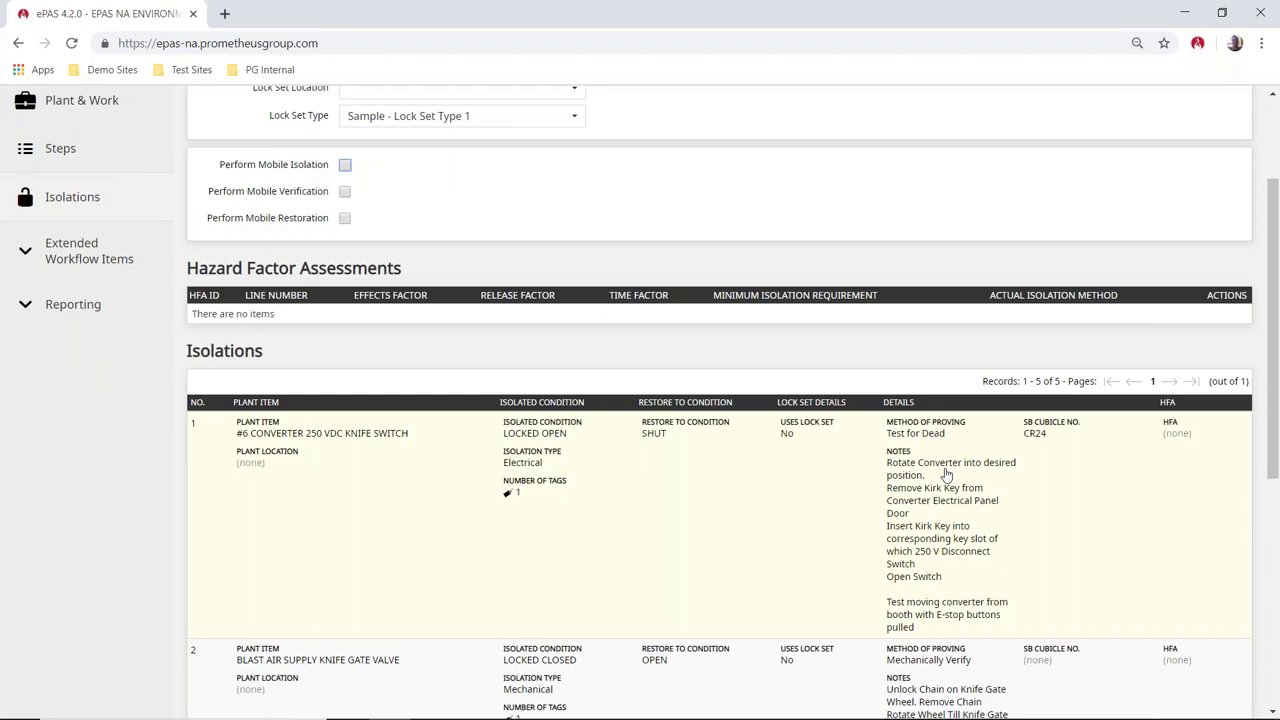
{"action": "scroll", "coordinate": [1010, 488], "scroll_direction": "down", "scroll_amount": 2}
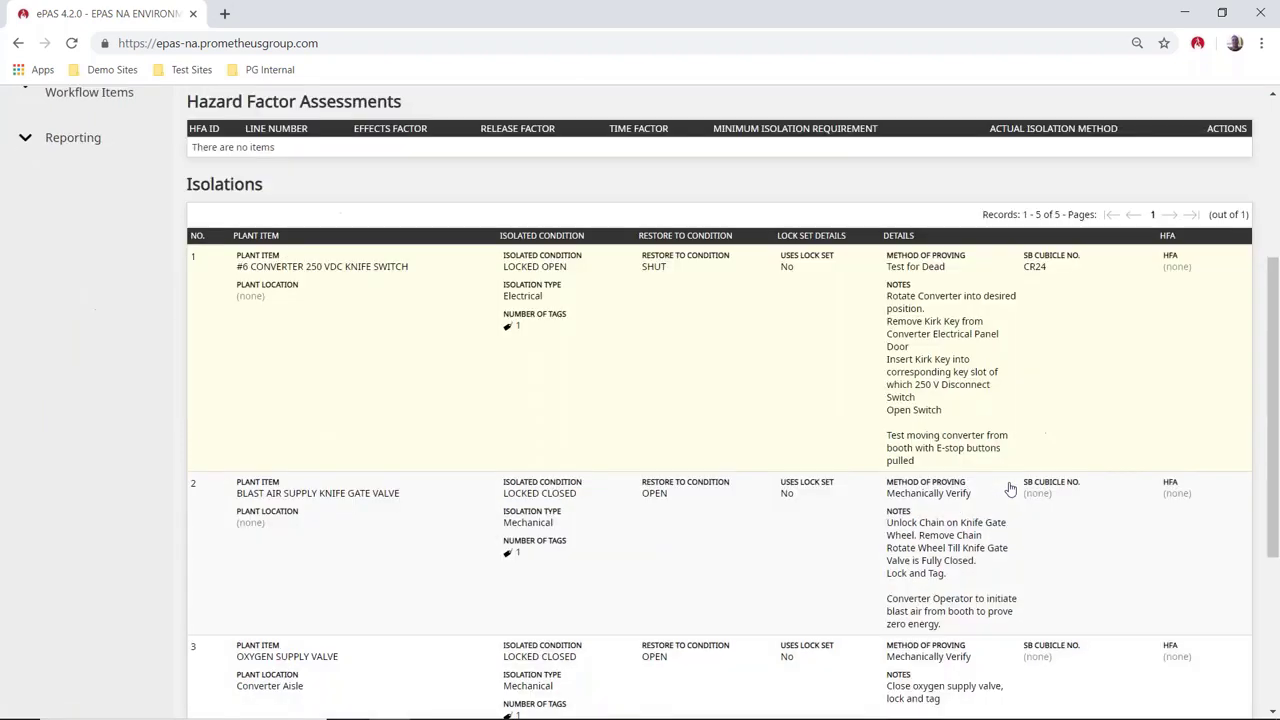
{"action": "scroll", "coordinate": [878, 475], "scroll_direction": "down", "scroll_amount": 4}
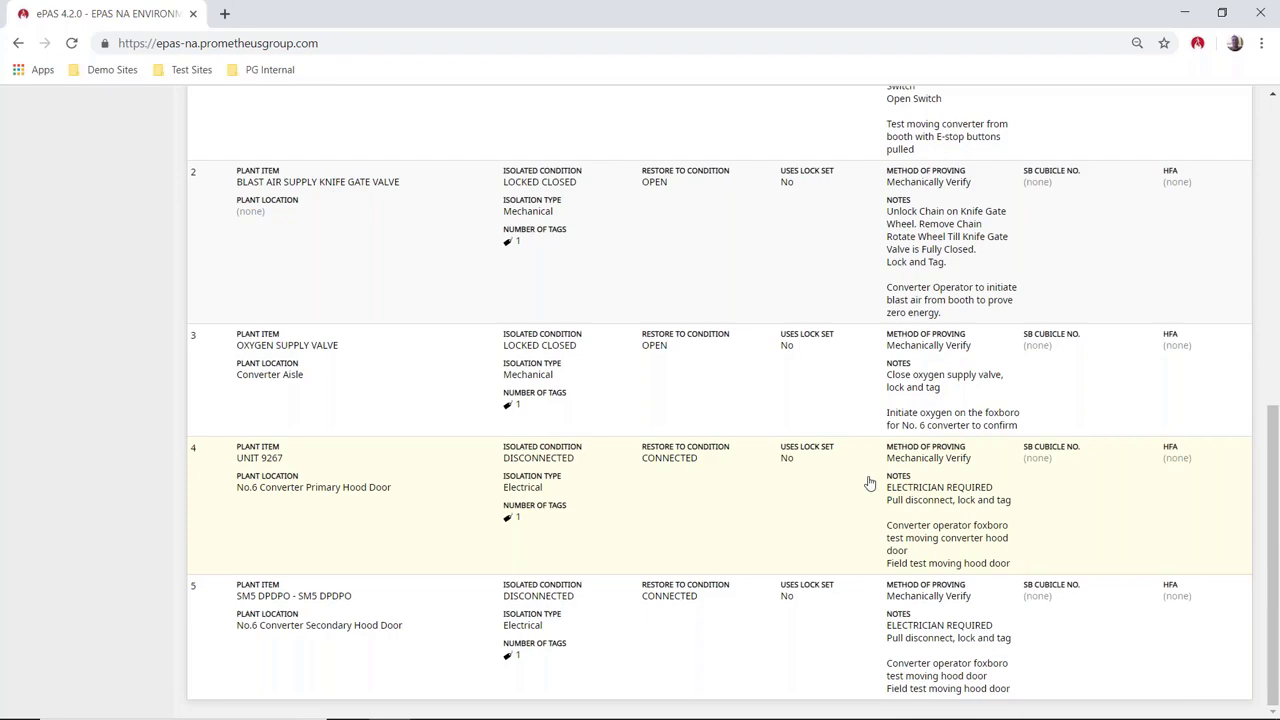
Mark DS-IC-4477 Planning Complete and proceed to Planning Approved.
{"action": "scroll", "coordinate": [869, 480], "scroll_direction": "up", "scroll_amount": 15}
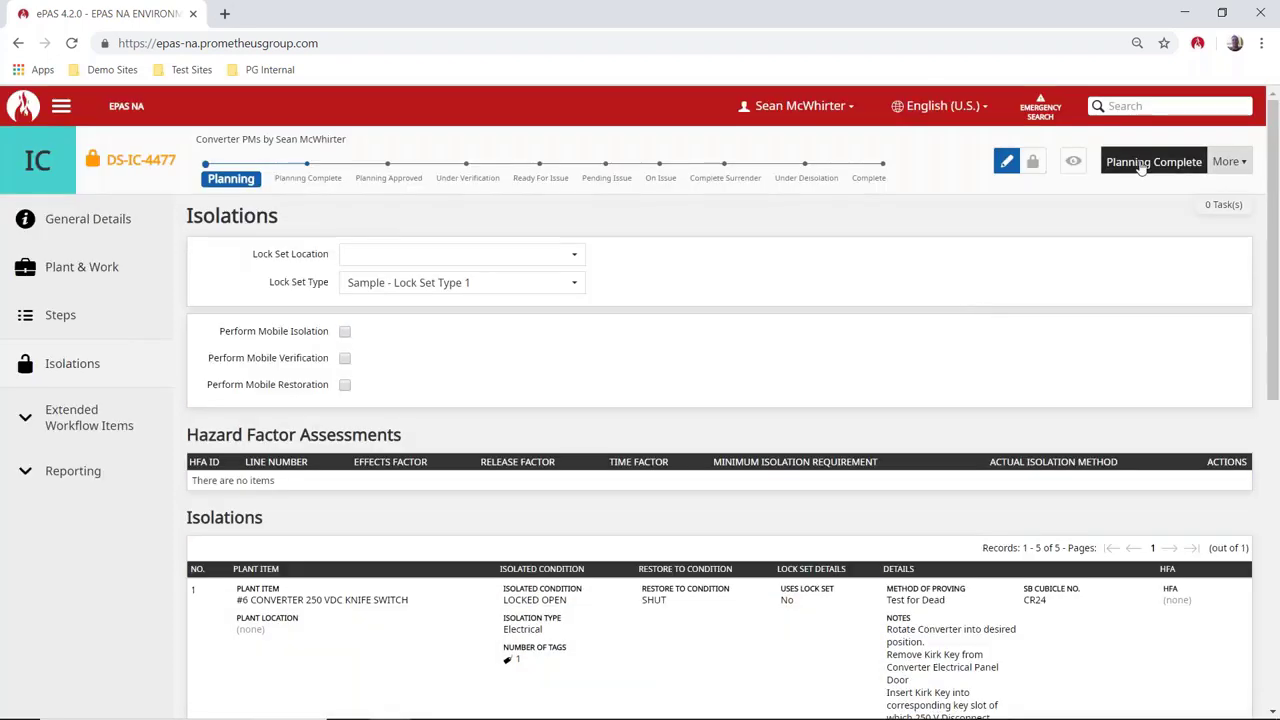
{"action": "left_click", "coordinate": [1128, 170]}
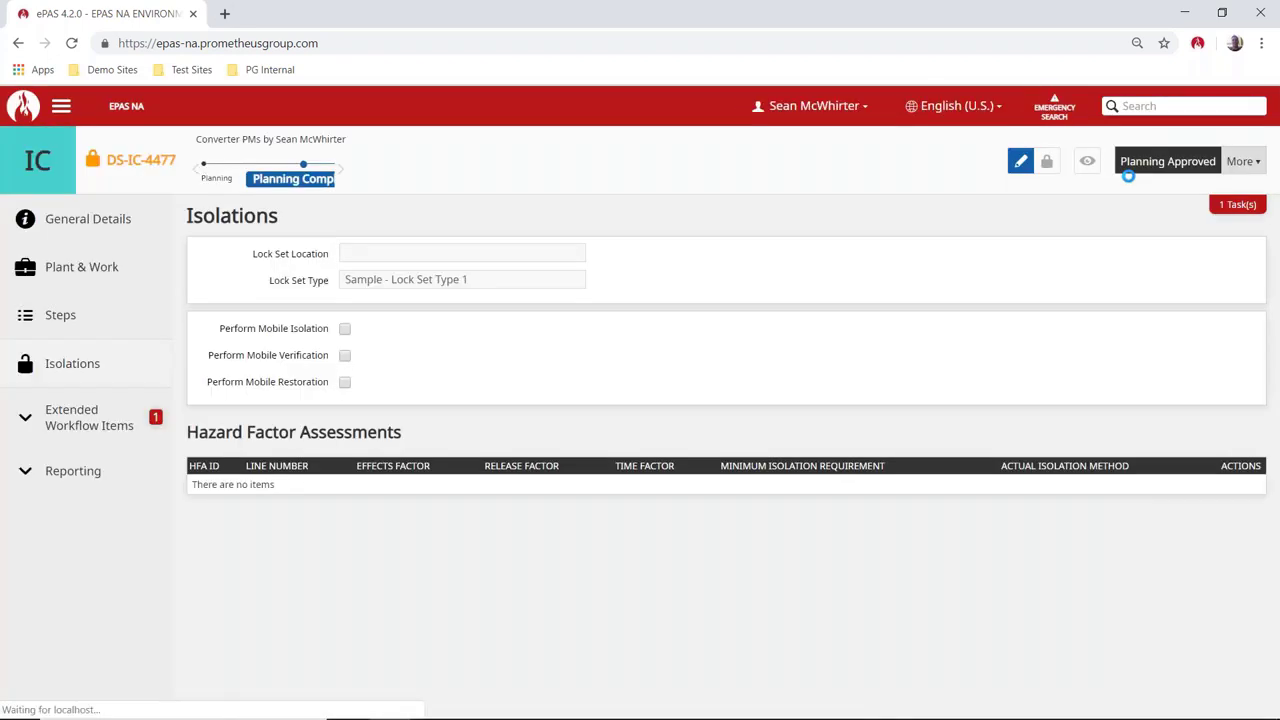
{"action": "left_click", "coordinate": [1155, 160]}
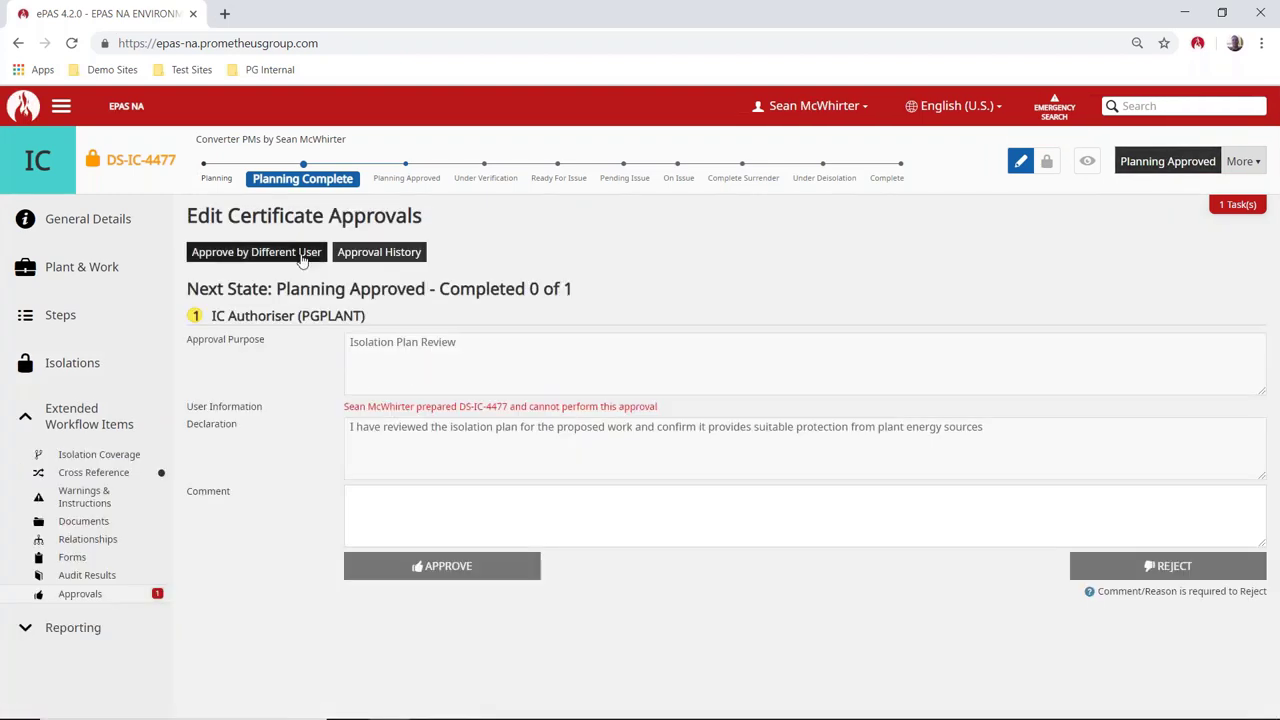
Verify a second authorised user's username and password, and have them approve the isolation plan review.
{"action": "left_click", "coordinate": [308, 256]}
{"action": "key", "text": "Tab"}
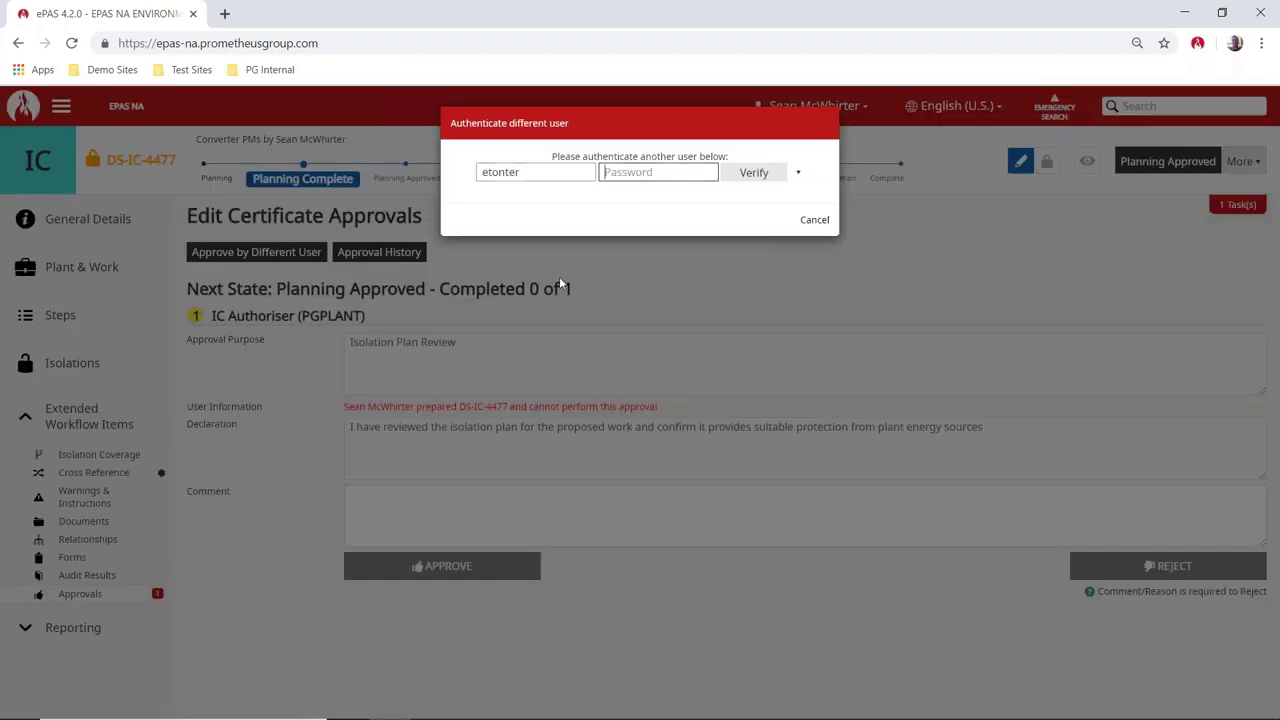
{"action": "key", "text": "Return"}
{"action": "left_click", "coordinate": [508, 576]}
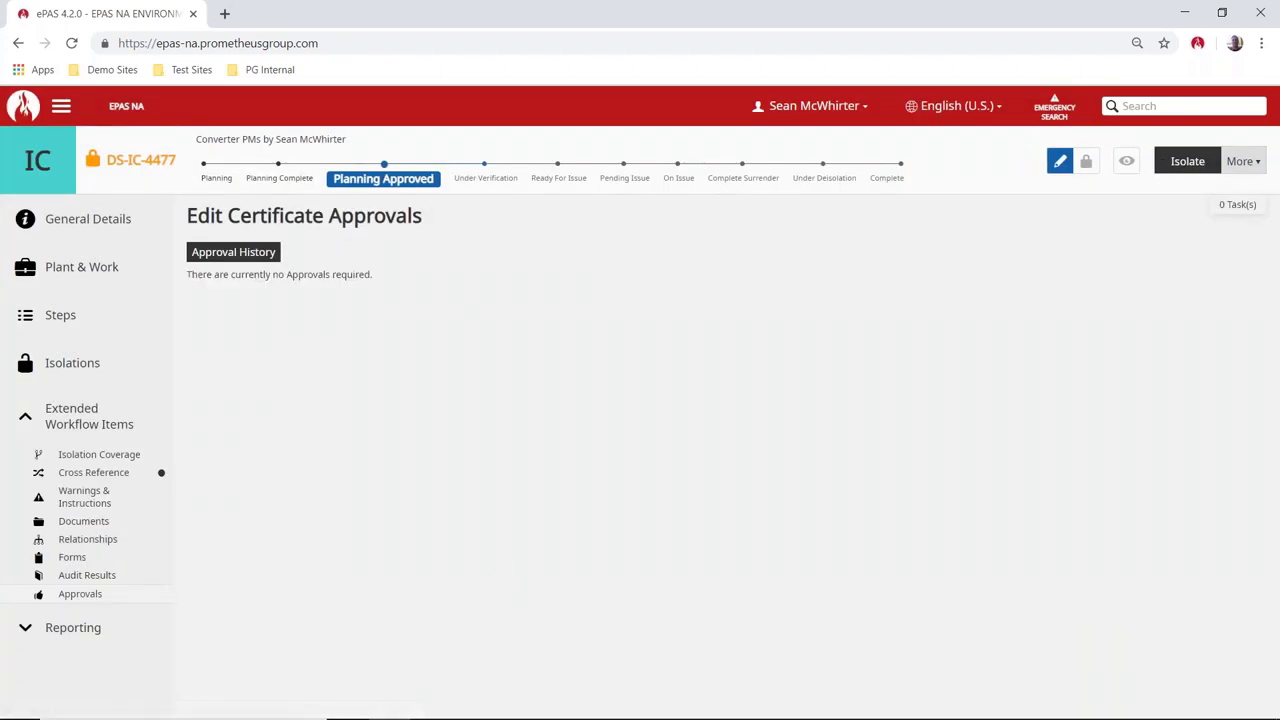
{"action": "left_click", "coordinate": [1187, 161]}
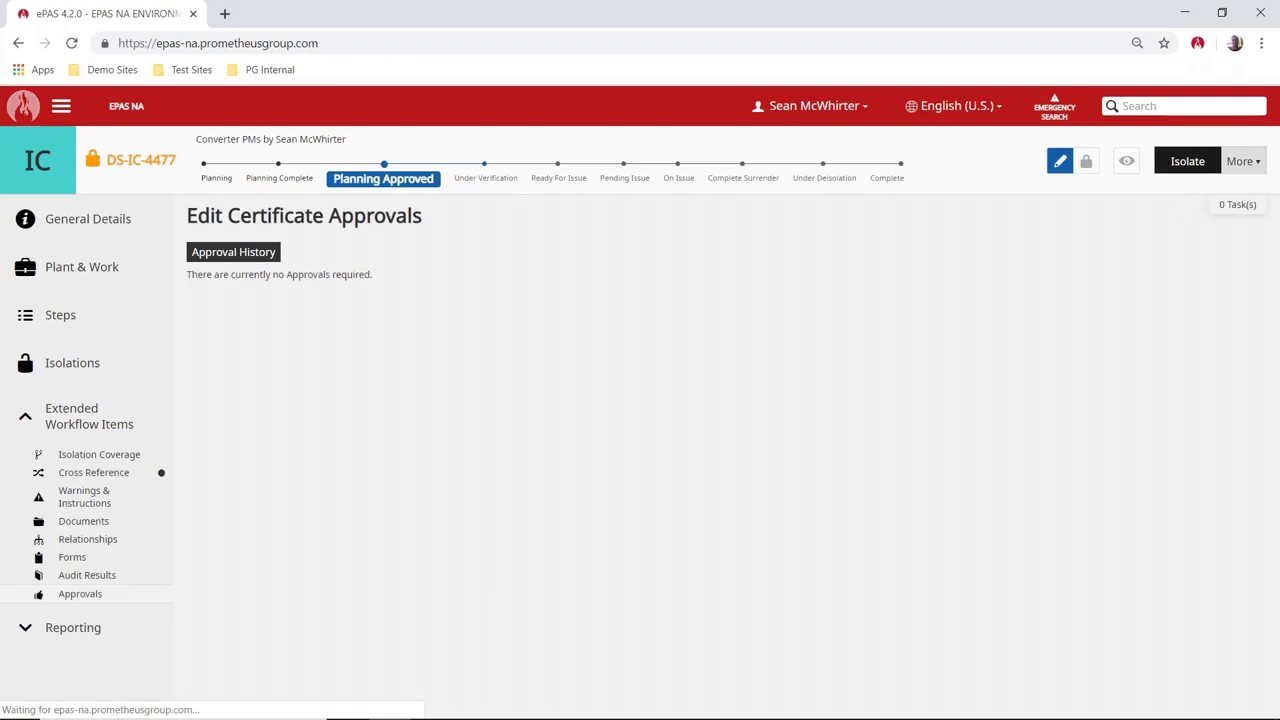
Assign Lock Box 1 to DS-IC-4477 and continue the isolation.
{"action": "left_click", "coordinate": [525, 280]}
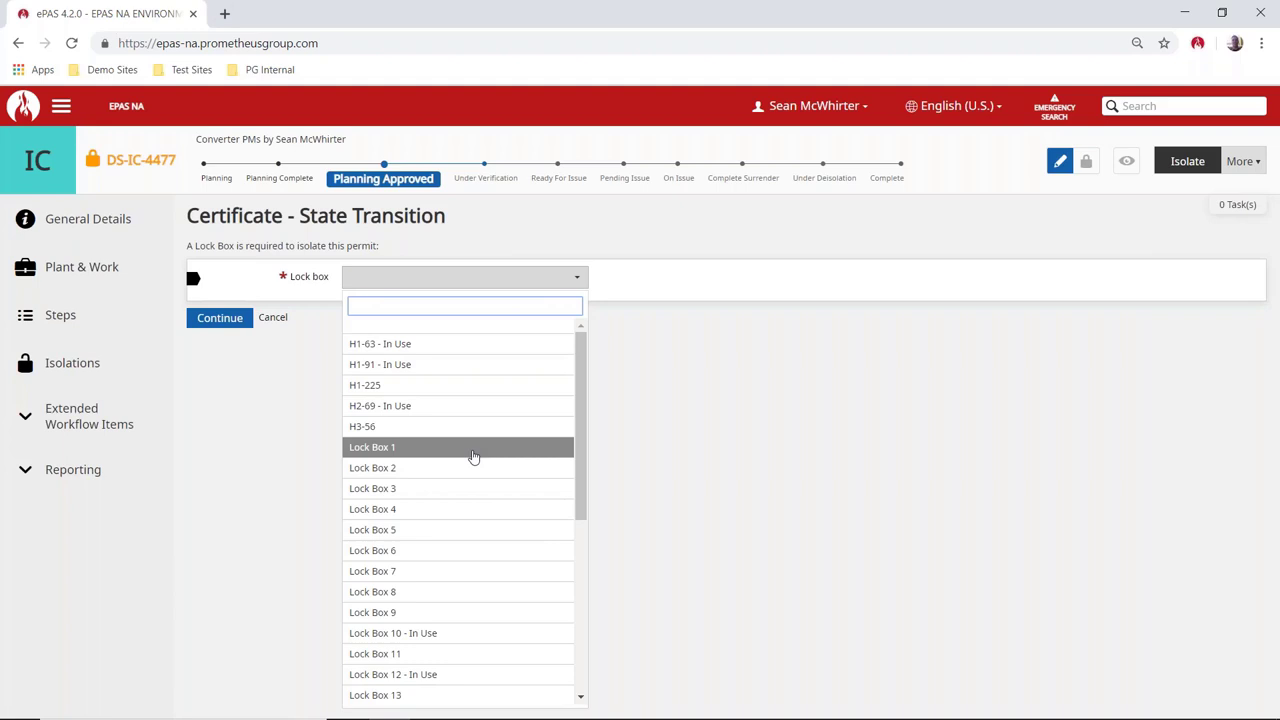
{"action": "left_click", "coordinate": [476, 455]}
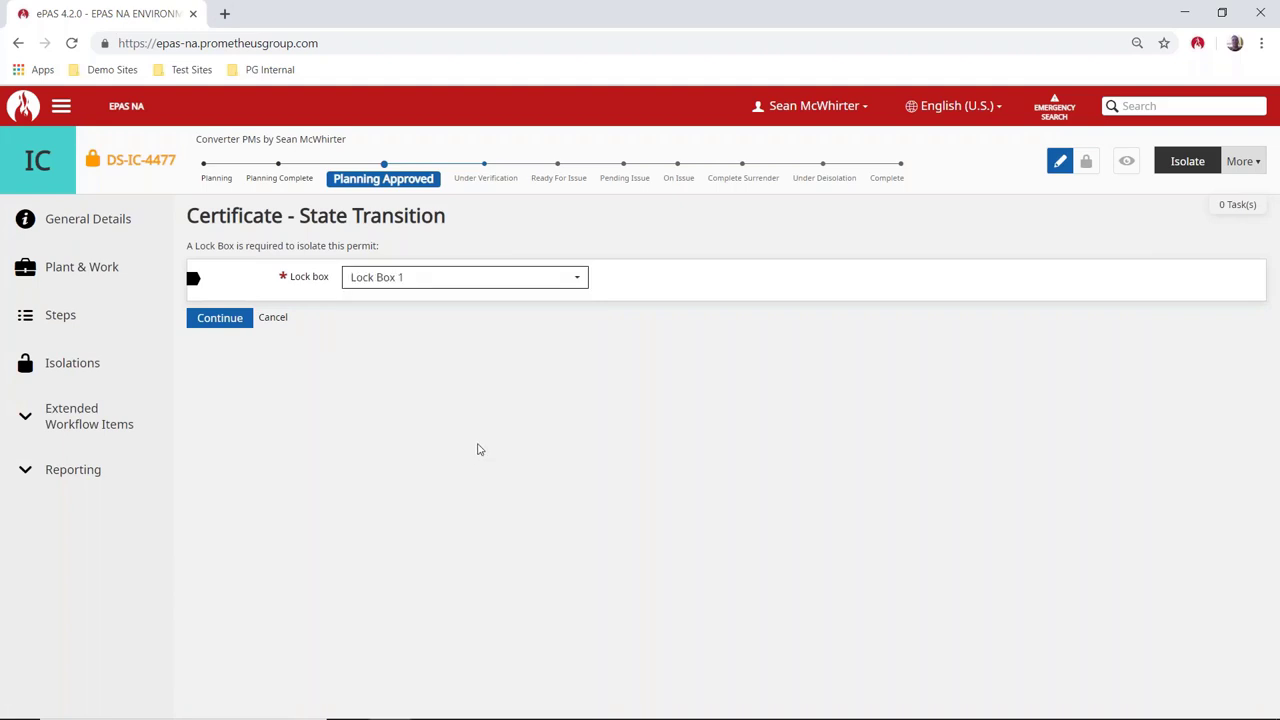
{"action": "left_click", "coordinate": [220, 317]}
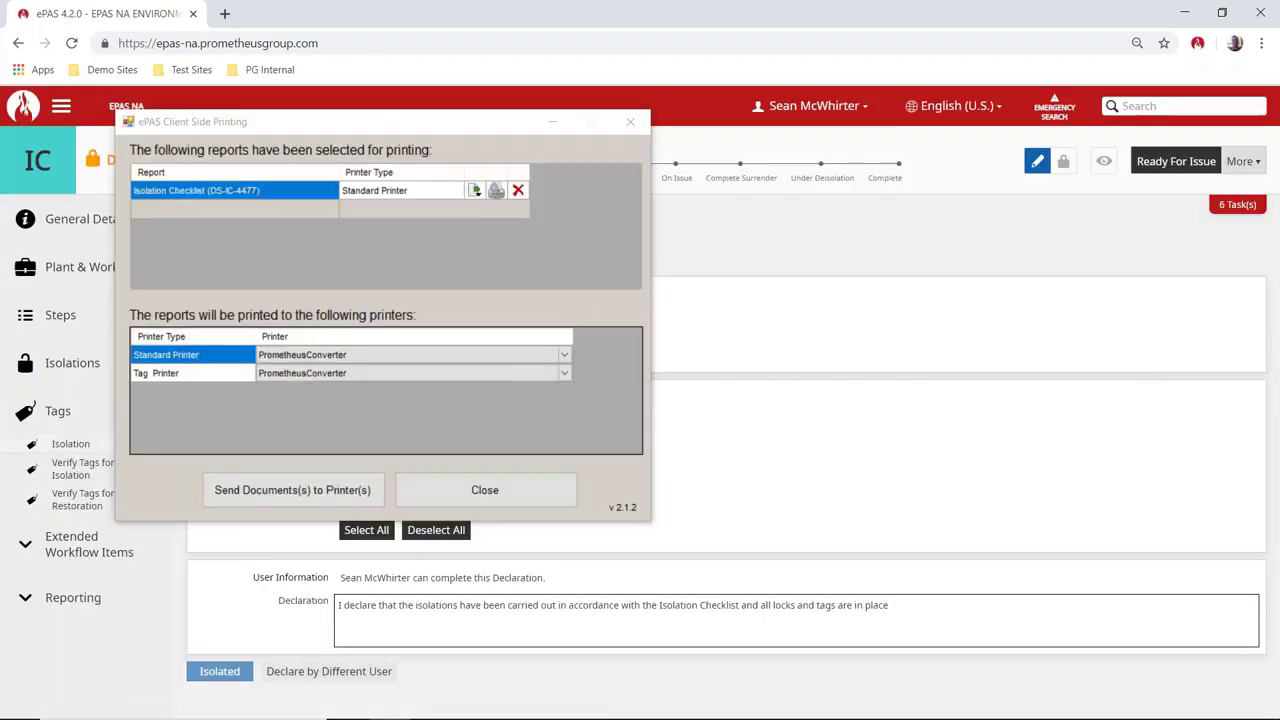
Move the Client Side Printing dialog aside and preview the generated Tag Report.
{"action": "left_click_drag", "start_coordinate": [391, 125], "coordinate": [817, 175]}
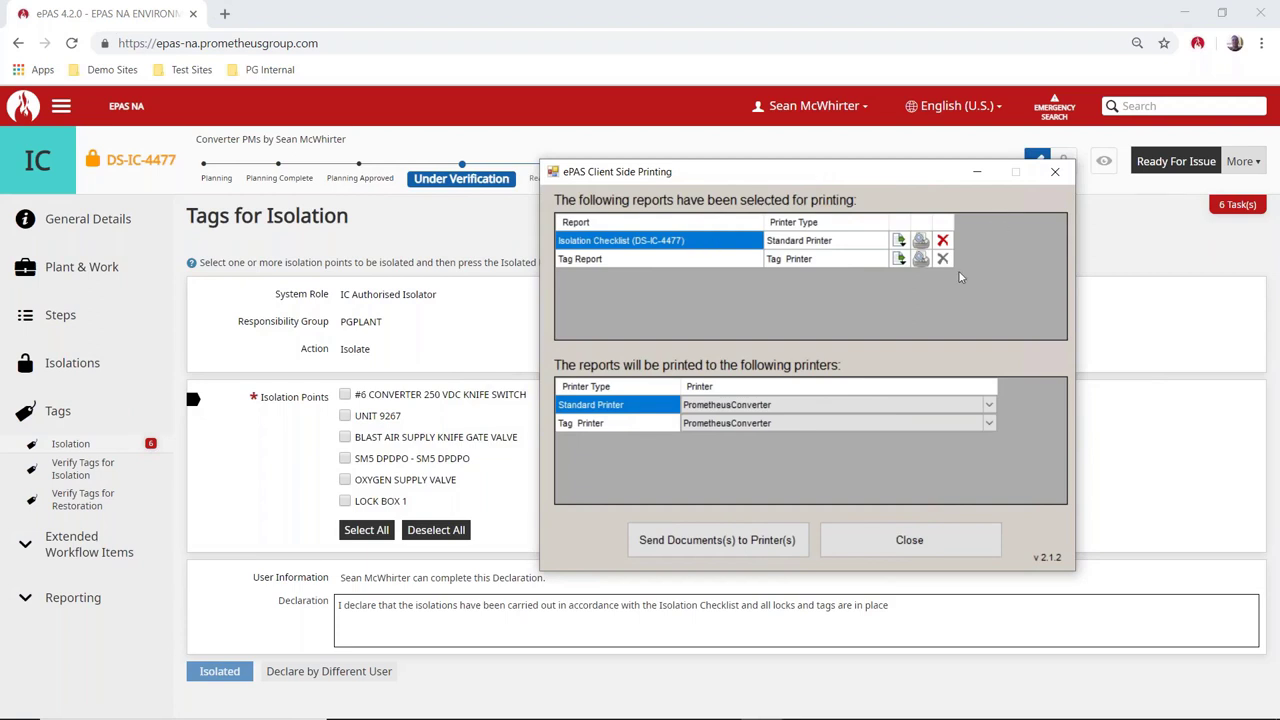
{"action": "left_click", "coordinate": [921, 259]}
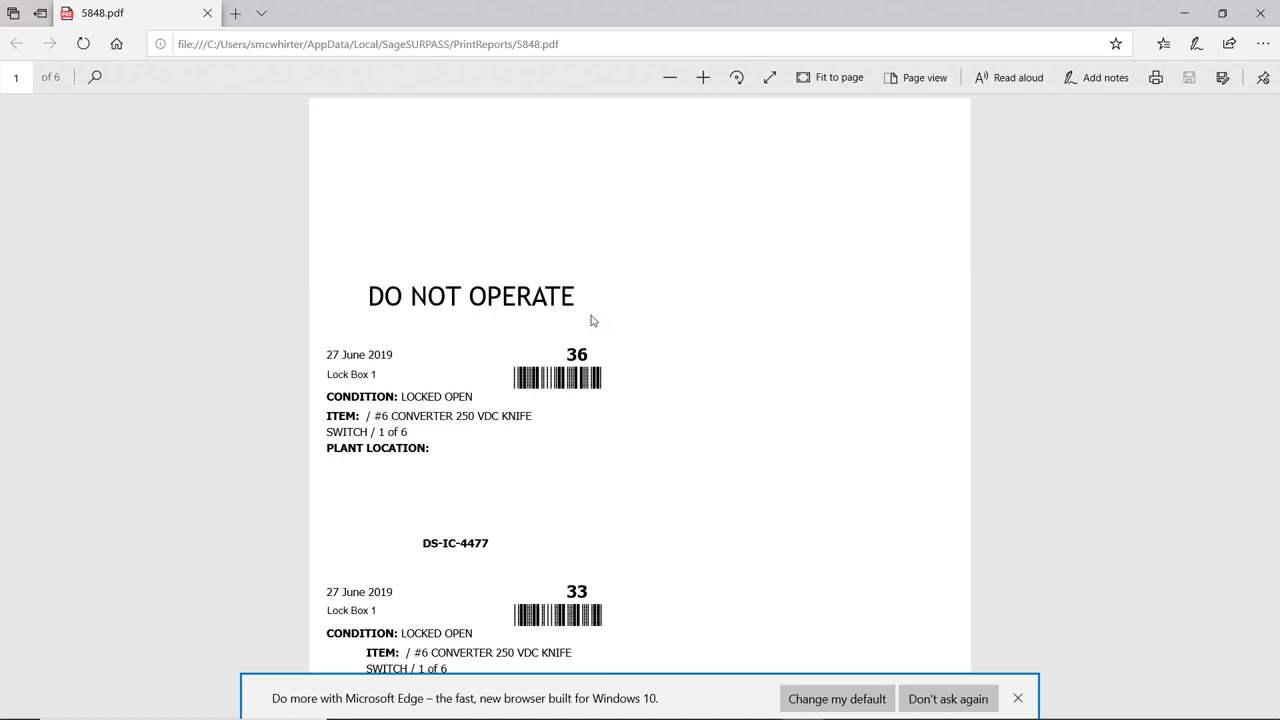
Close the 5848.pdf DO NOT OPERATE tag preview in Edge.
{"action": "left_click", "coordinate": [1260, 13]}
Select all six isolation points and mark them Isolated.
{"action": "left_click", "coordinate": [386, 536]}
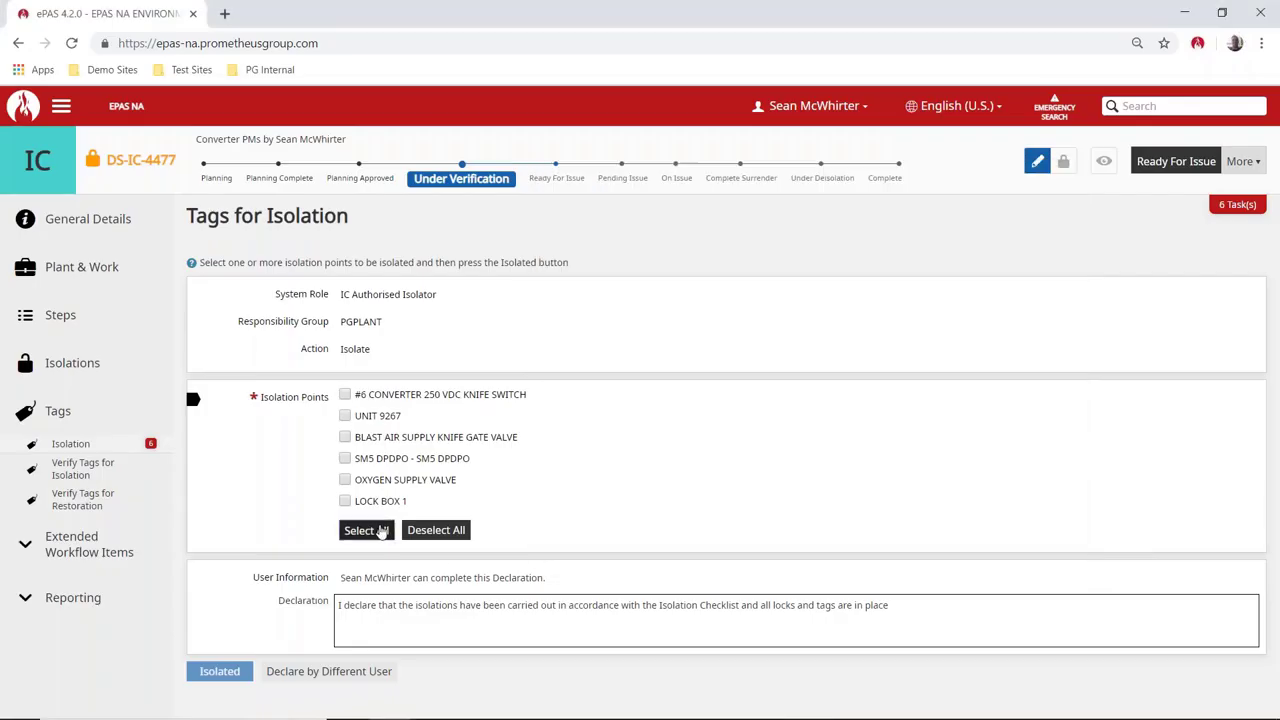
{"action": "left_click", "coordinate": [222, 673]}
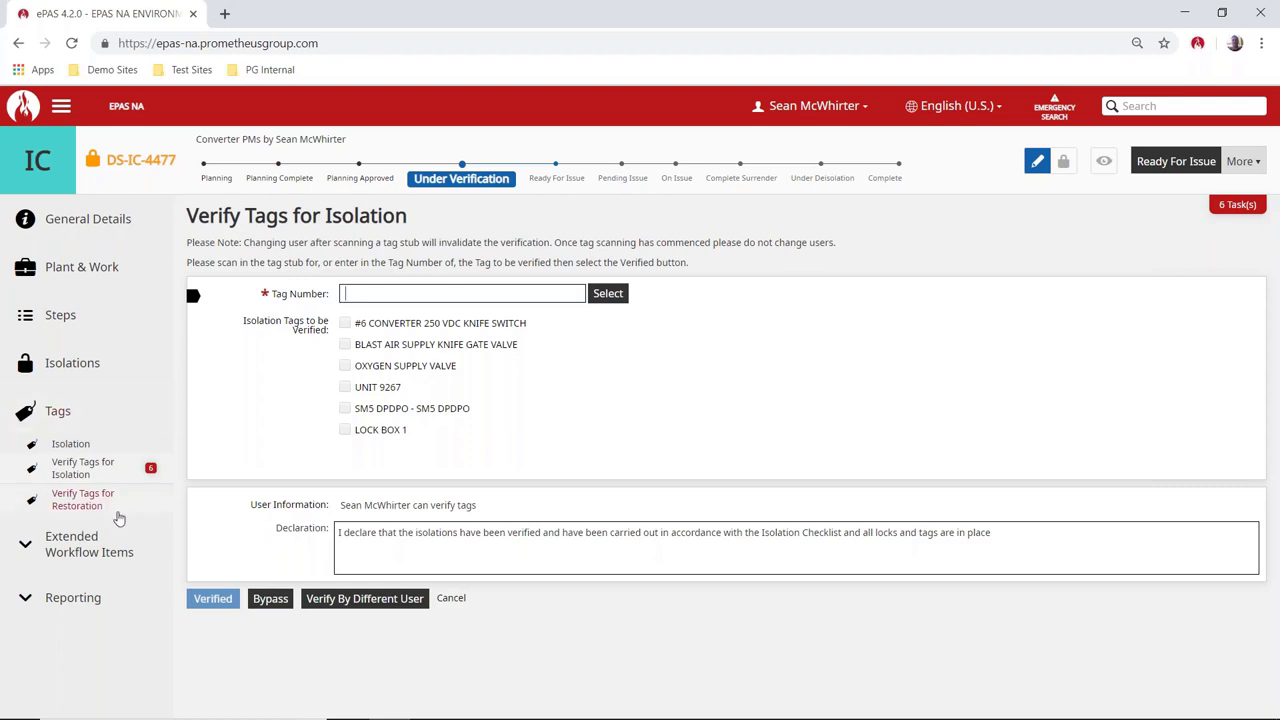
View DS-IC-4477's relationship diagram linking it to DS-FRA-4473 and permit DS-PTW-4472.
{"action": "left_click", "coordinate": [110, 545]}
{"action": "scroll", "coordinate": [130, 560], "scroll_direction": "down", "scroll_amount": 1}
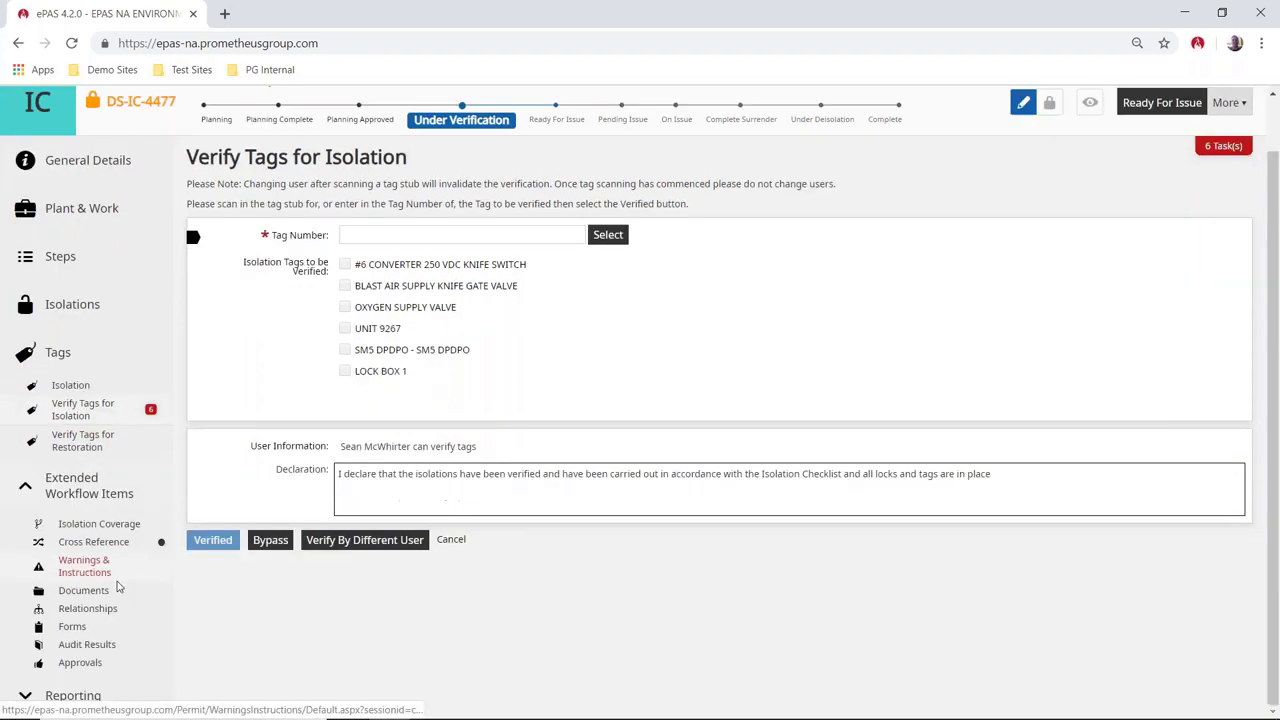
{"action": "left_click", "coordinate": [98, 608]}
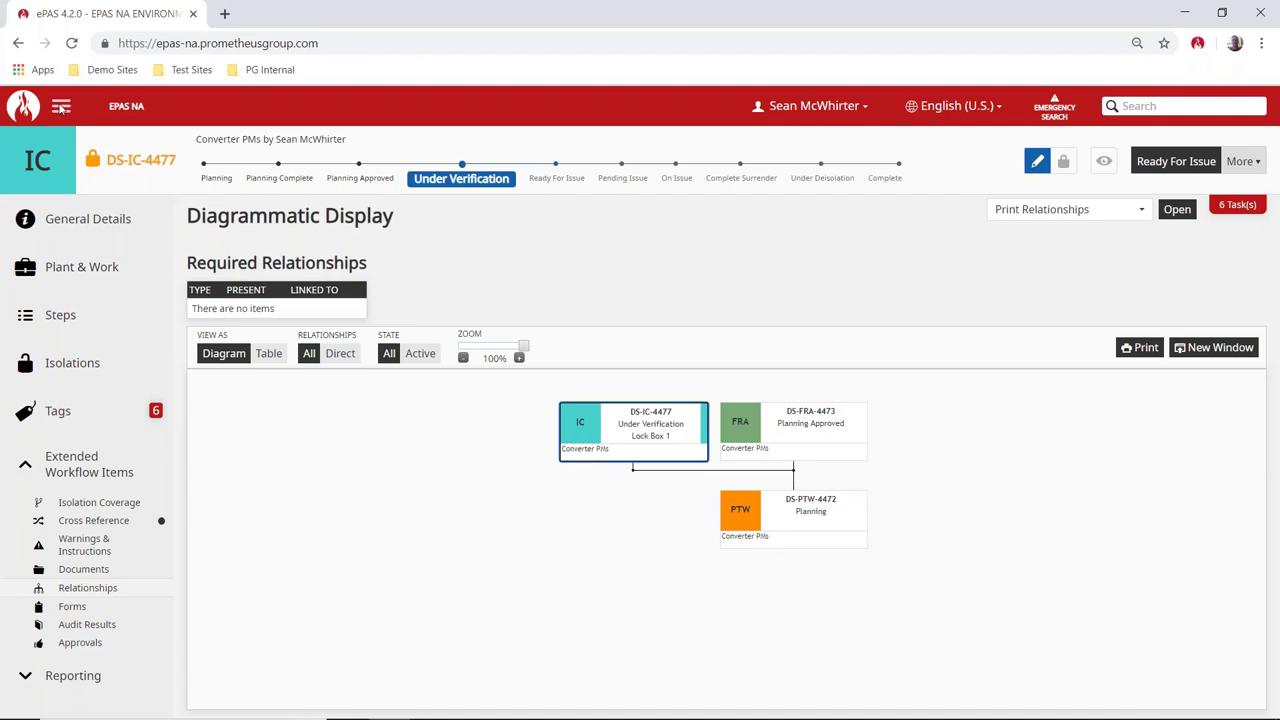
{"action": "left_click", "coordinate": [61, 105]}
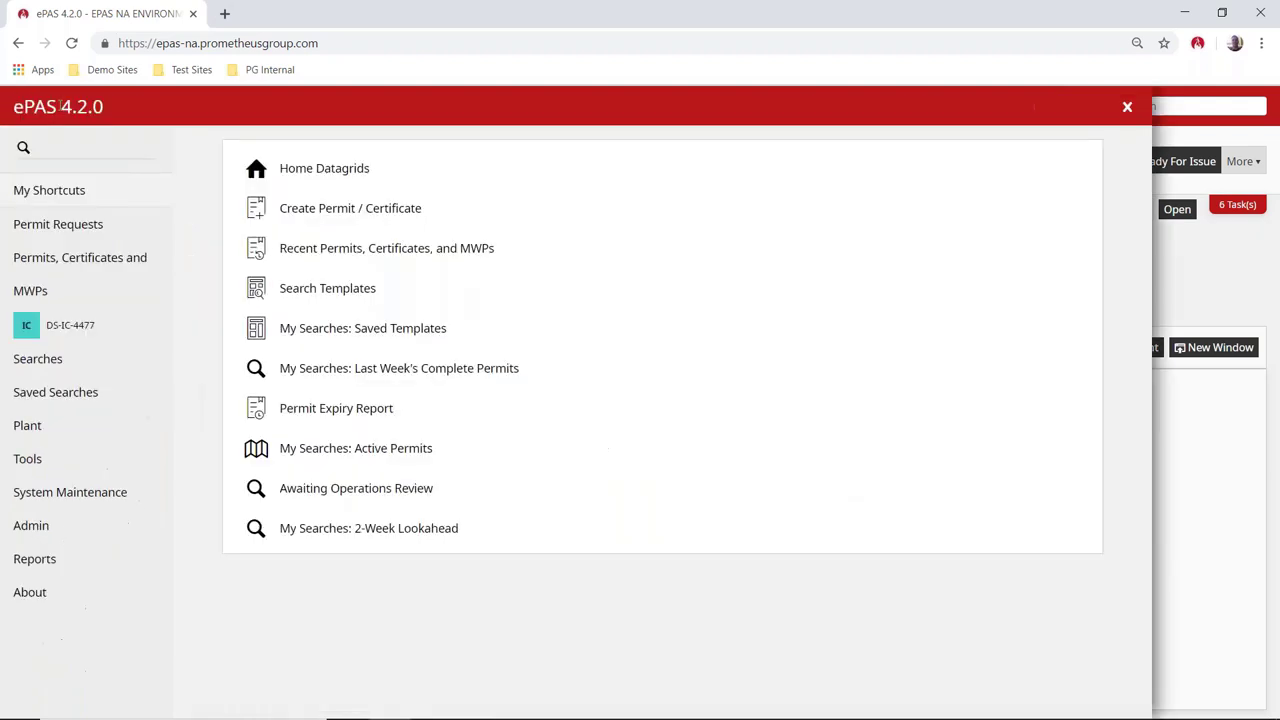
Open Search Templates, minimize Chrome, close Client Side Printing, and advance to the 'Energy Isolations and LOTO Processes' slide.
{"action": "left_click", "coordinate": [320, 288]}
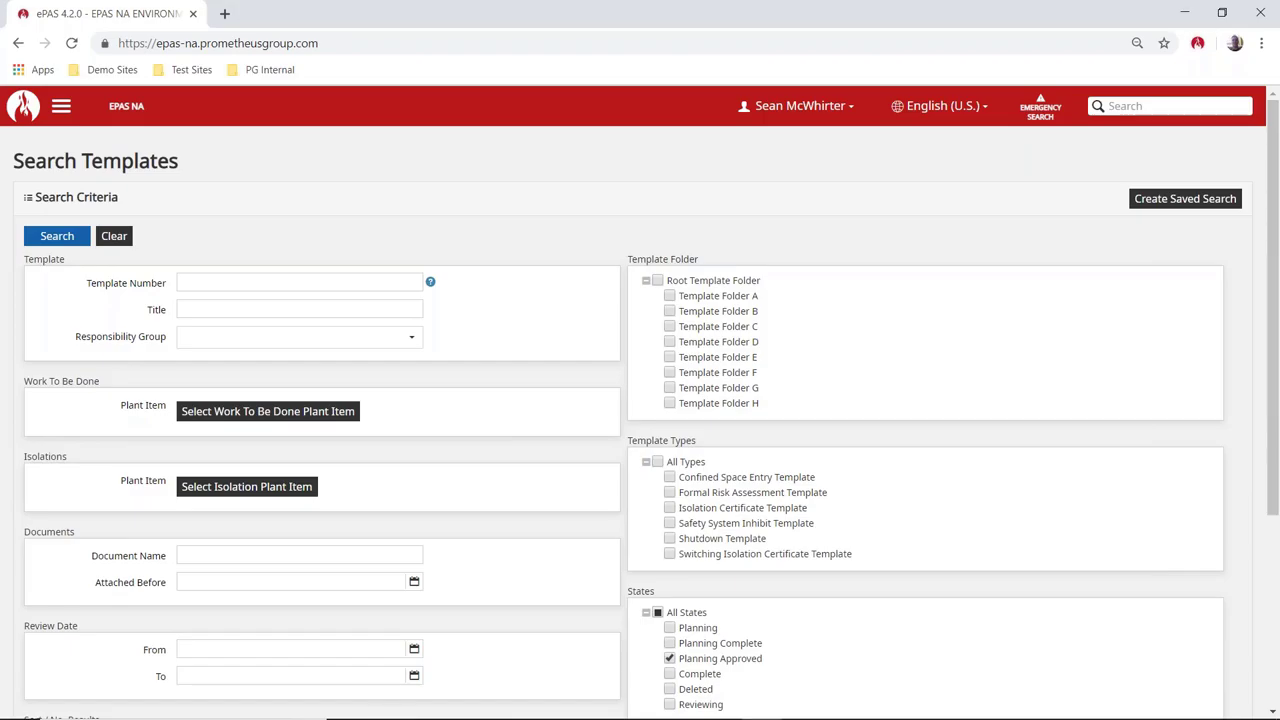
{"action": "left_click", "coordinate": [1180, 10]}
{"action": "left_click", "coordinate": [1055, 171]}
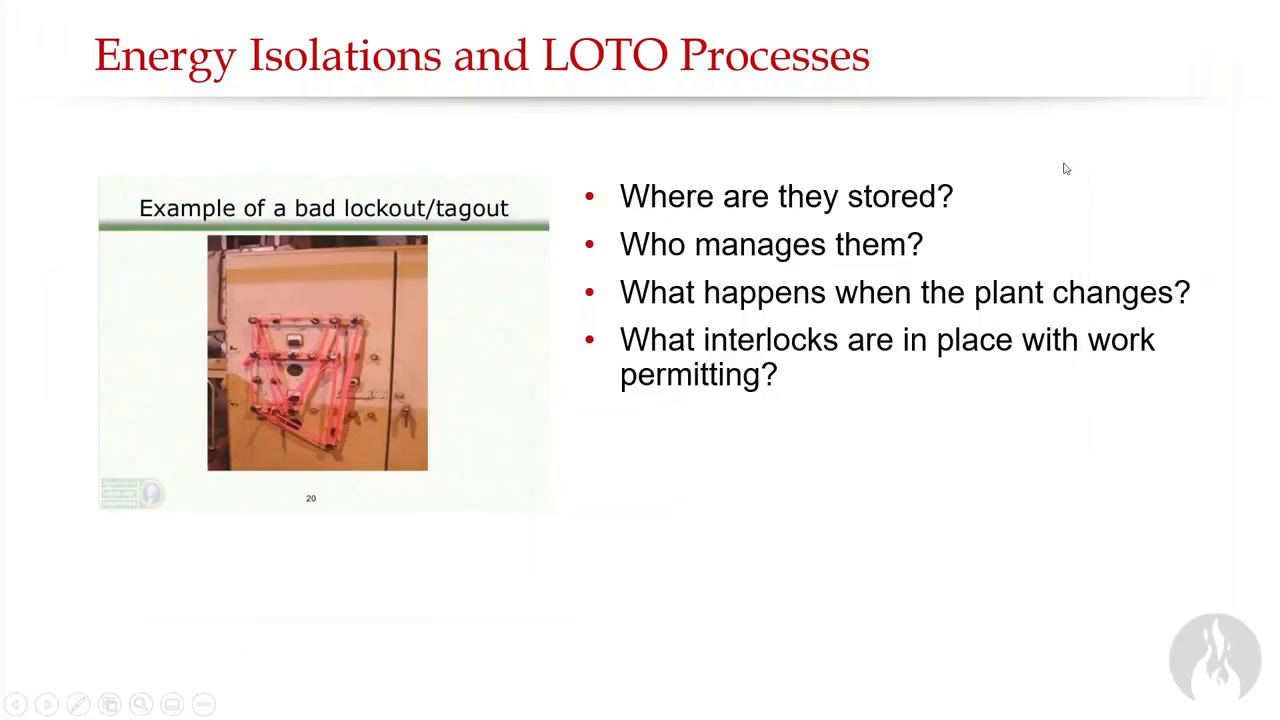
{"action": "left_click", "coordinate": [1066, 166]}
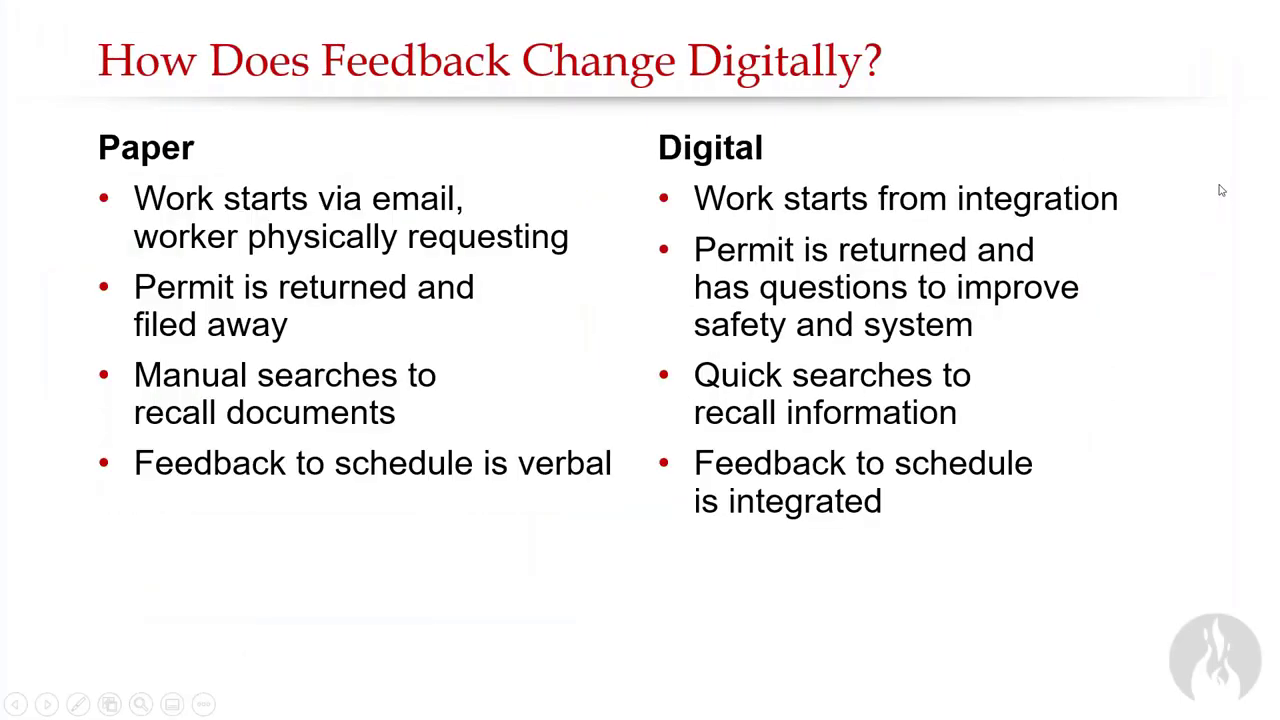